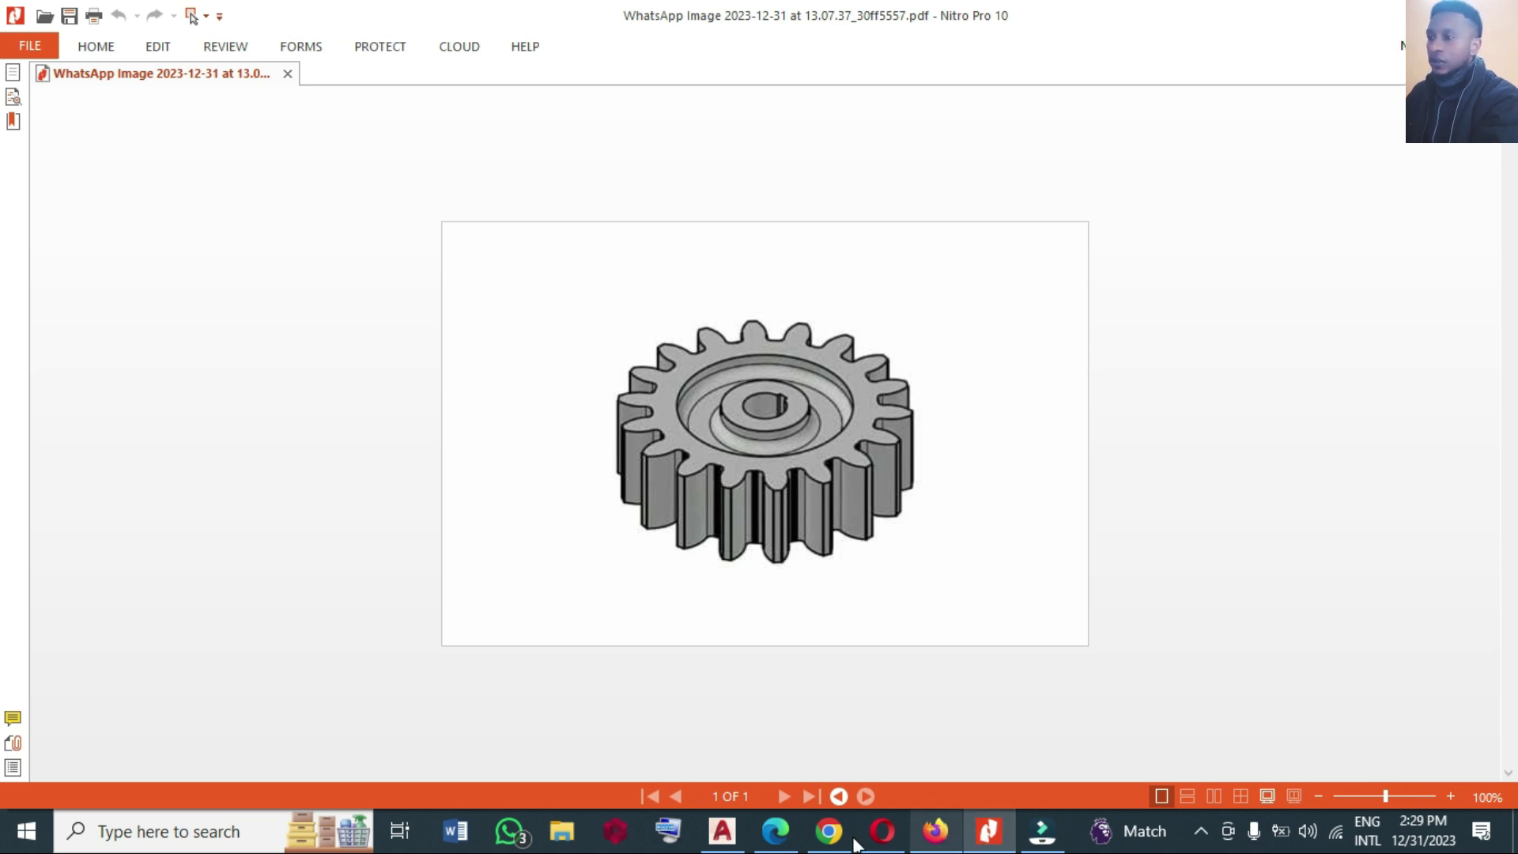
Bring AutoCAD's gear drawing to the front after reviewing the gear PDF in Nitro.
left_click(722, 832)
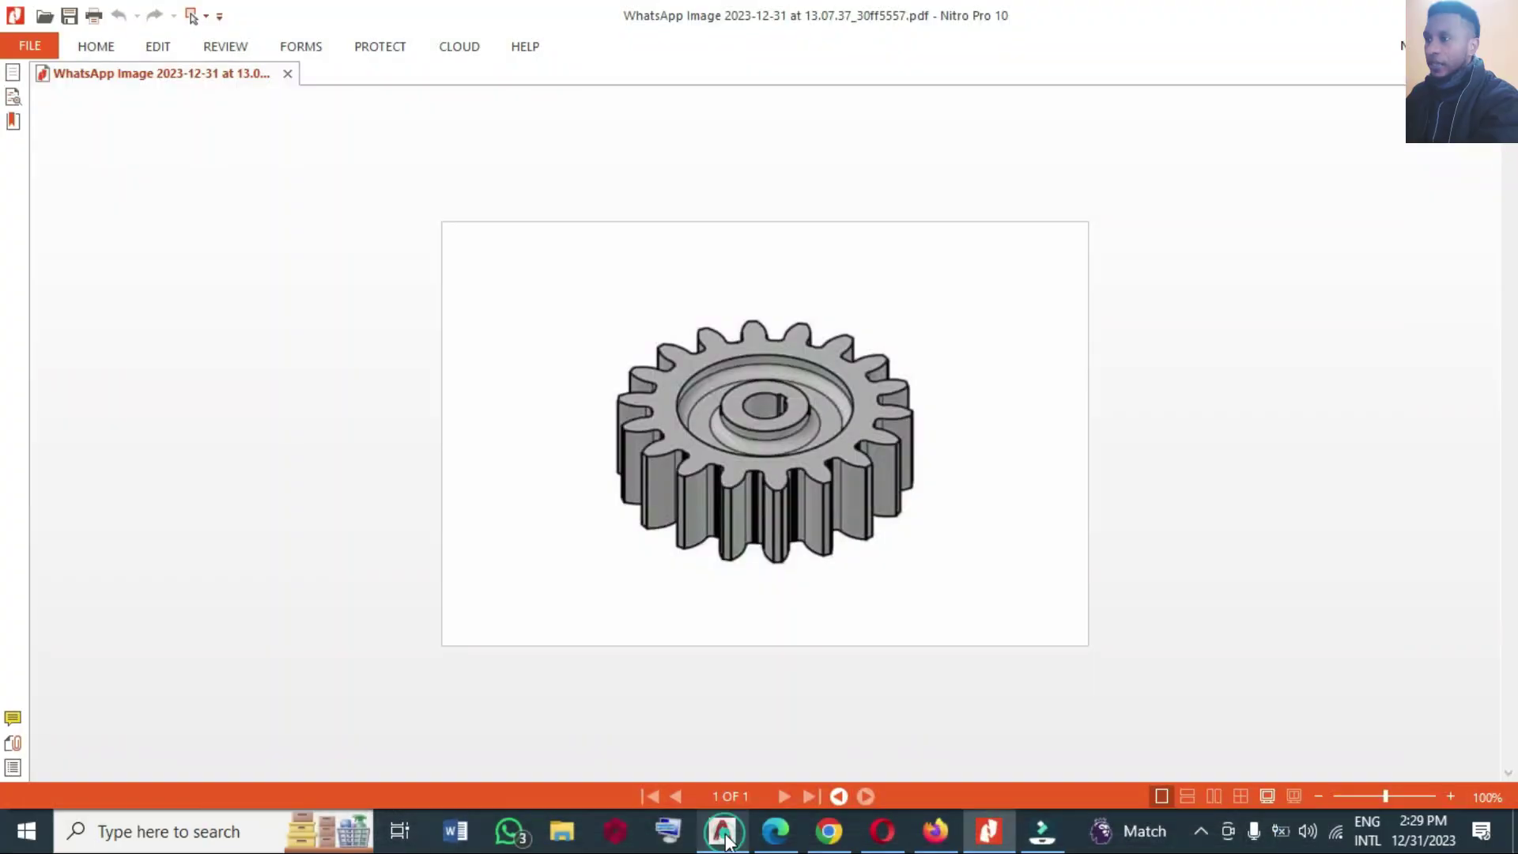
left_click(726, 841)
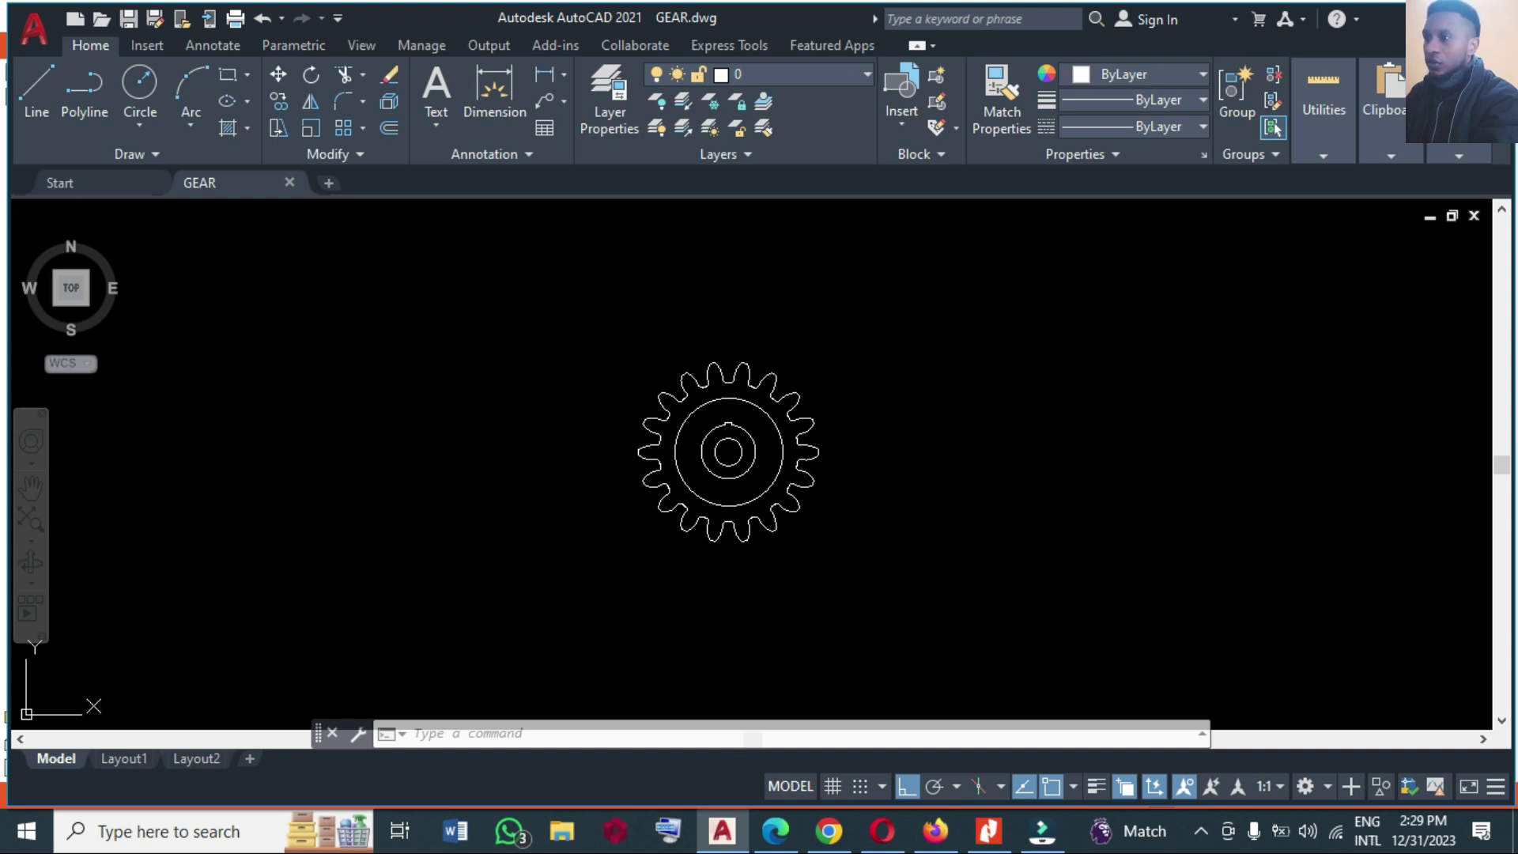
left_click(840, 405)
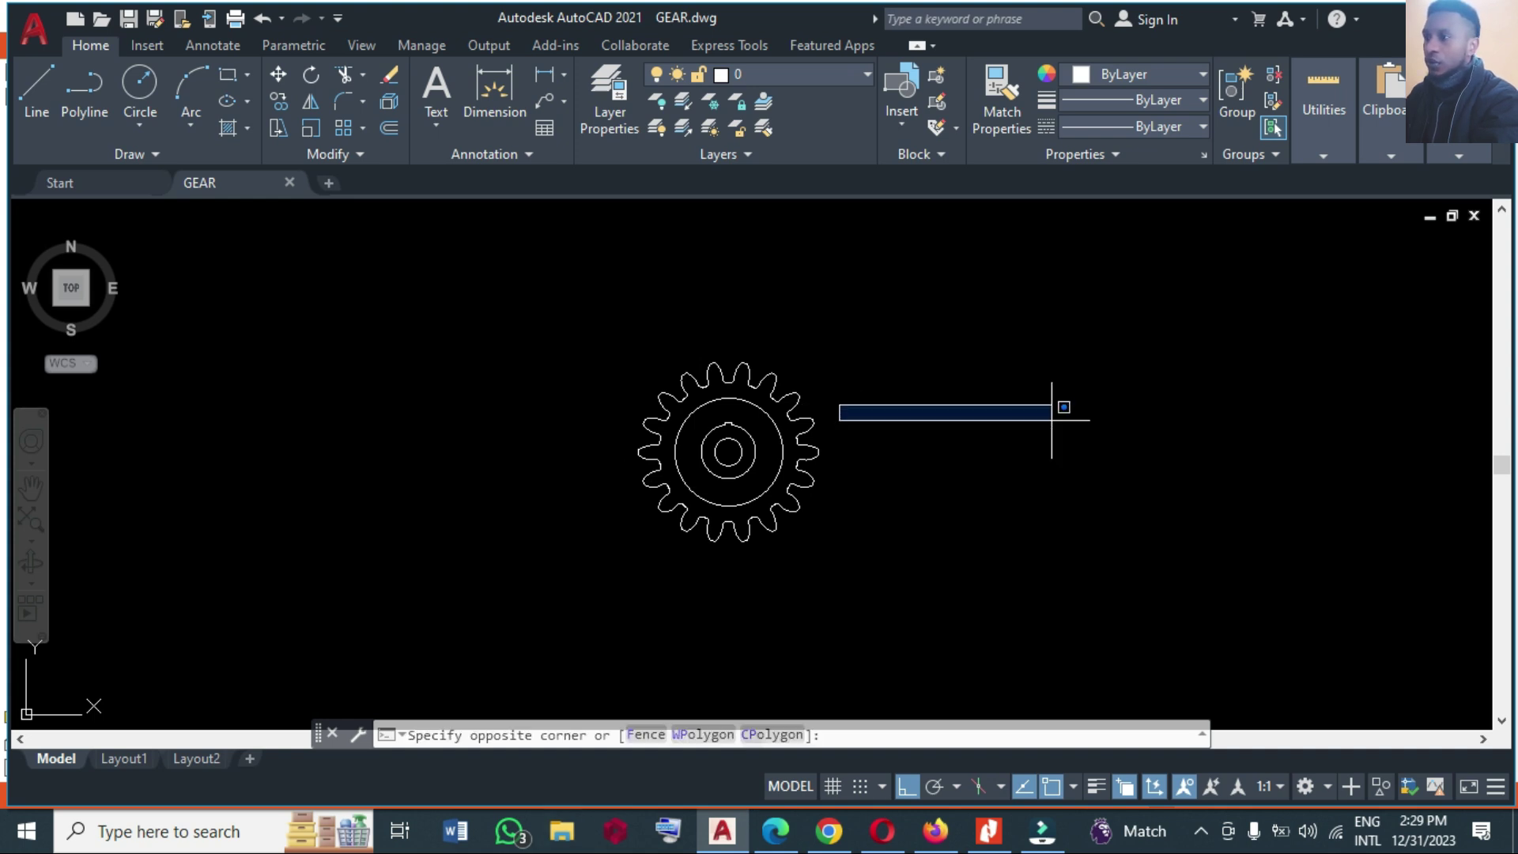
left_click(1026, 457)
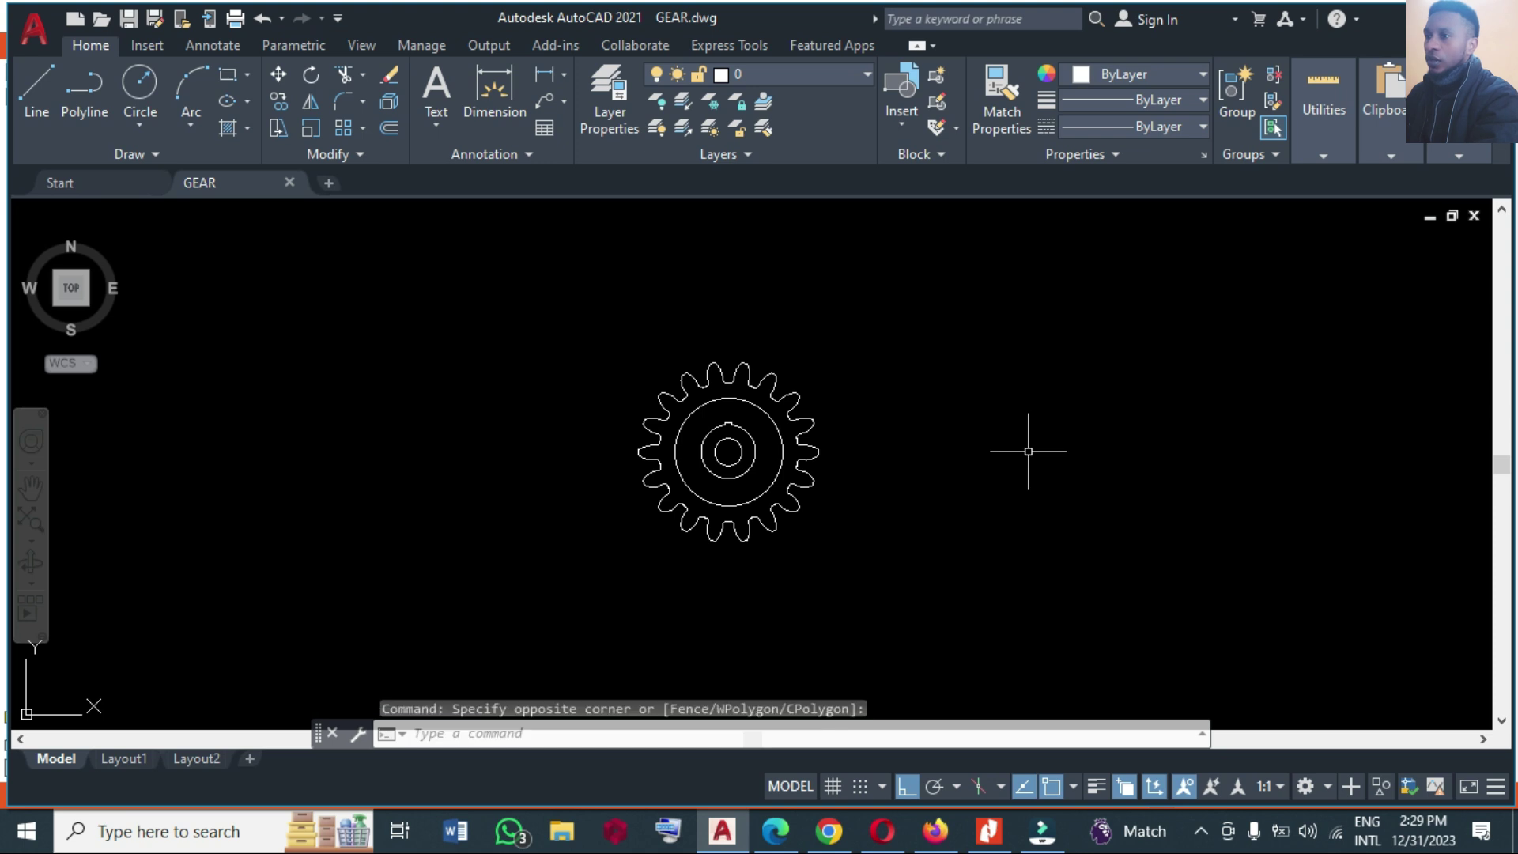
Load youtube.com in a new Microsoft Edge tab.
left_click(795, 828)
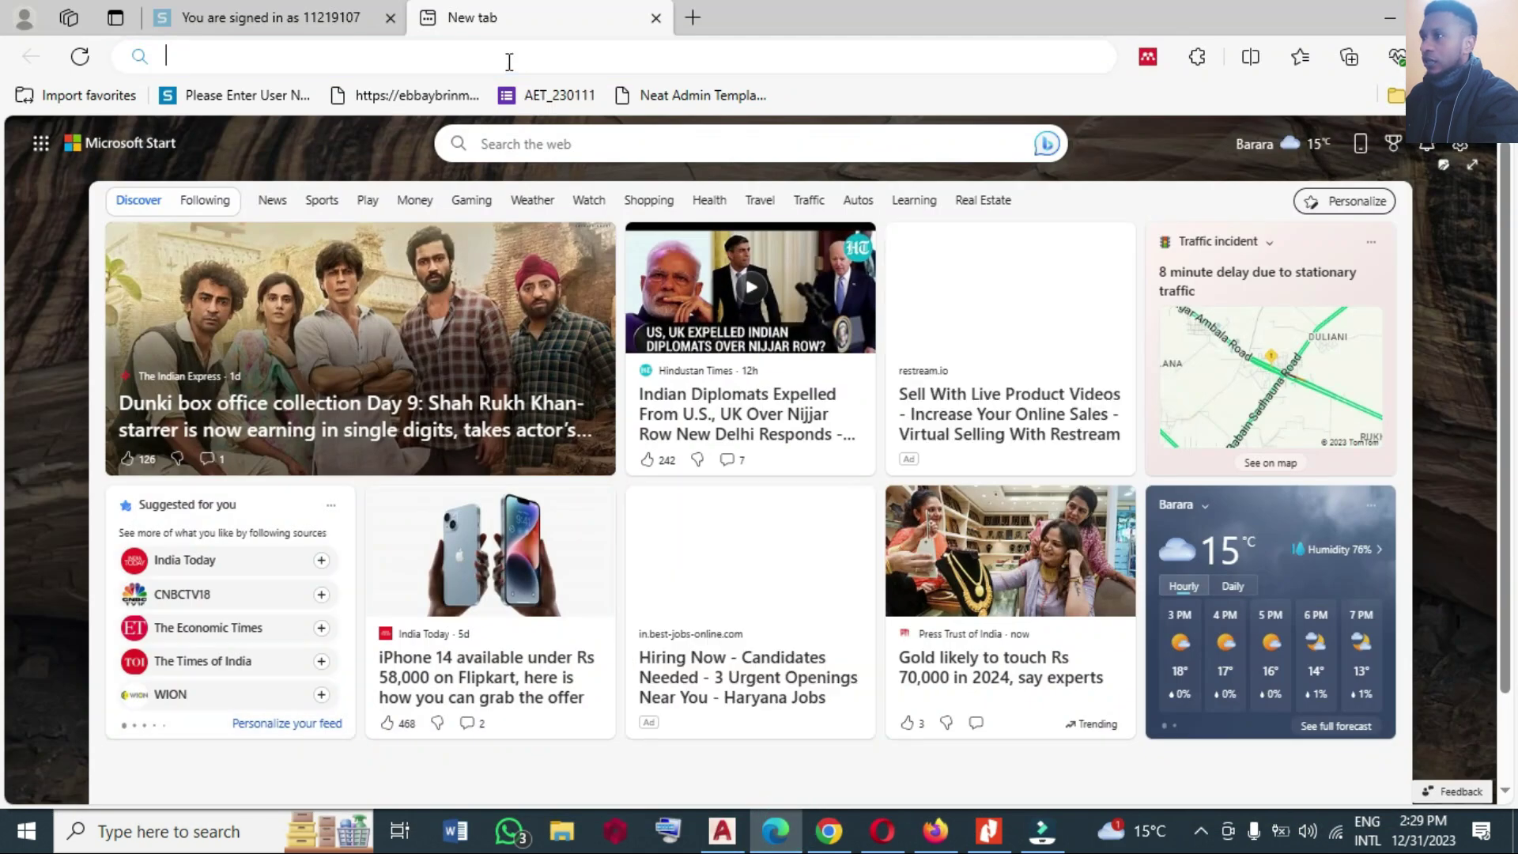
left_click(510, 62)
type("yout")
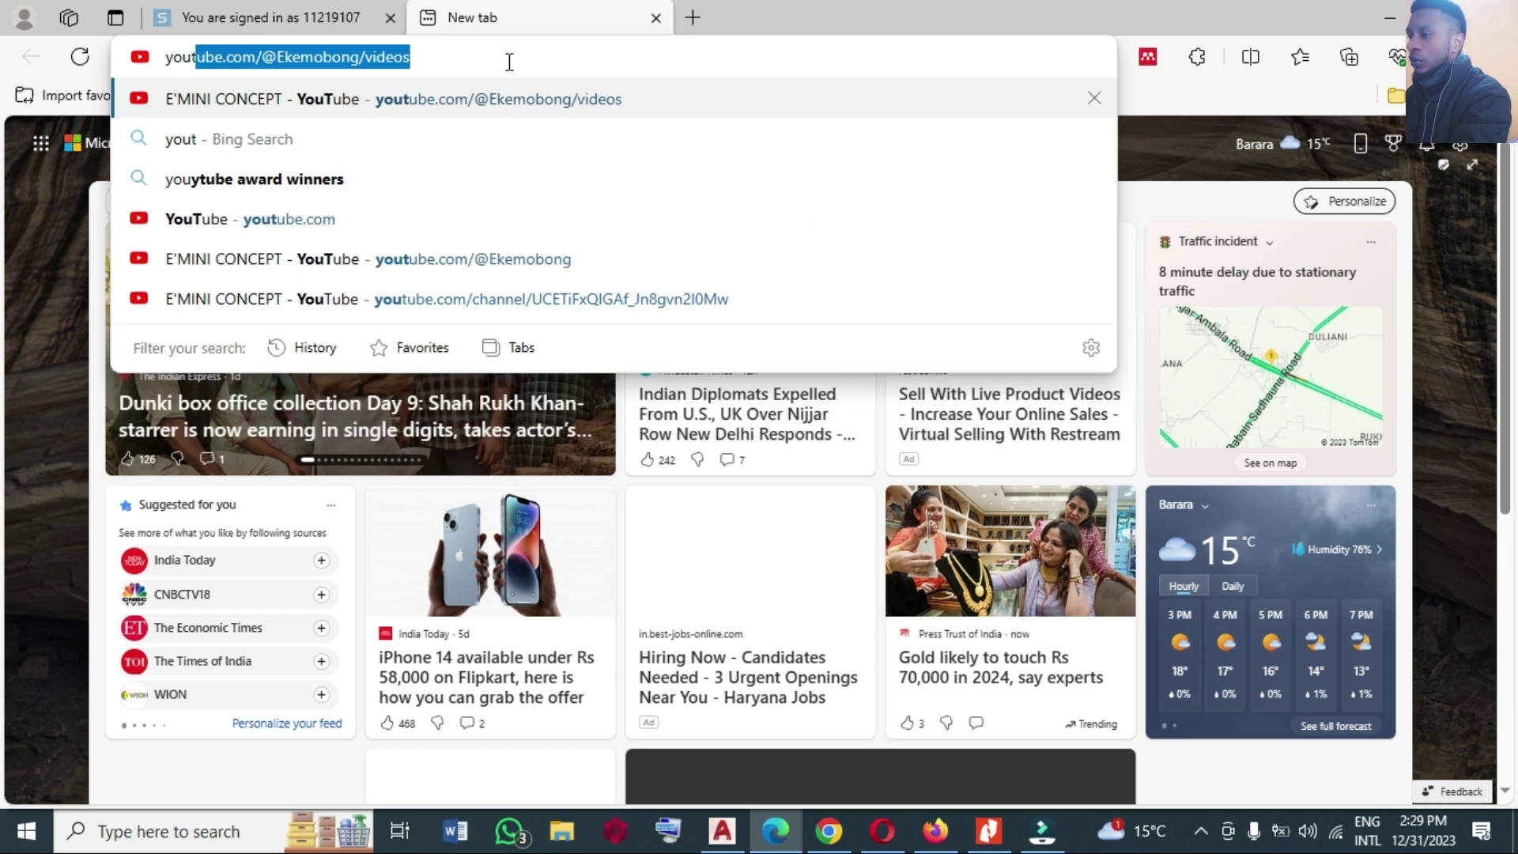
type("ube")
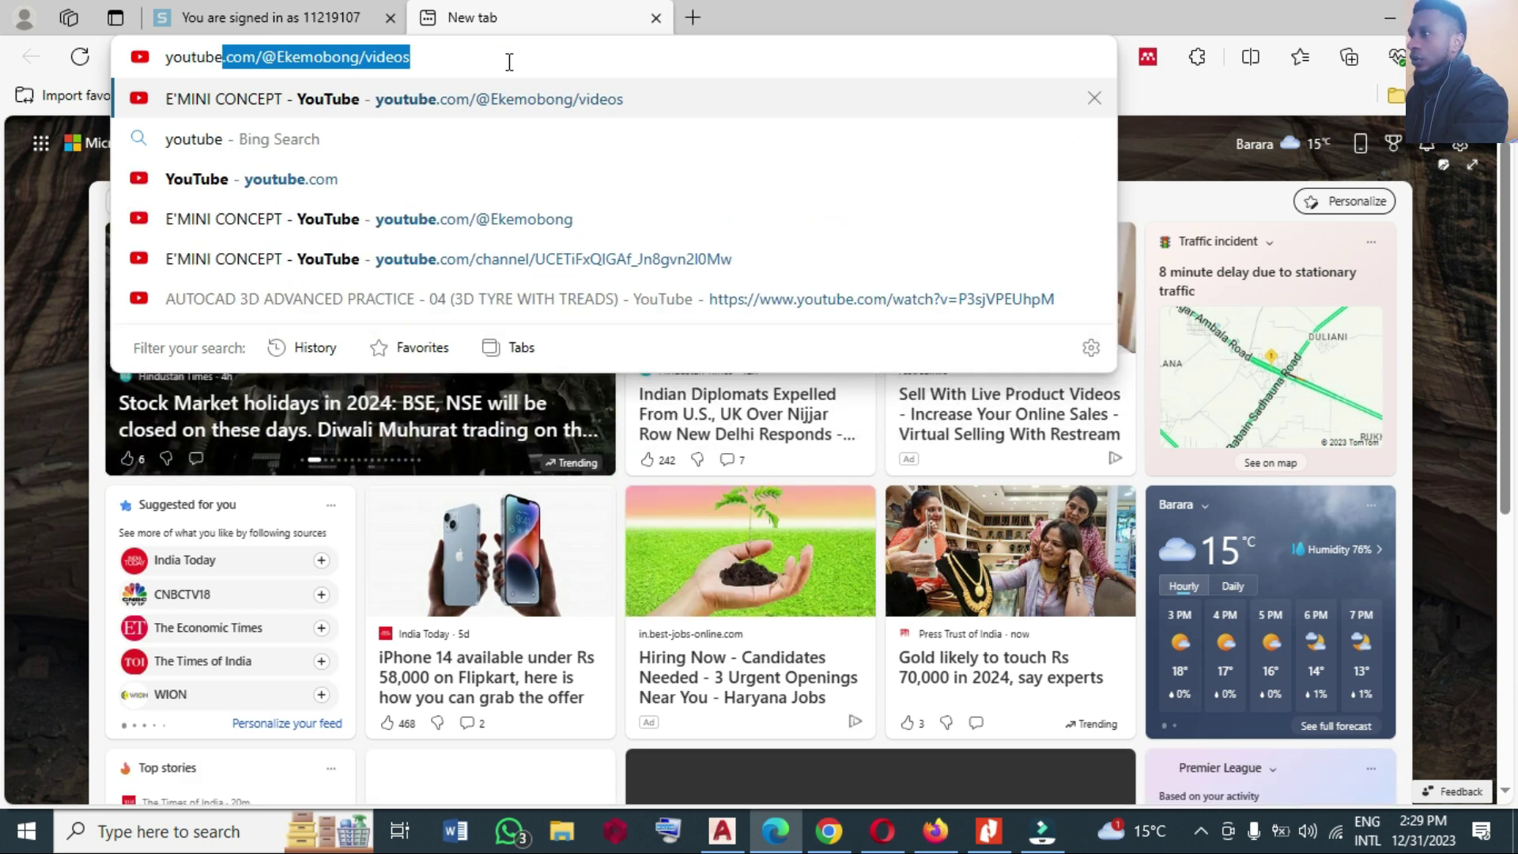
type(".com")
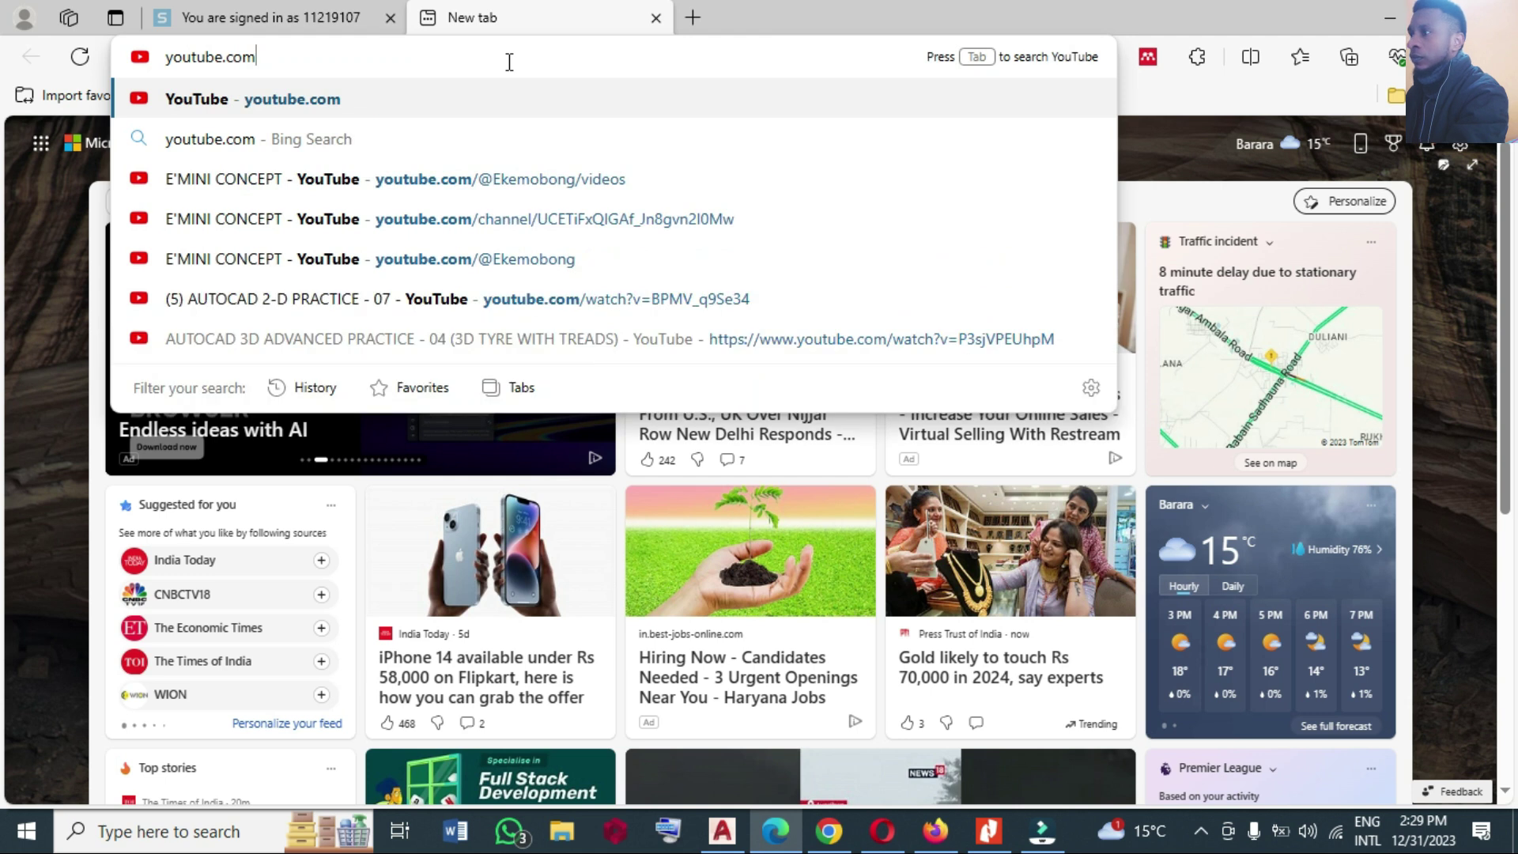
key("Return")
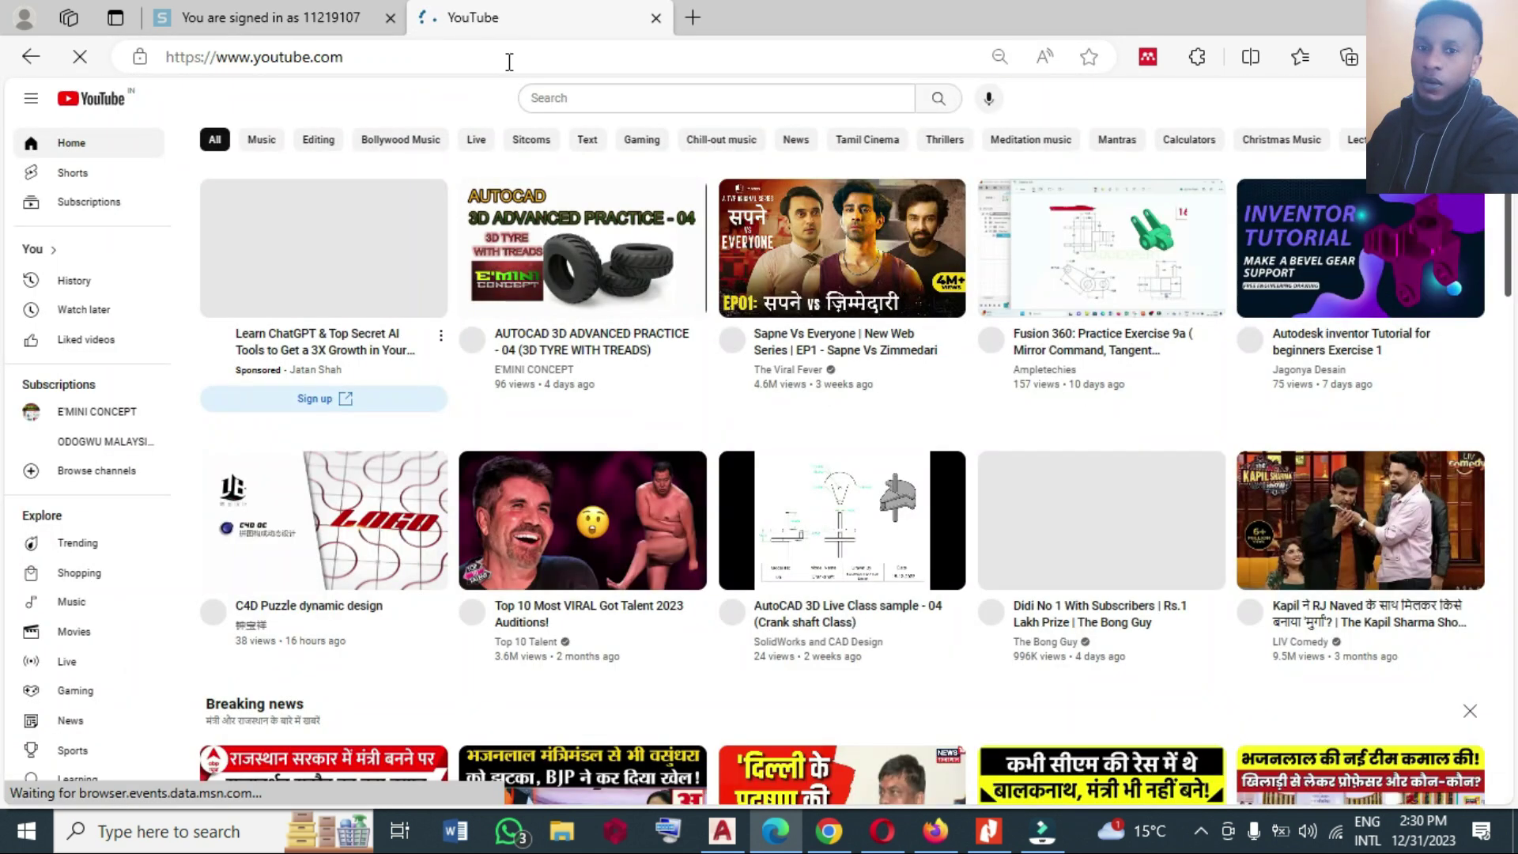
Search the channel handle, open E'MINI CONCEPT's Videos list and scroll to AUTOCAD 2-D PRACTICE - 07.
left_click(561, 101)
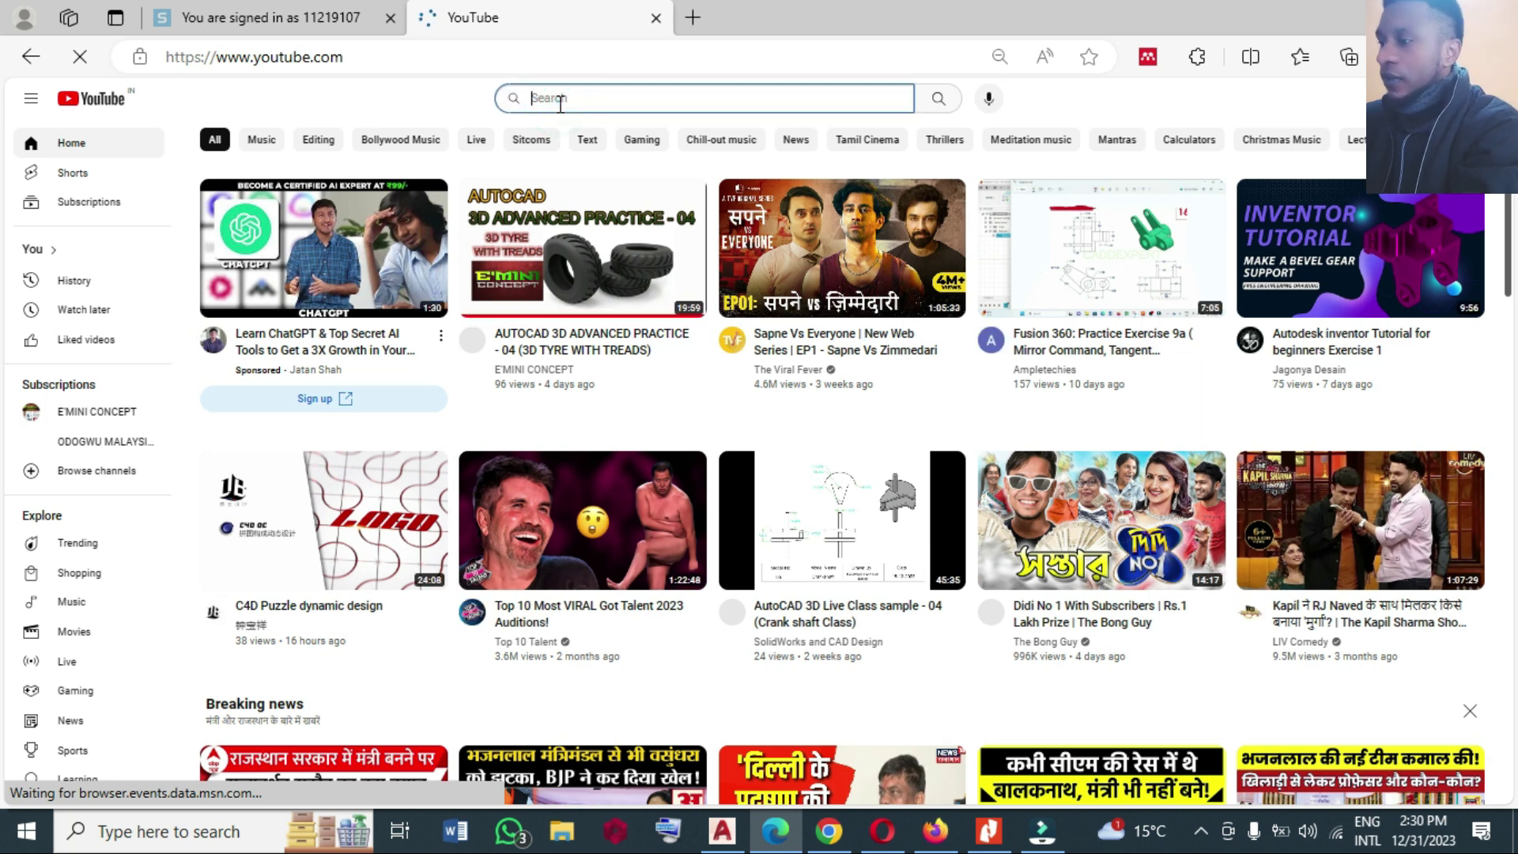
type("@ekemobong")
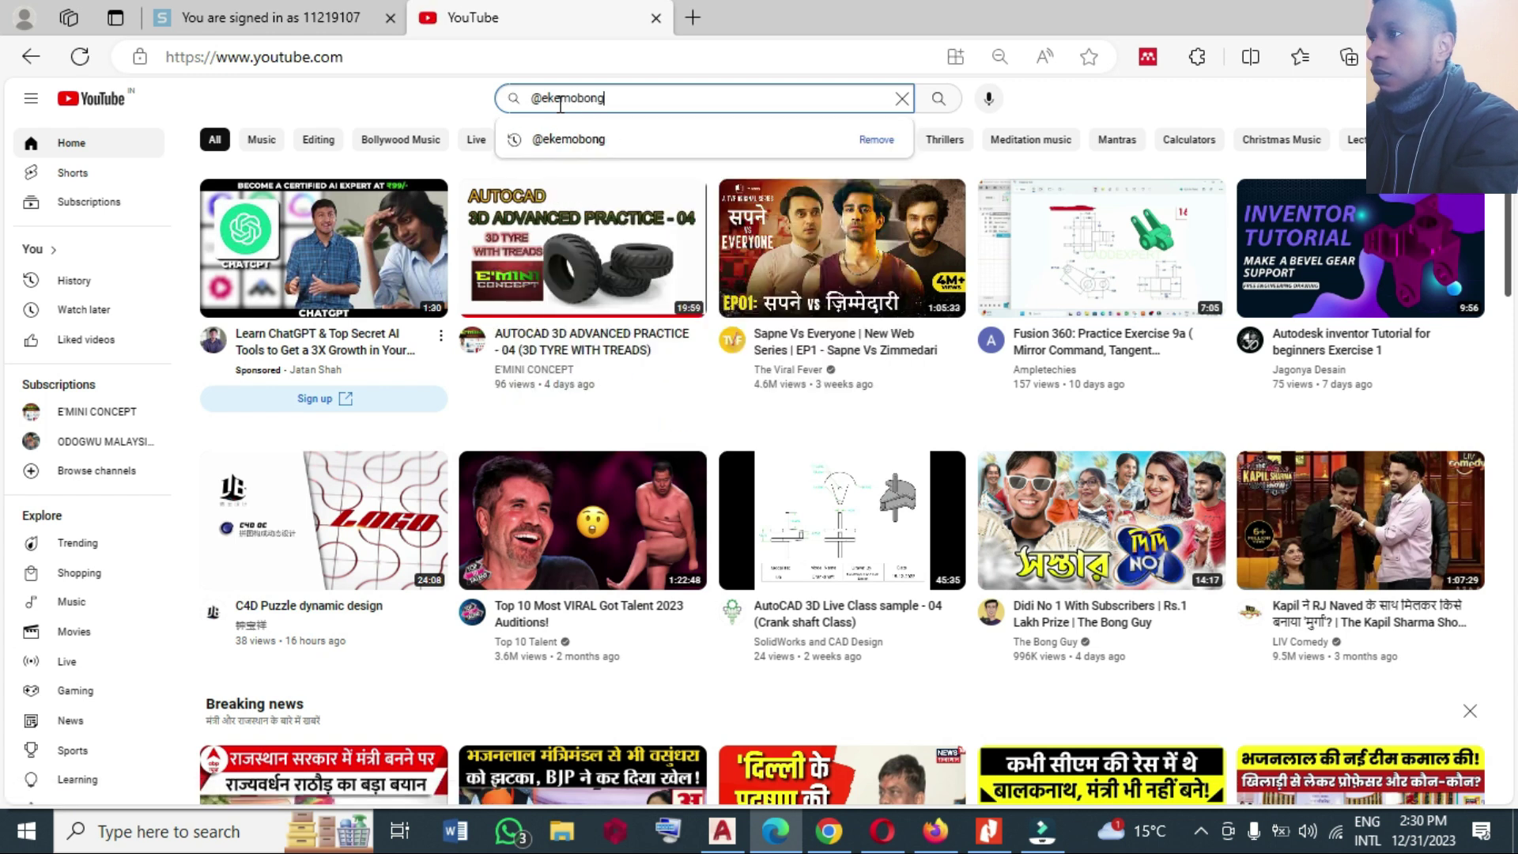
key("Return")
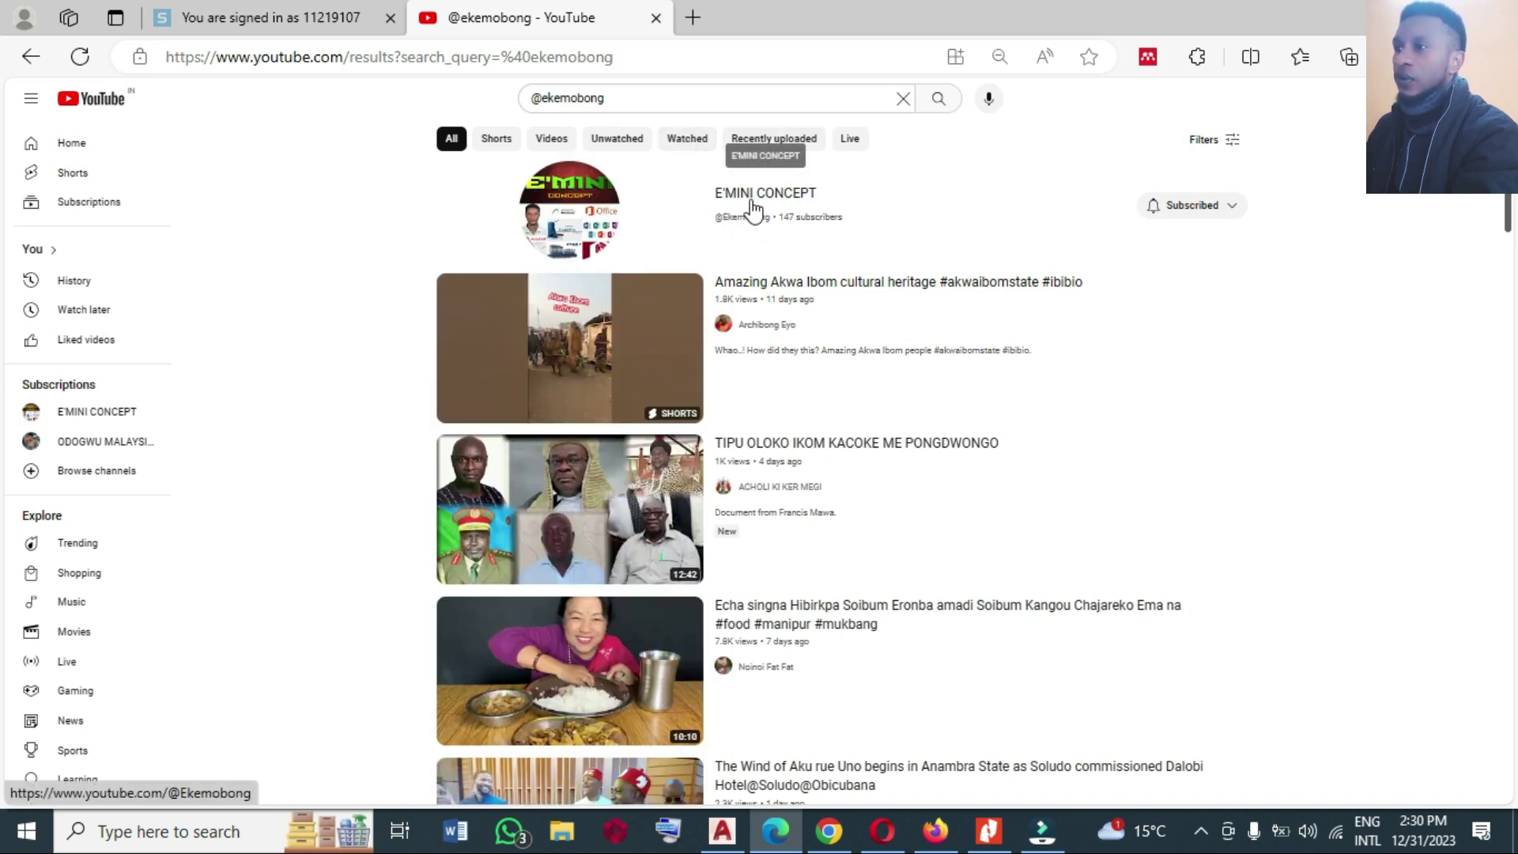
left_click(751, 212)
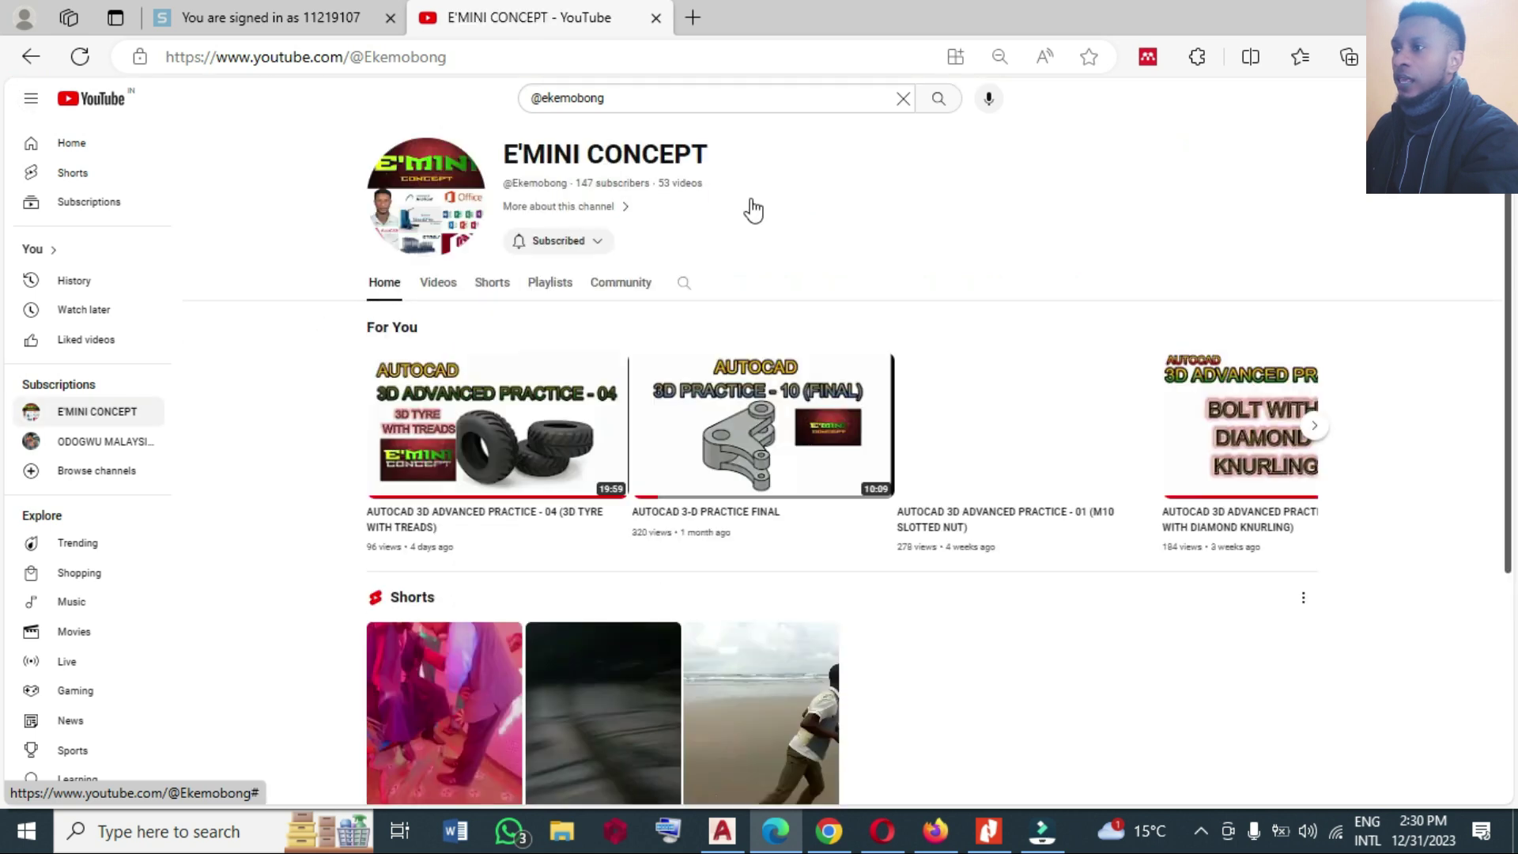
left_click(439, 286)
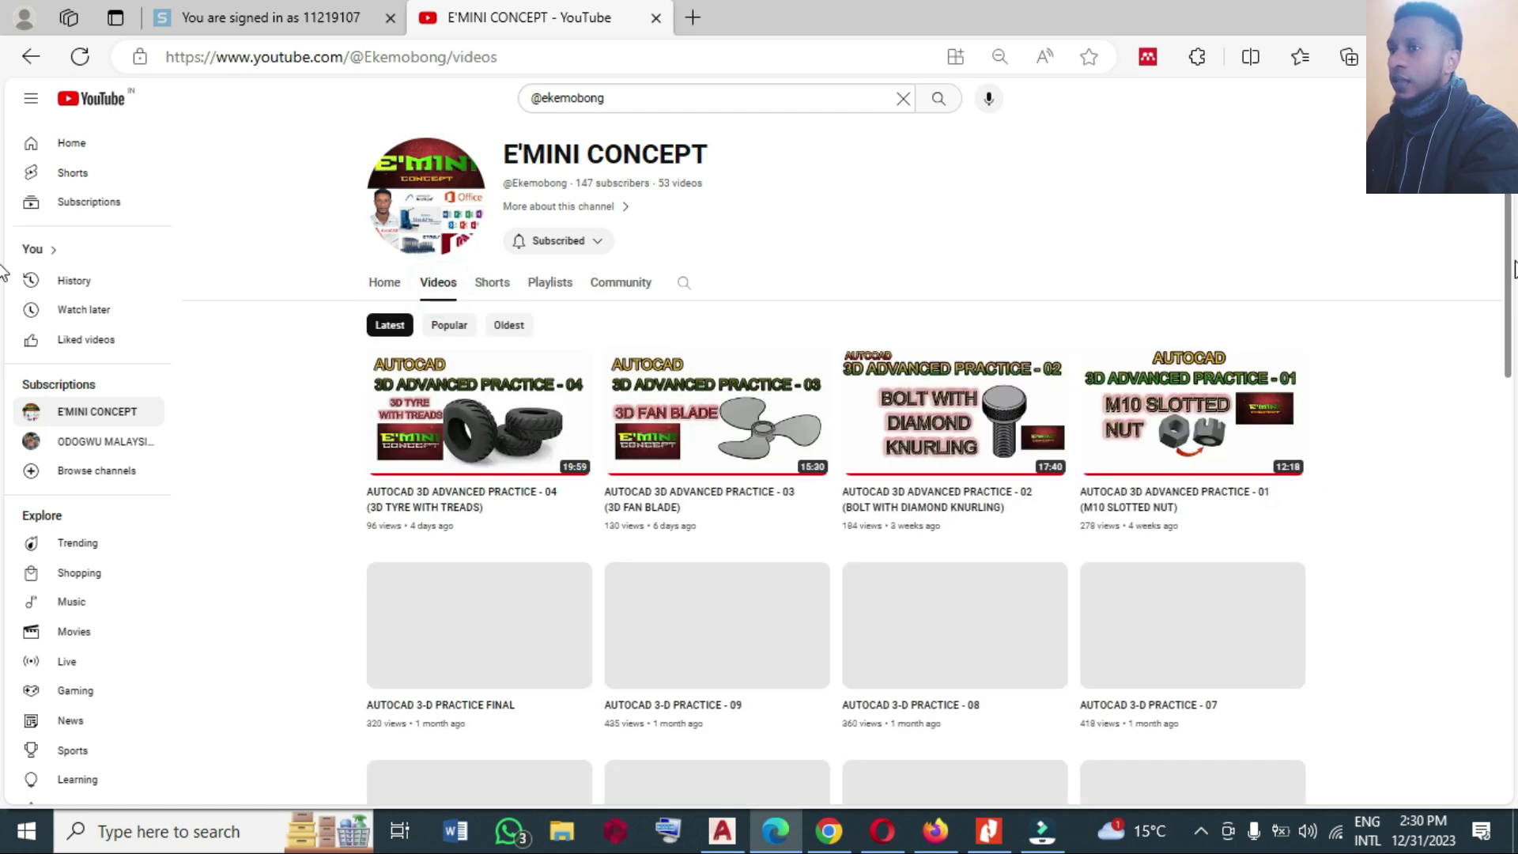
scroll(1511, 307, "down", 1)
left_click_drag(1510, 307, 1500, 585)
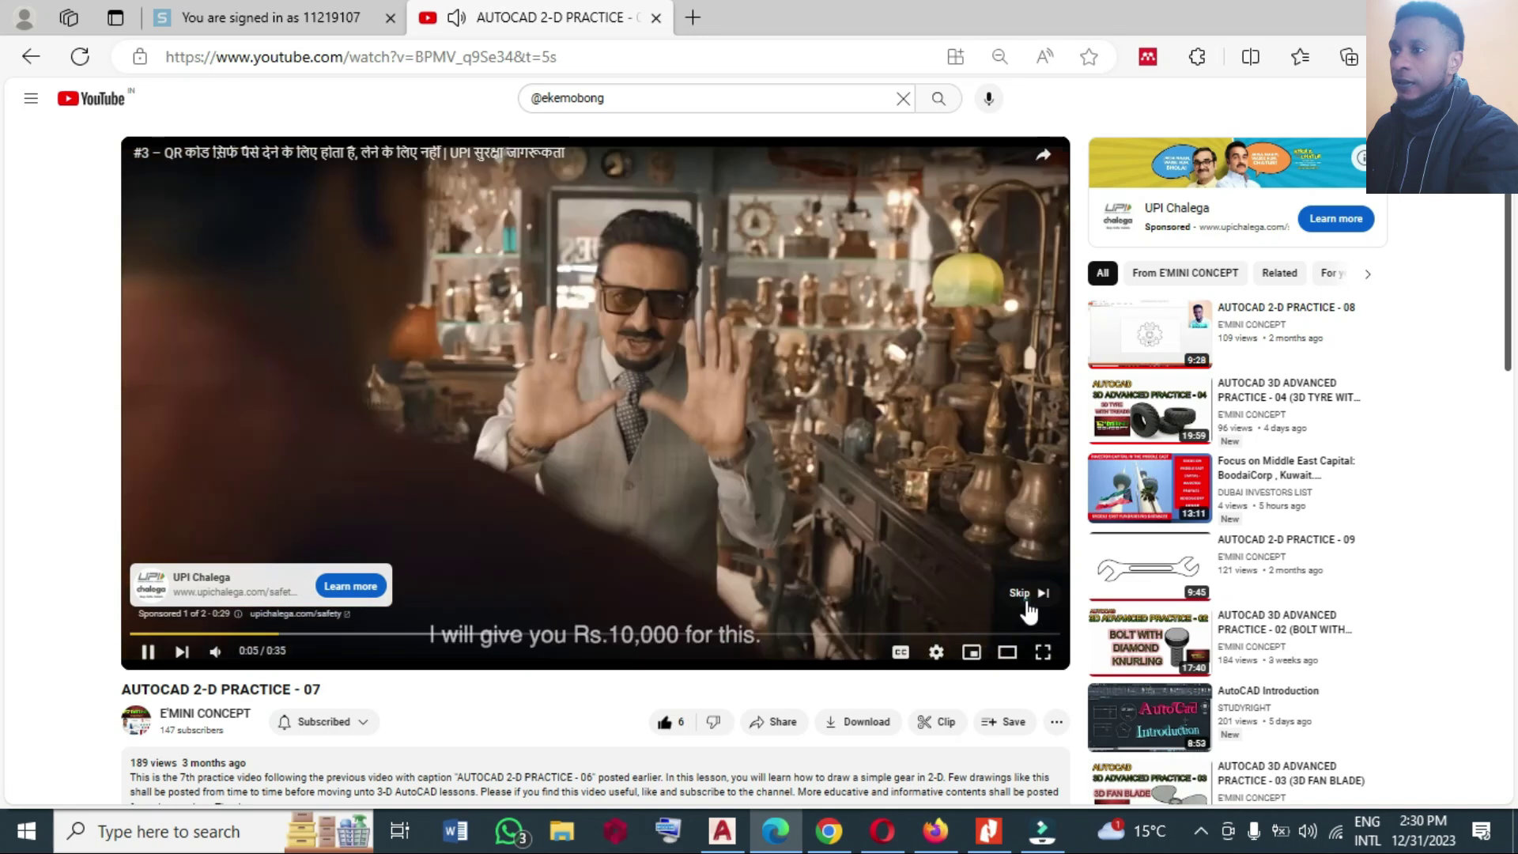
Skip the ad to reach the gear tutorial, then return to AutoCAD's GEAR.dwg.
left_click(1028, 599)
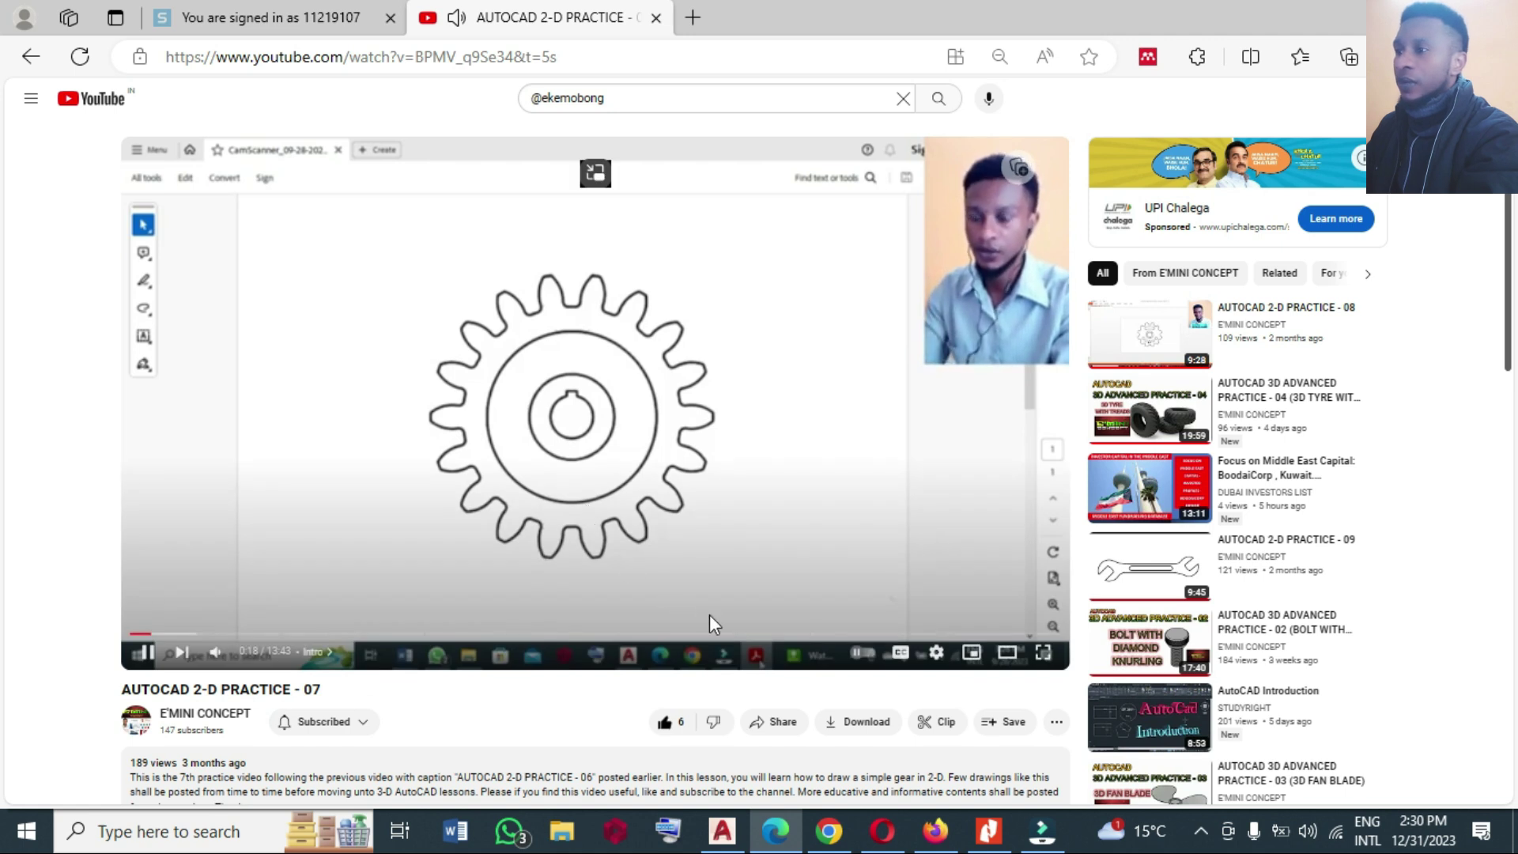
left_click(726, 838)
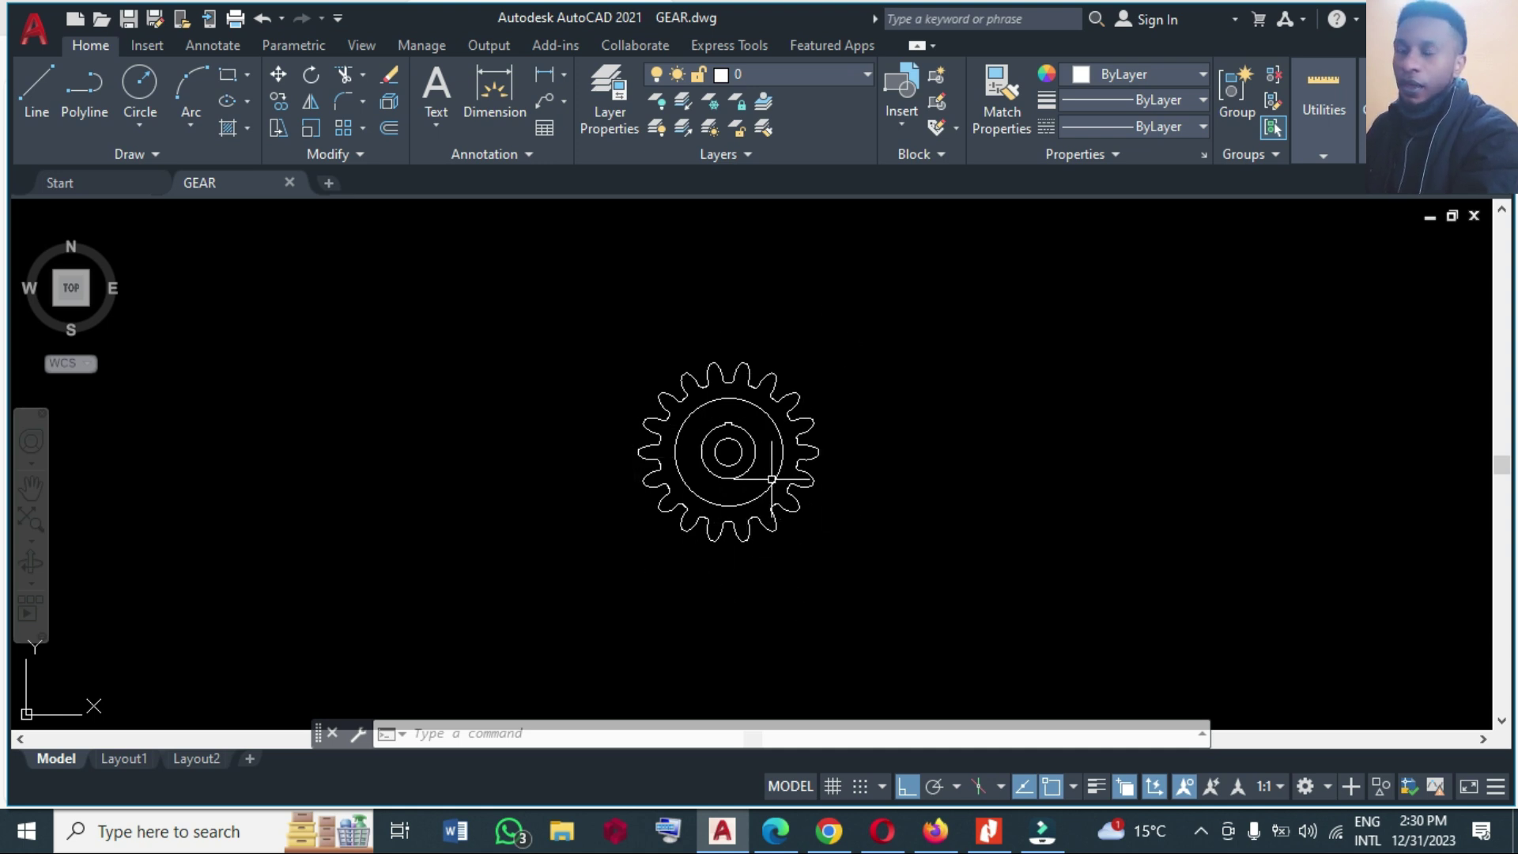
Compare the gear against the Nitro reference PDF, then return to GEAR.dwg.
left_click(989, 830)
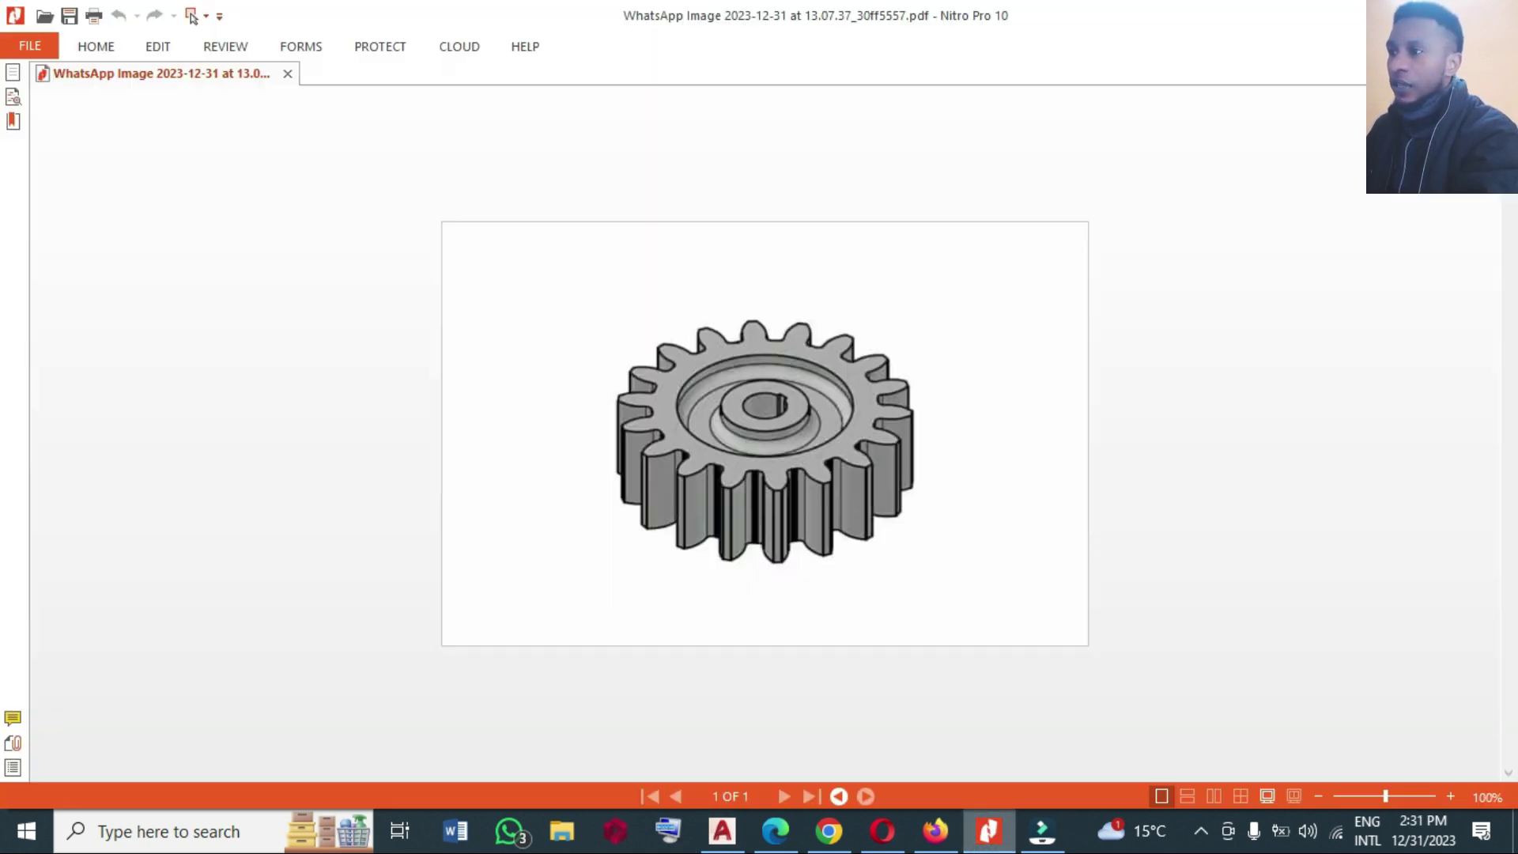
left_click(989, 831)
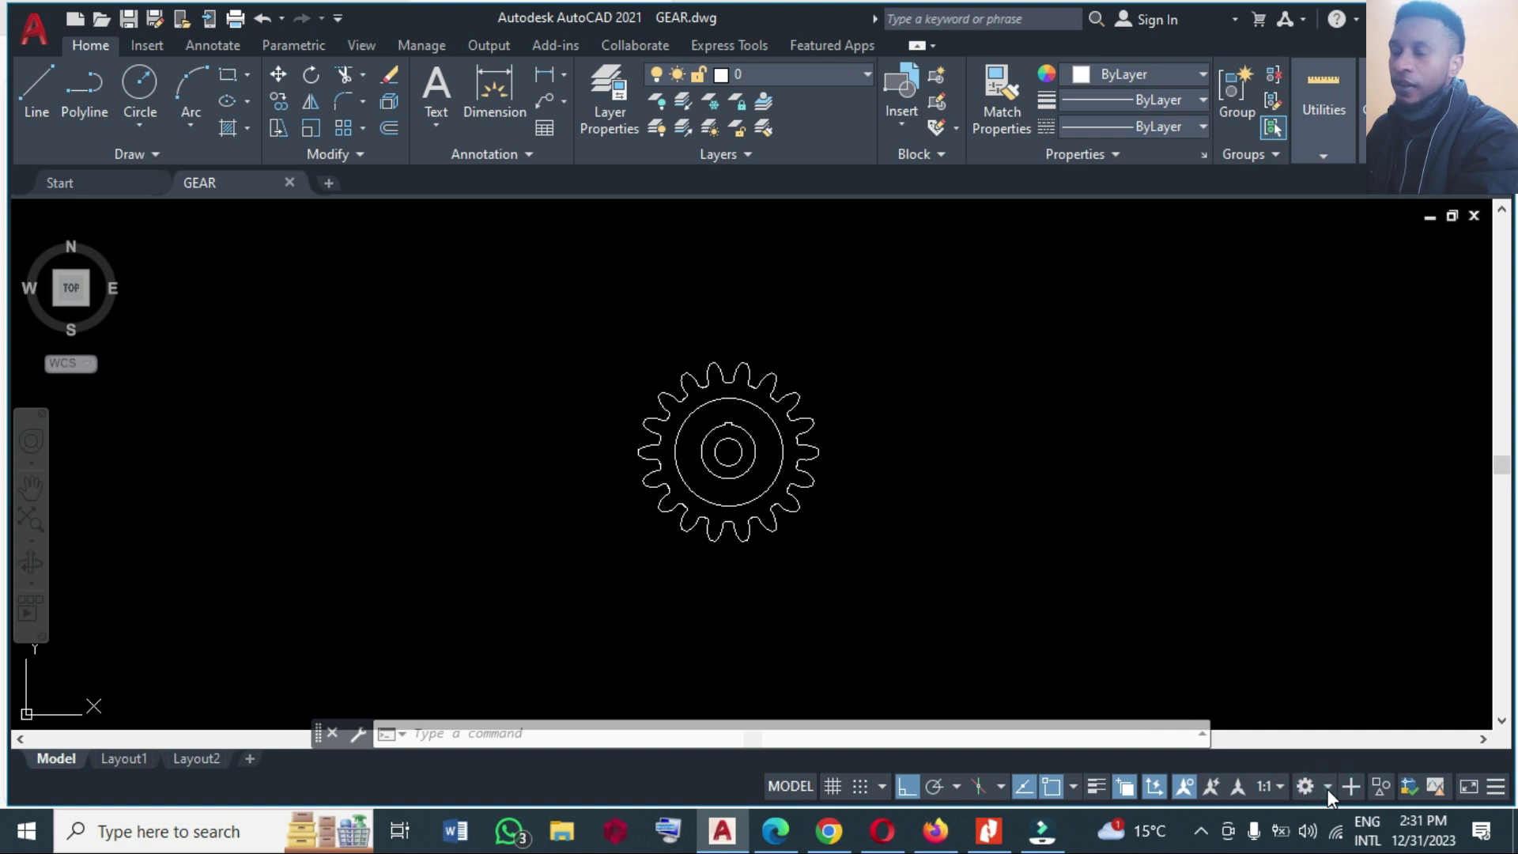
Switch AutoCAD to the 3D Modeling workspace.
left_click(1327, 787)
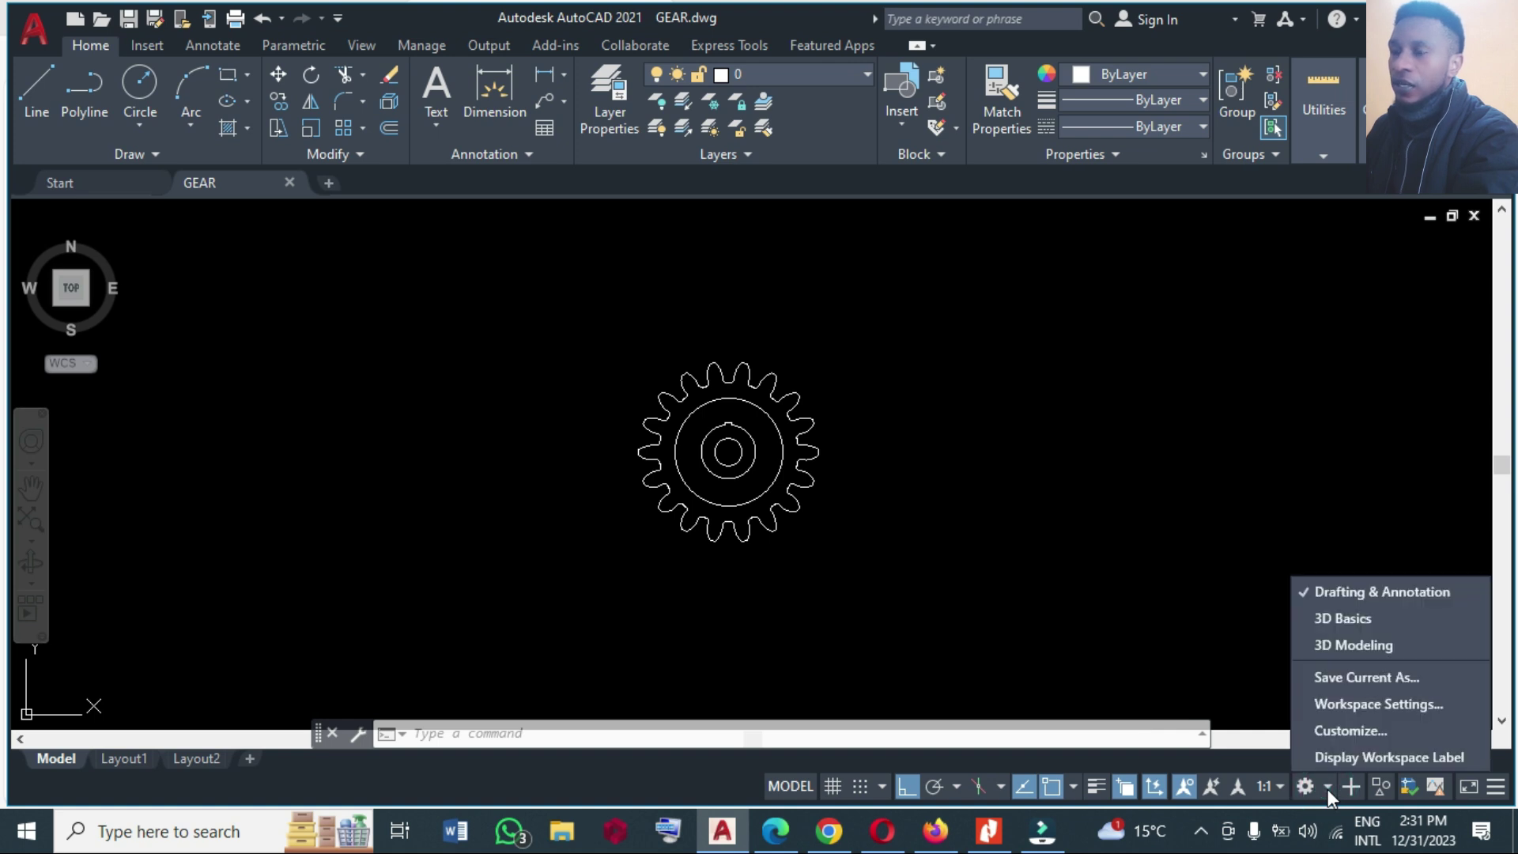
left_click(1348, 646)
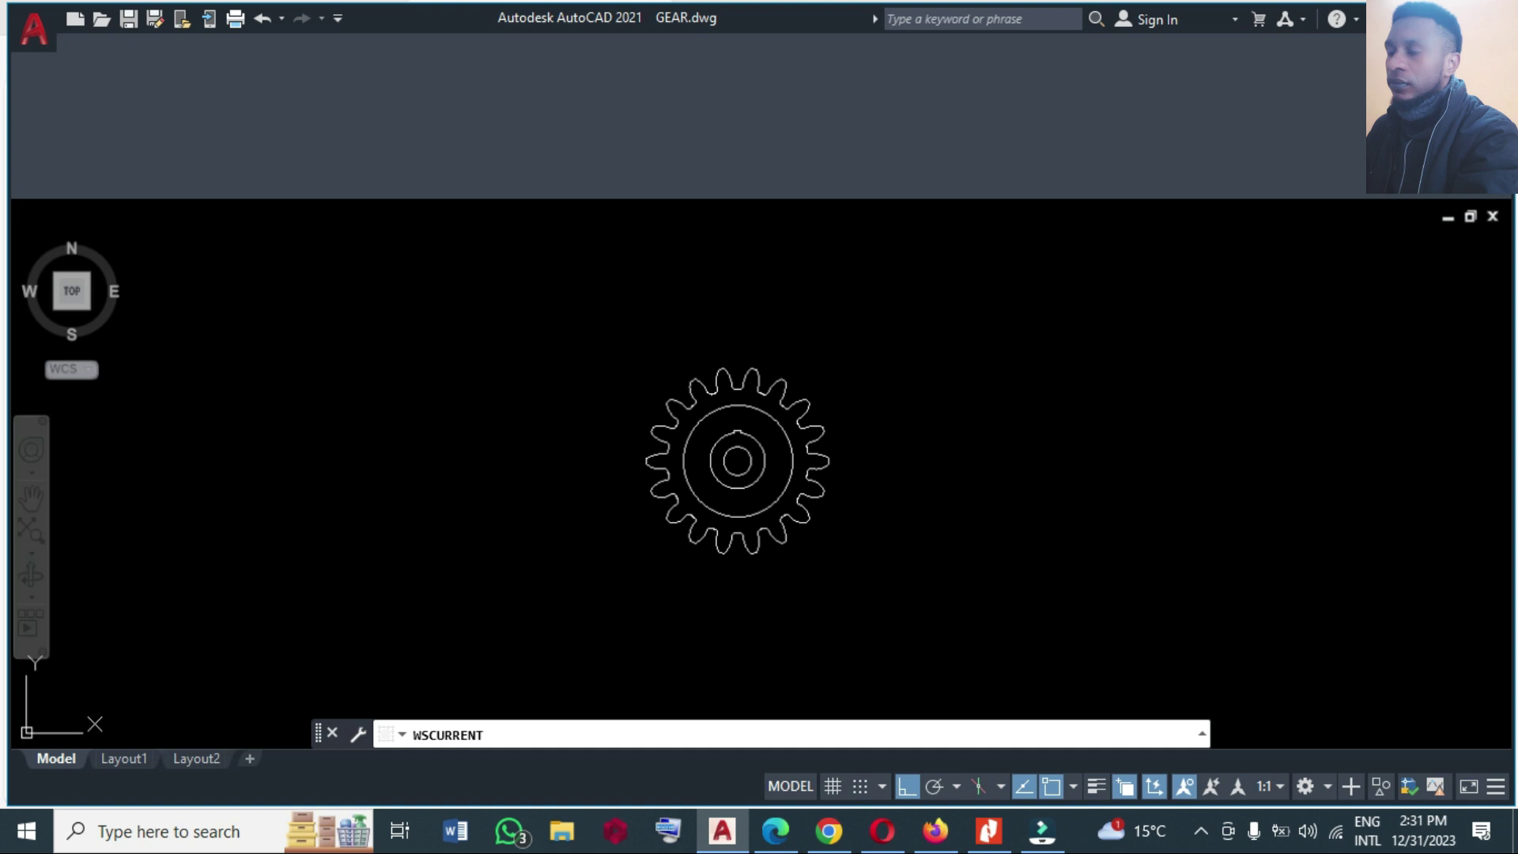
key("Escape")
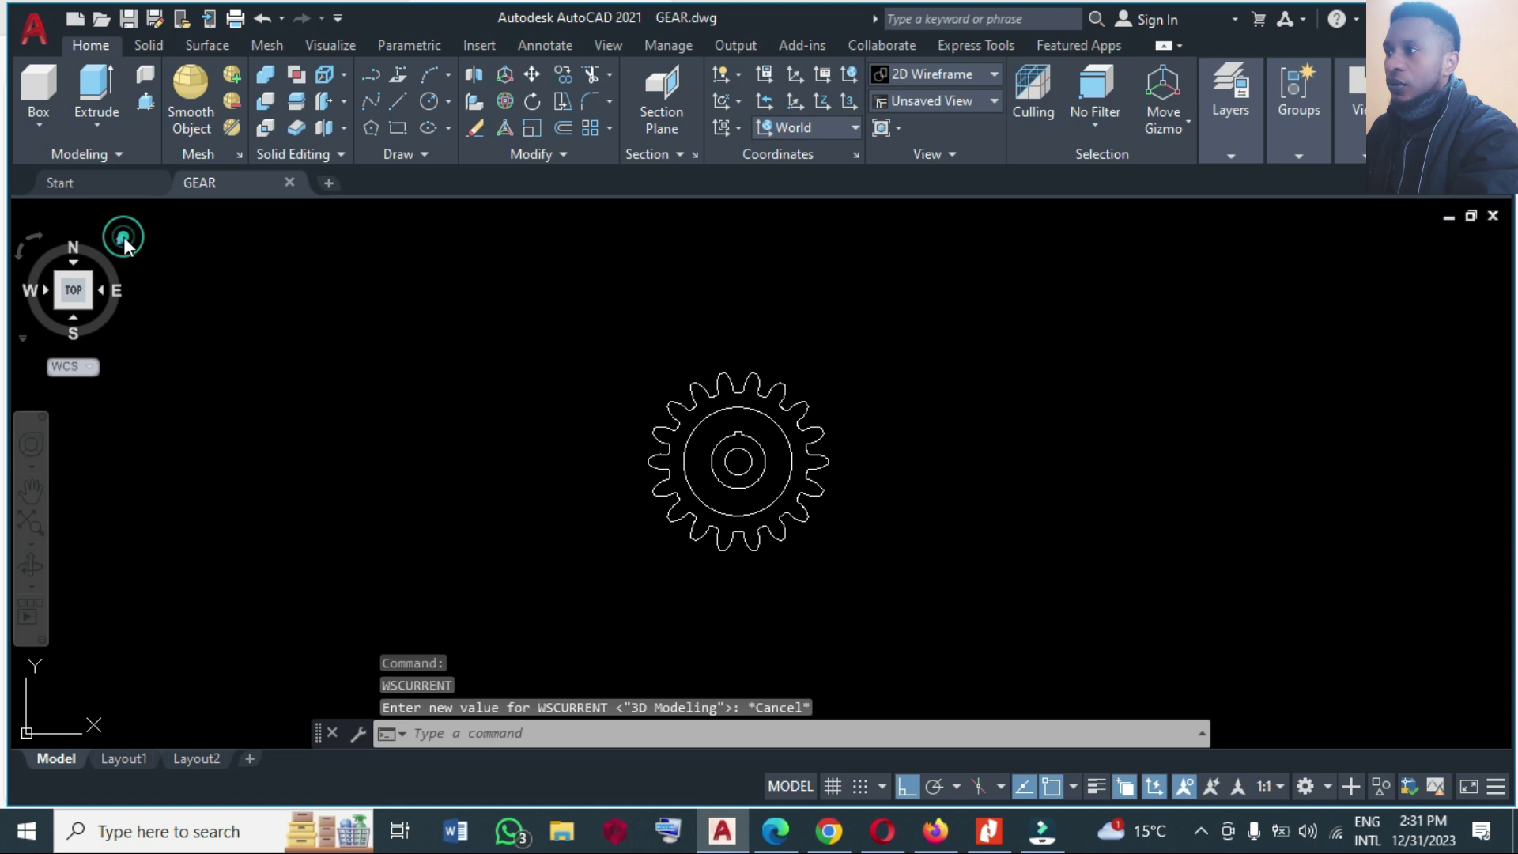
Set the isometric home view and zoom in on the flat gear outline.
left_click(123, 236)
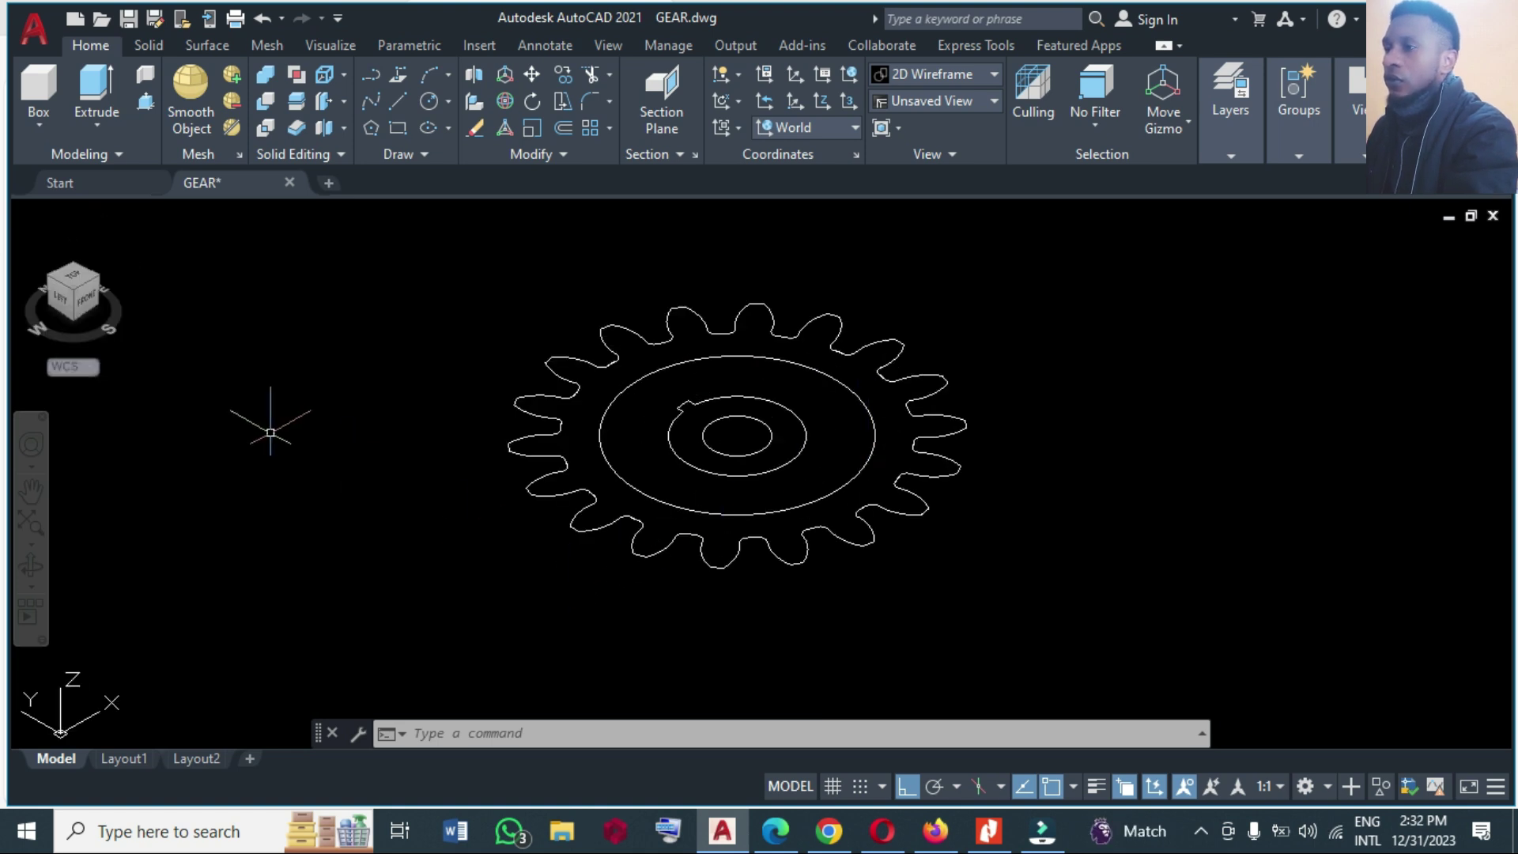
left_click(124, 240)
left_click(124, 240)
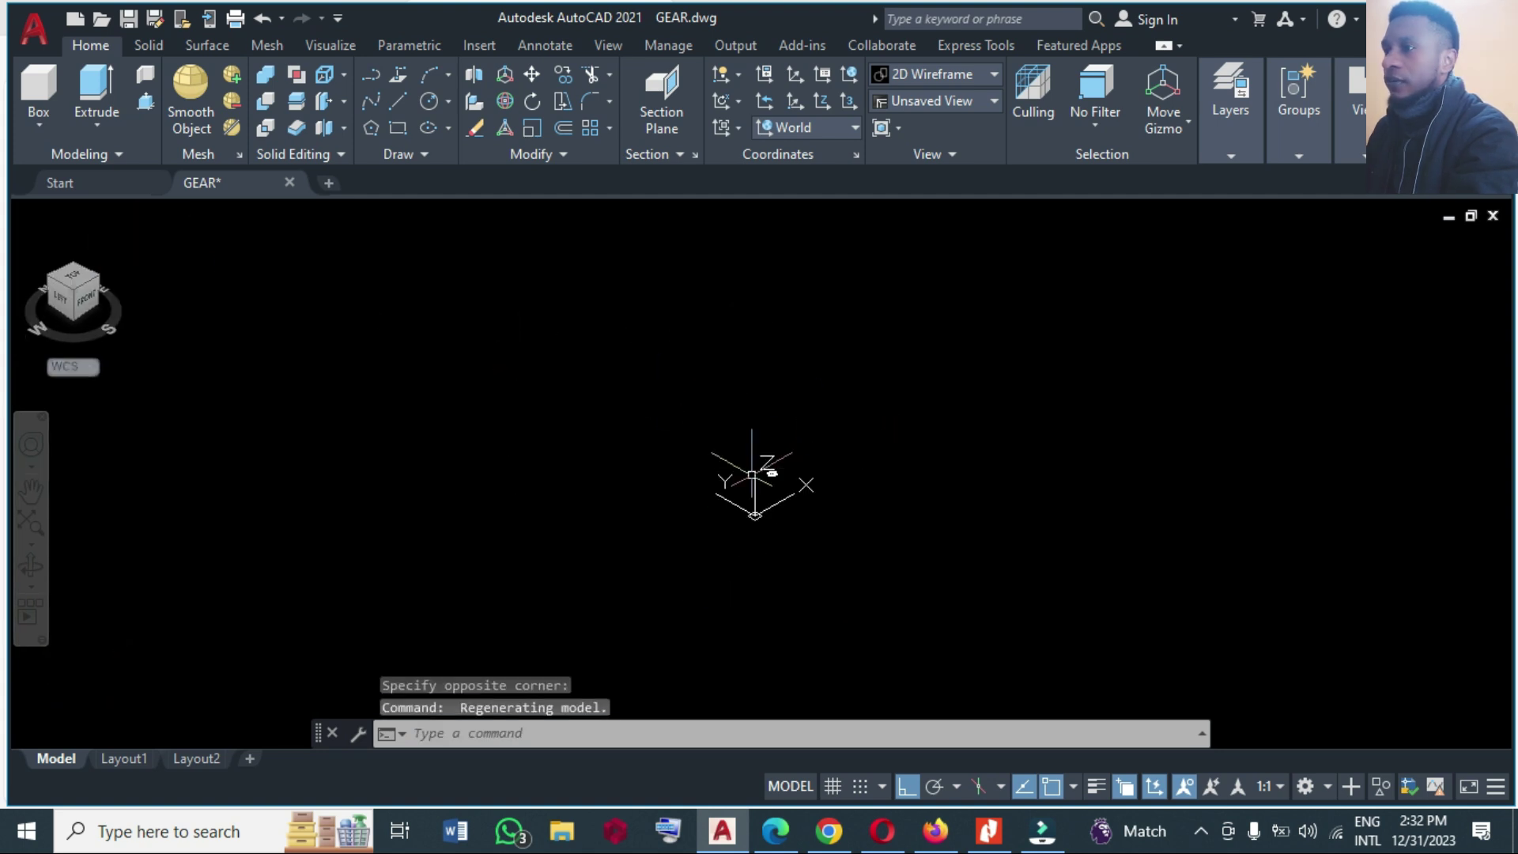
scroll(787, 474, "up", 5)
scroll(827, 471, "up", 5)
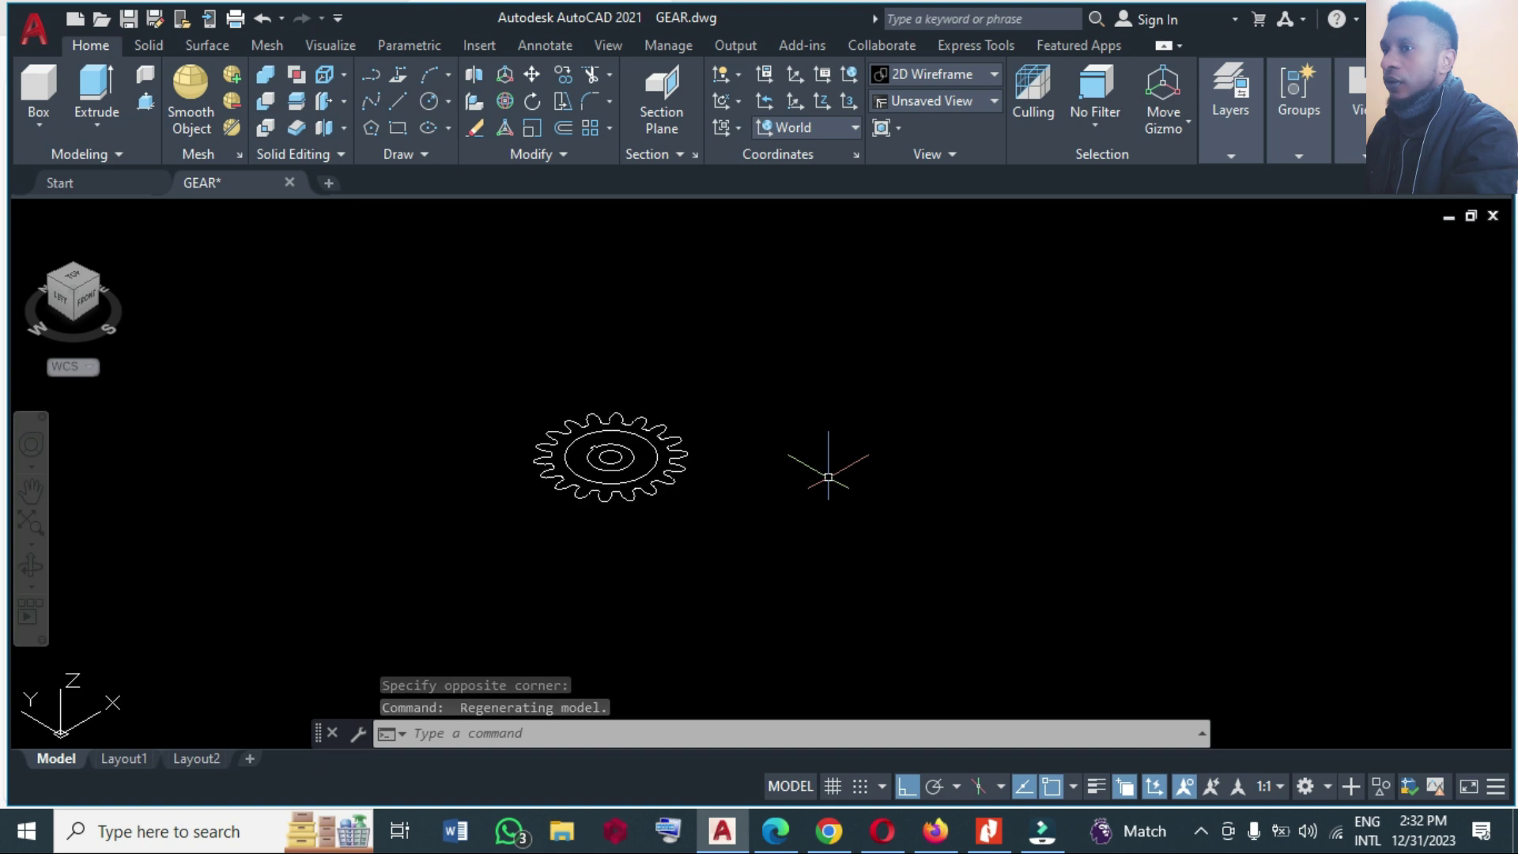
scroll(508, 416, "up", 3)
scroll(680, 528, "up", 2)
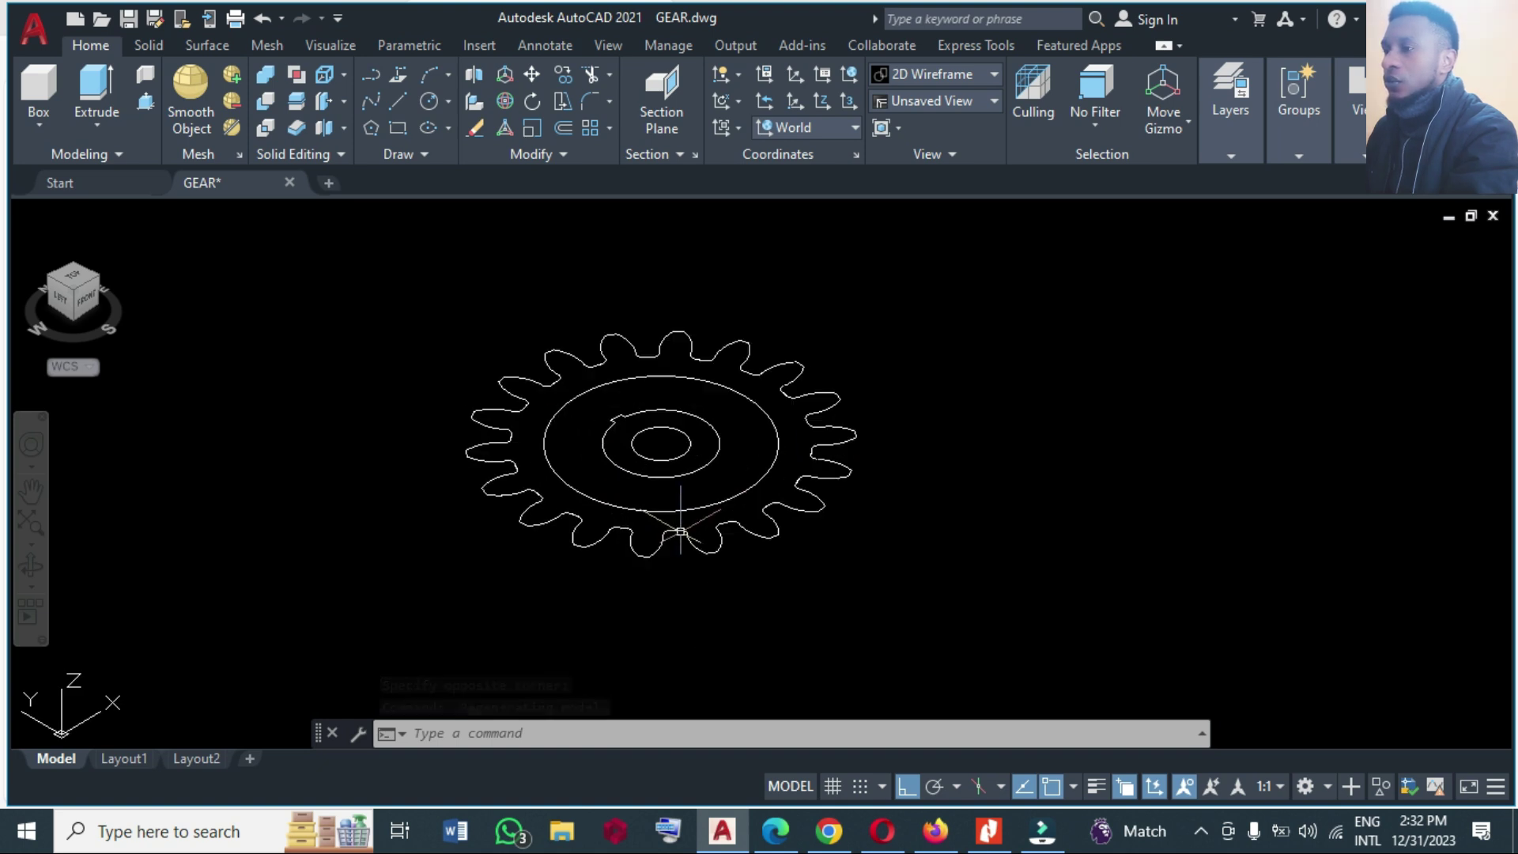
Presspull the gear outline up 0.5 into a toothed solid.
left_click(140, 107)
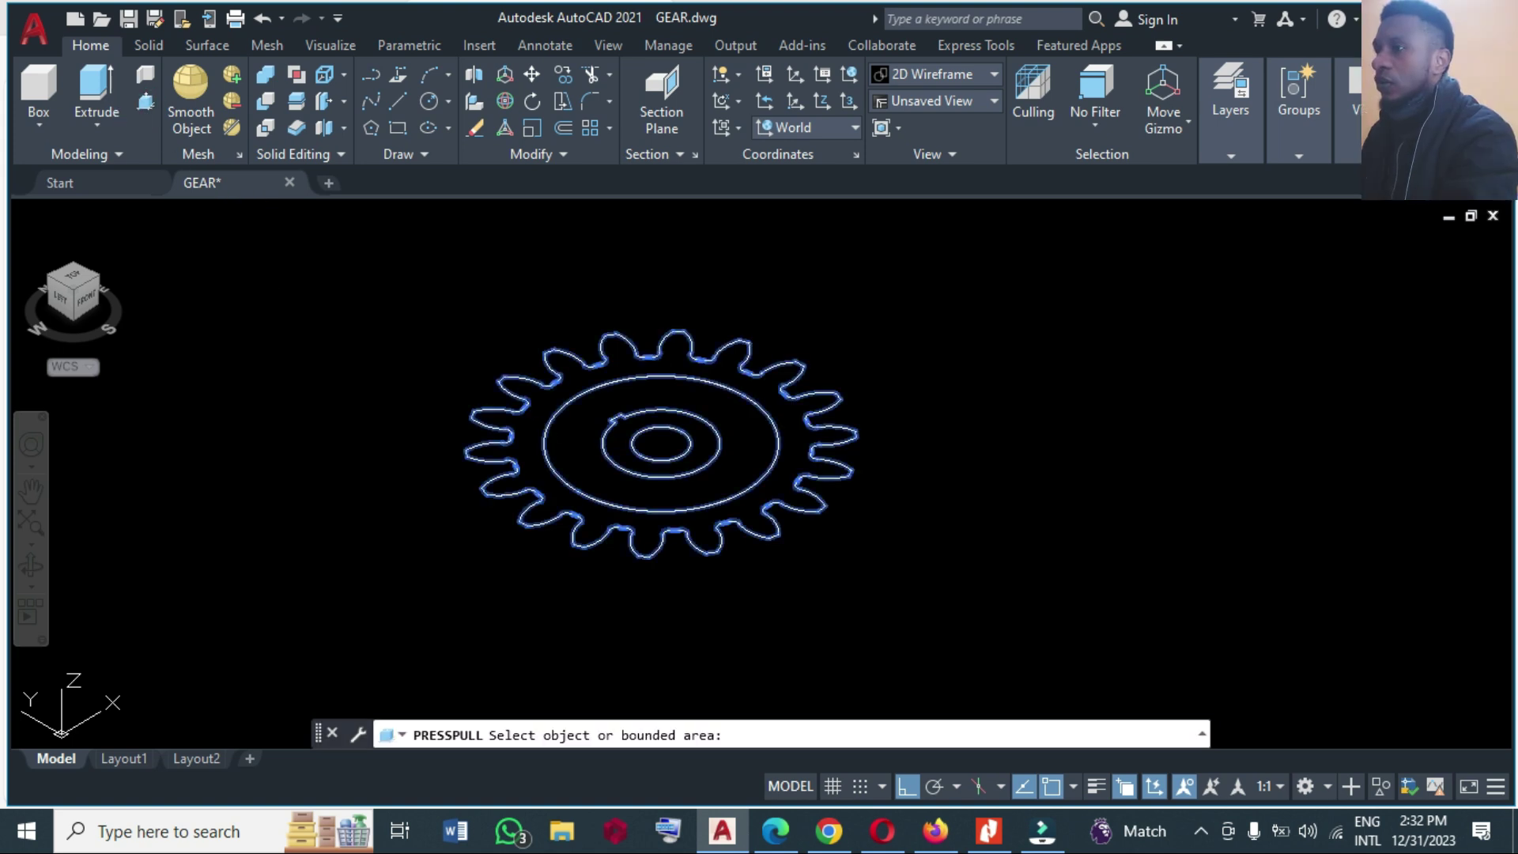
left_click(544, 400)
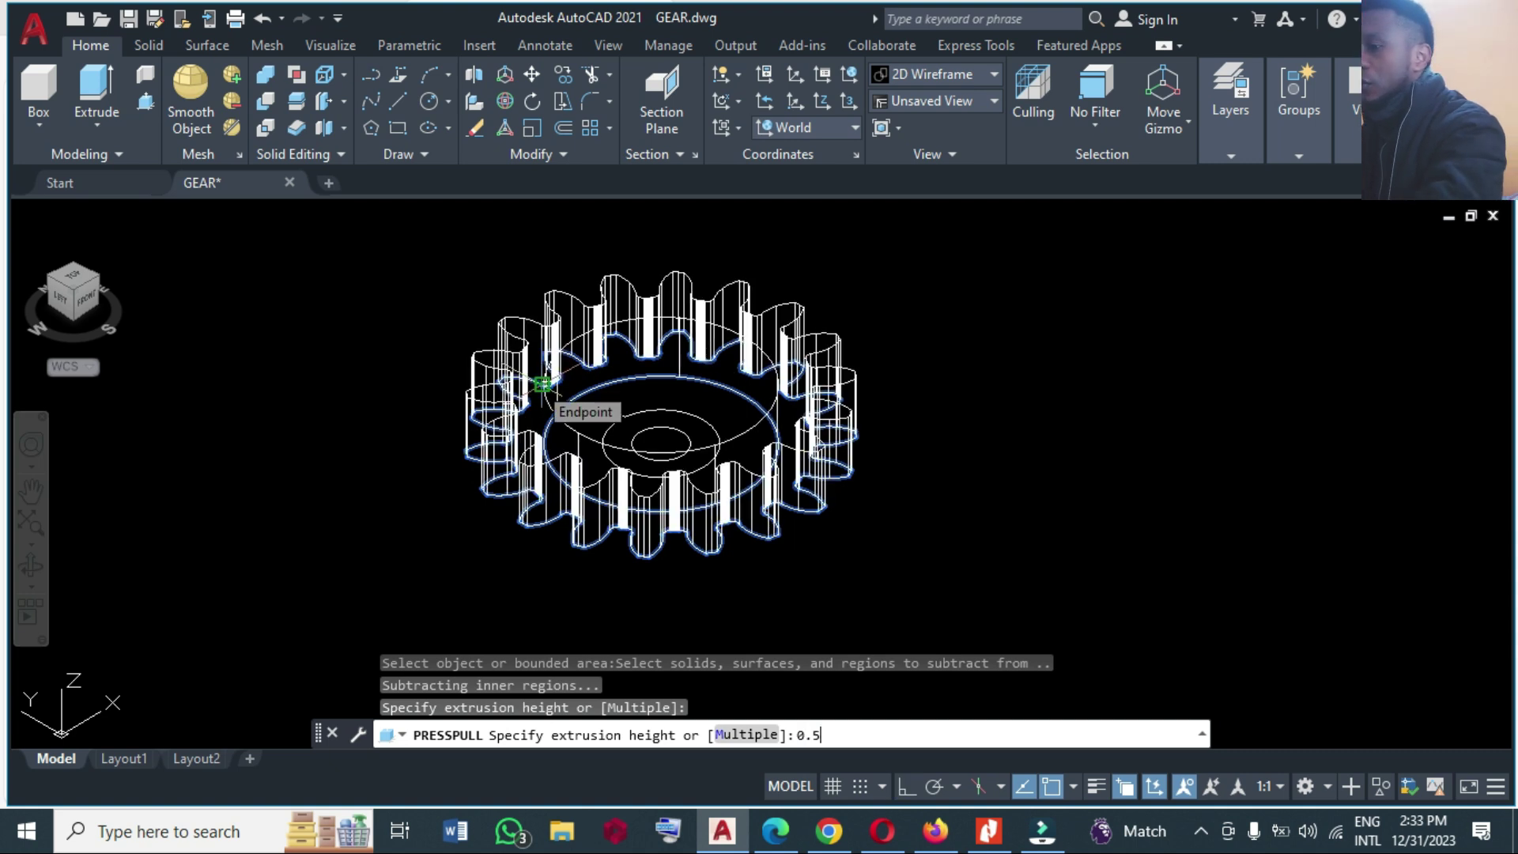
key("Return")
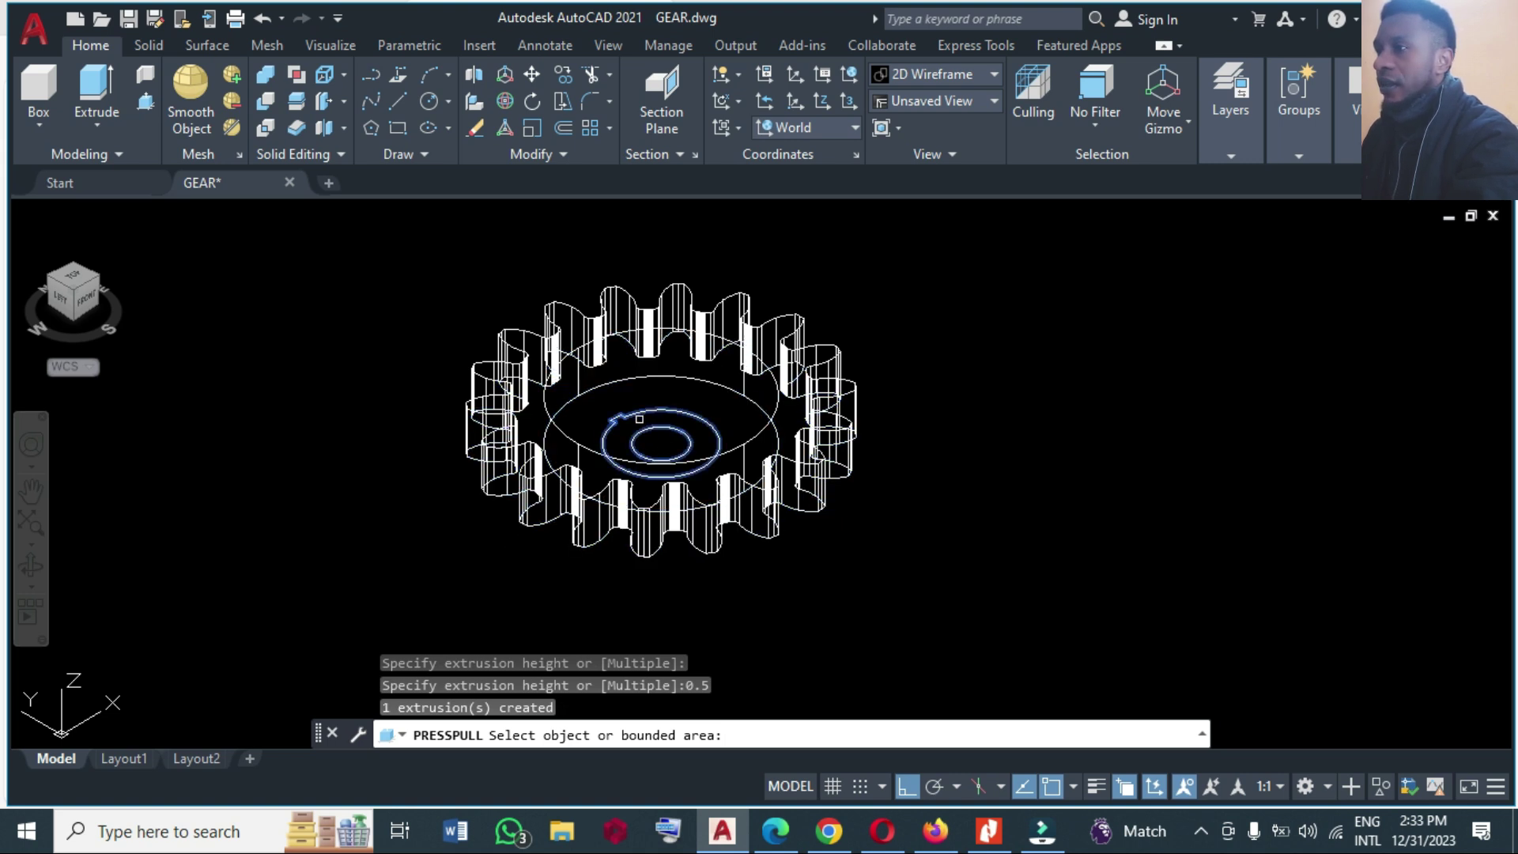
Raise the central hub 0.5 and the wider surrounding ring 0.25.
left_click(620, 417)
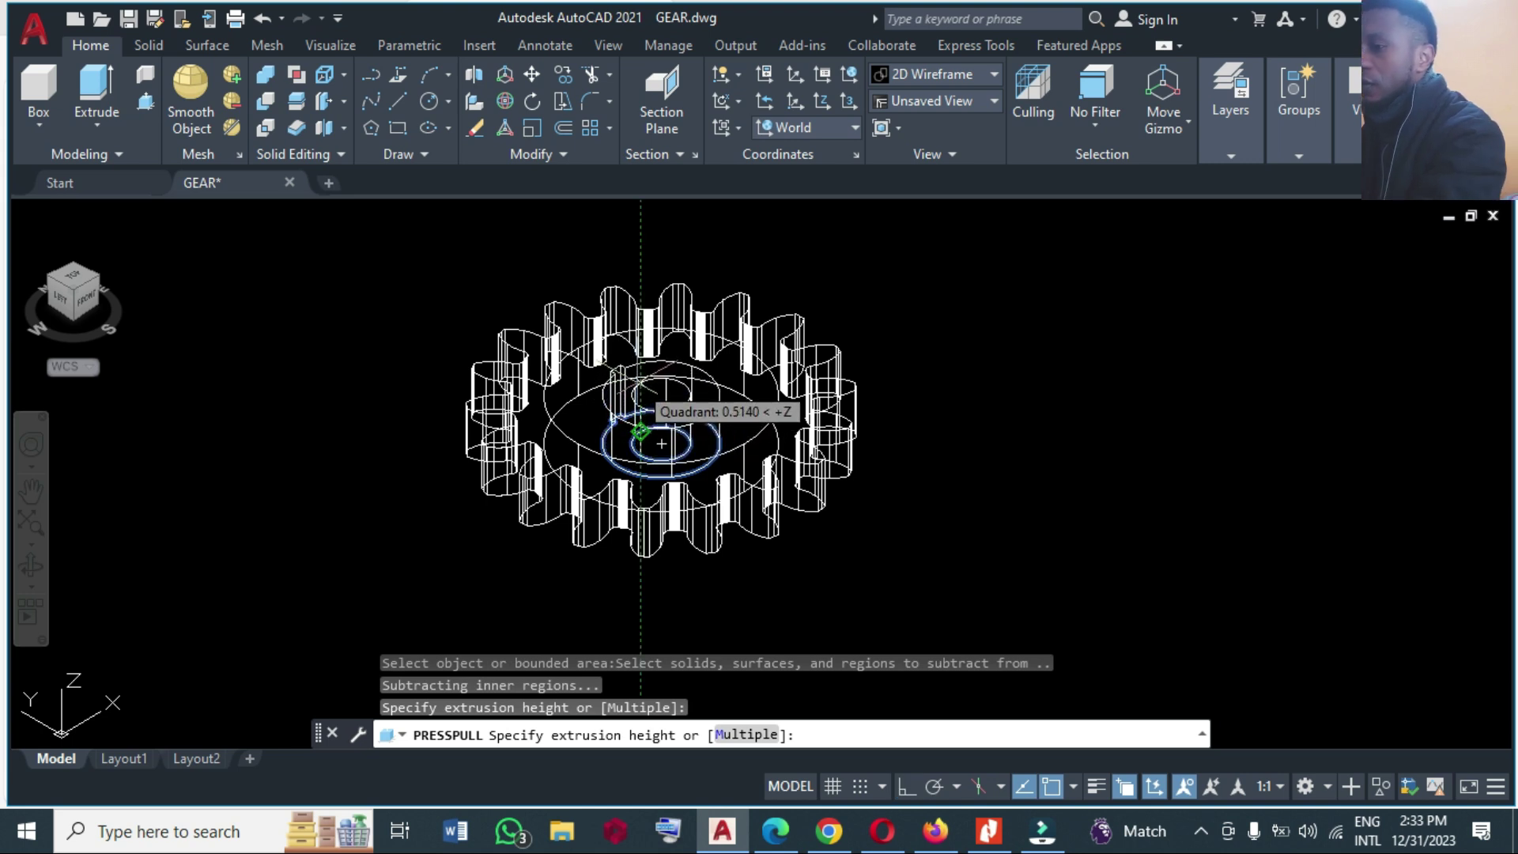
type("0.5")
key("Return")
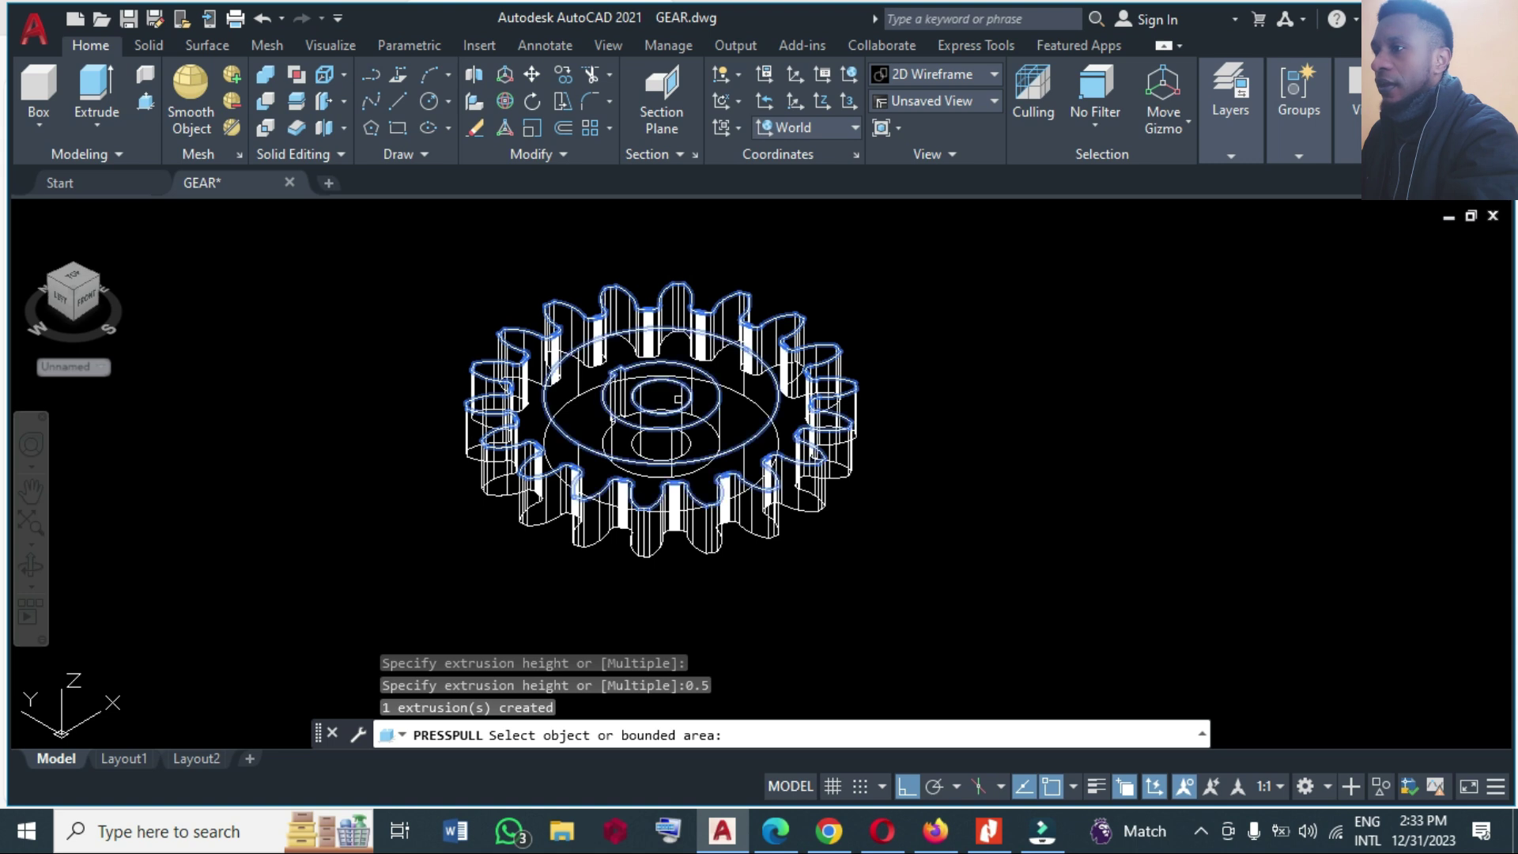
left_click(654, 398)
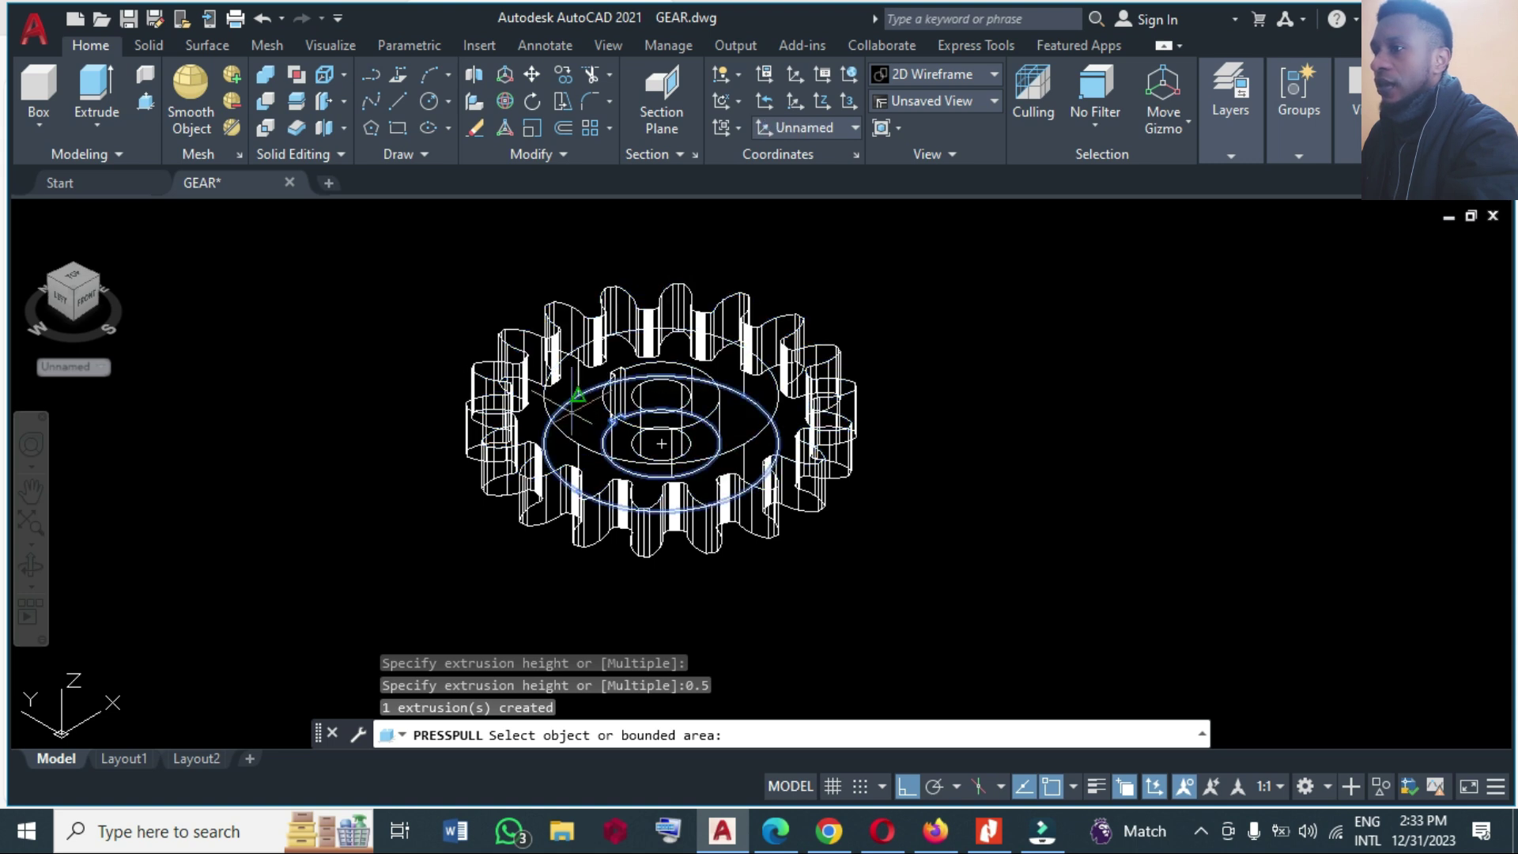
left_click(569, 399)
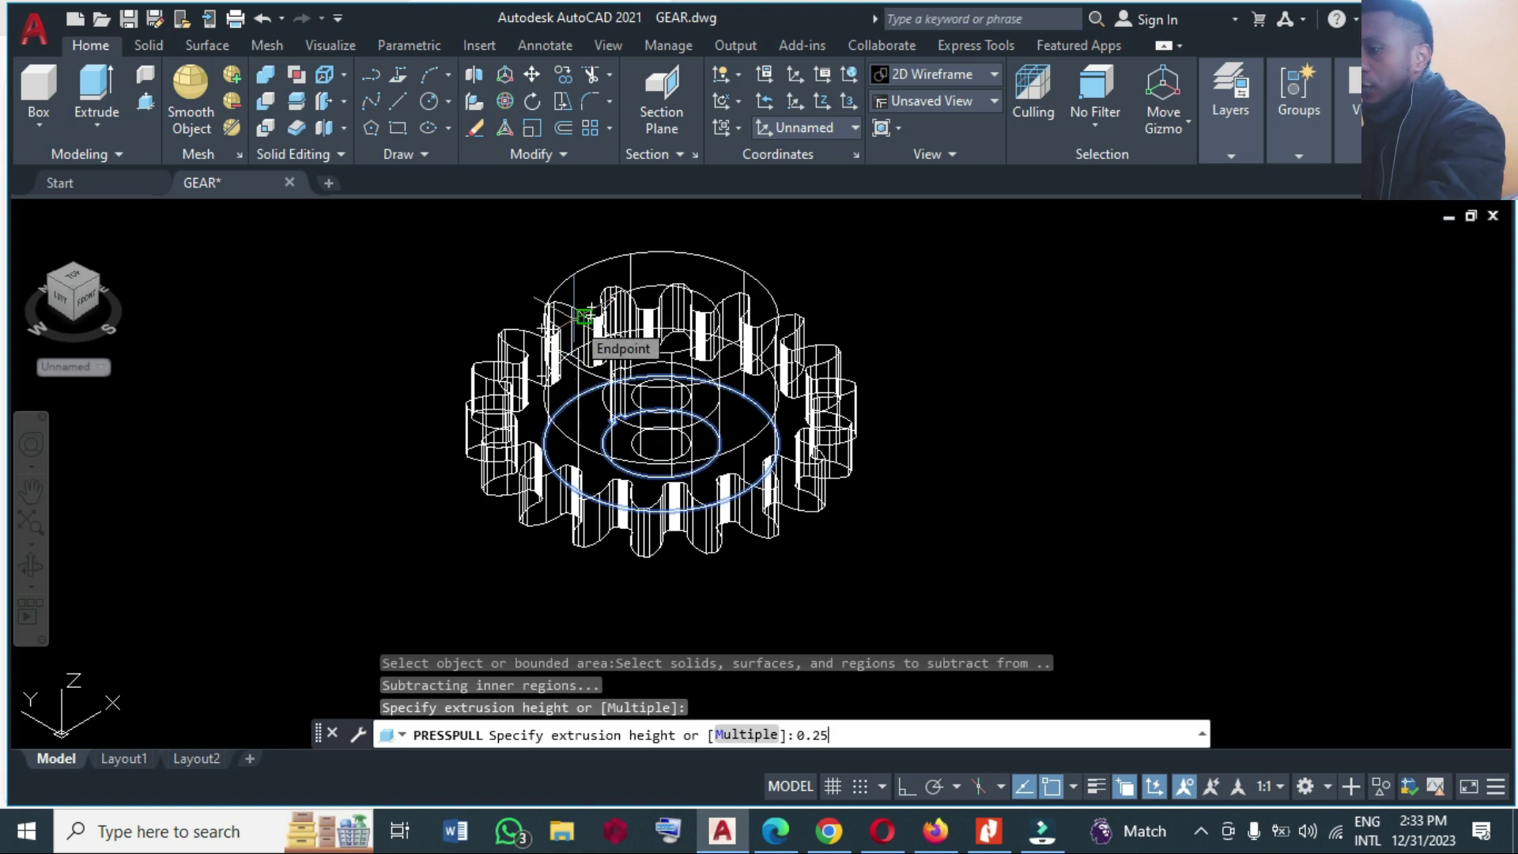
key("Return")
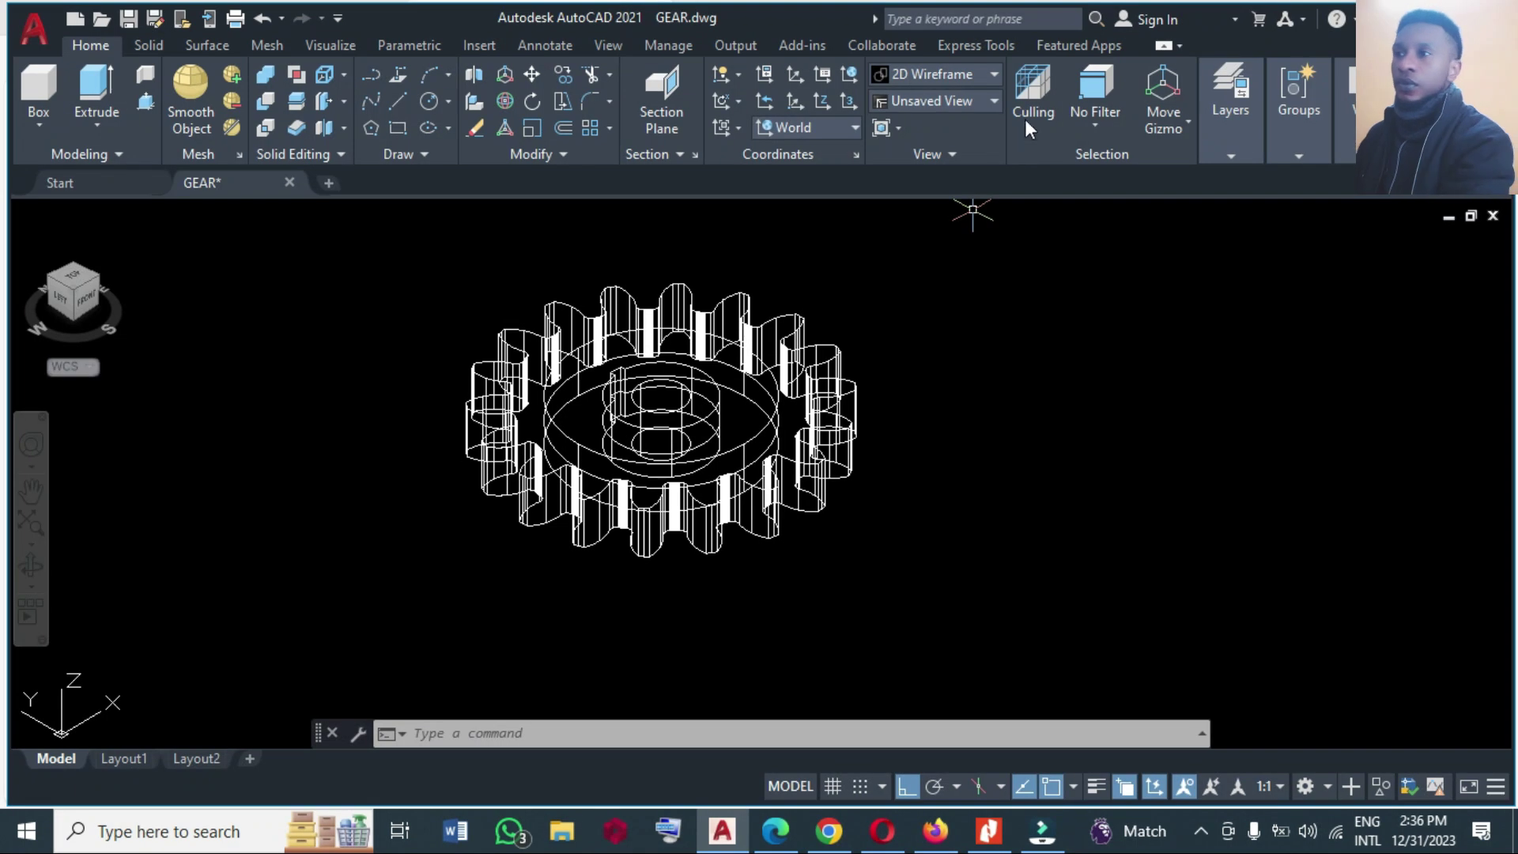
left_click(966, 76)
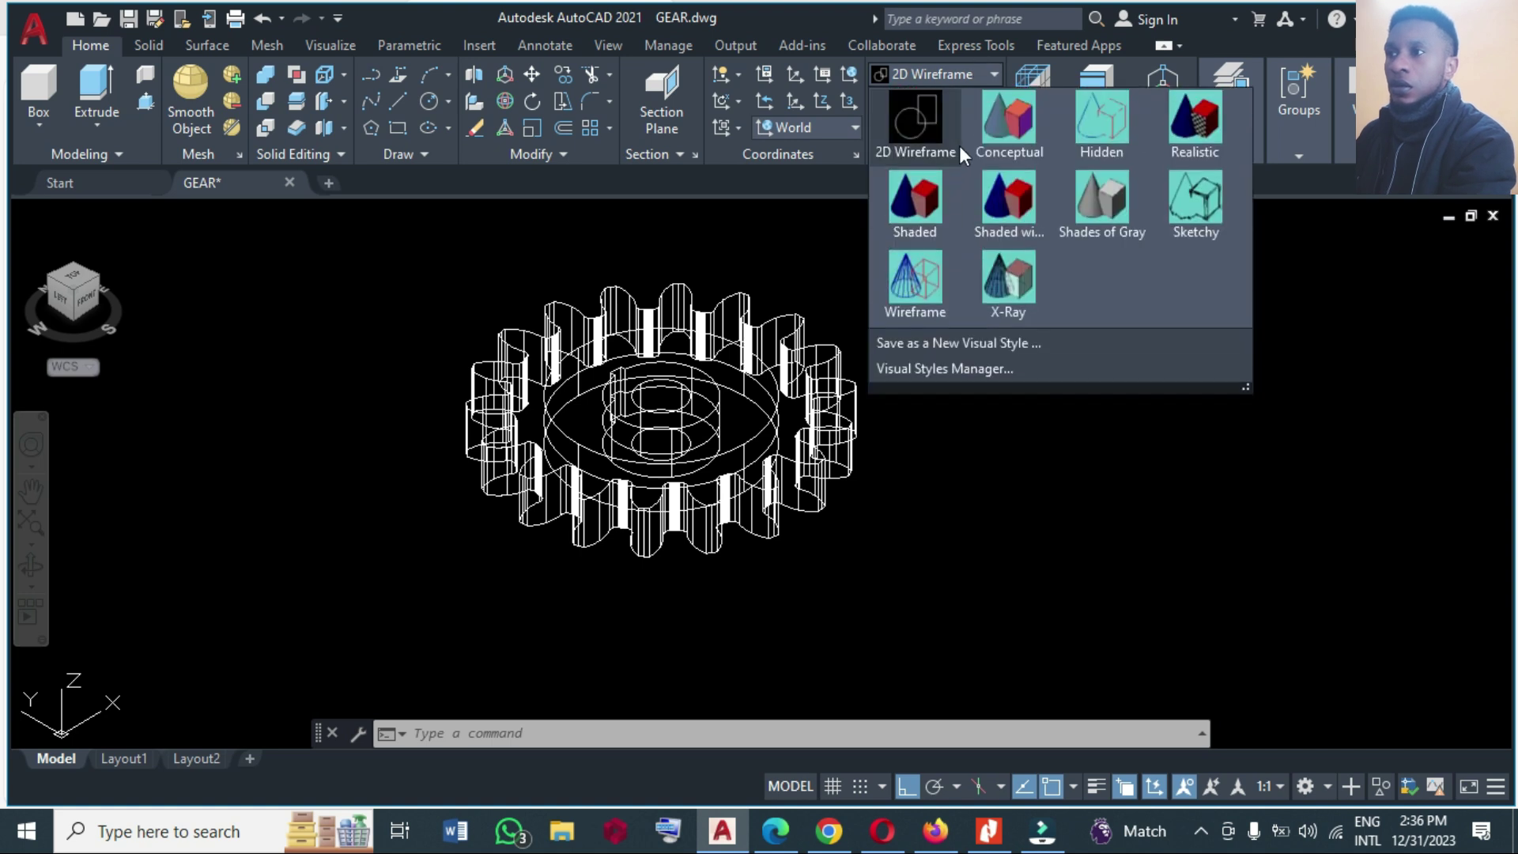
Cycle the gear through Shaded and Conceptual, settling on the Realistic visual style.
left_click(933, 205)
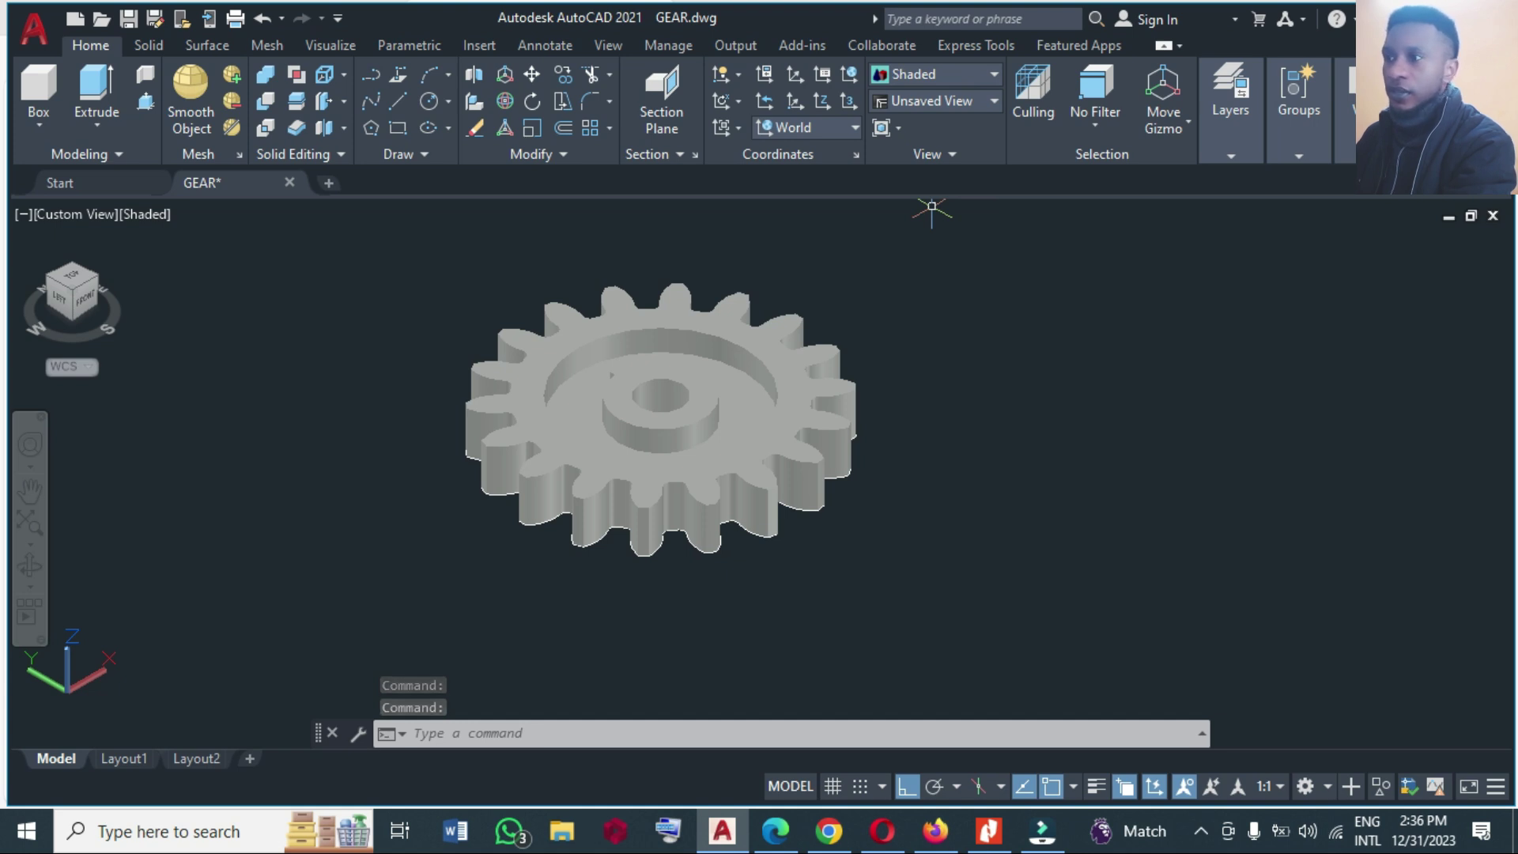
left_click(905, 76)
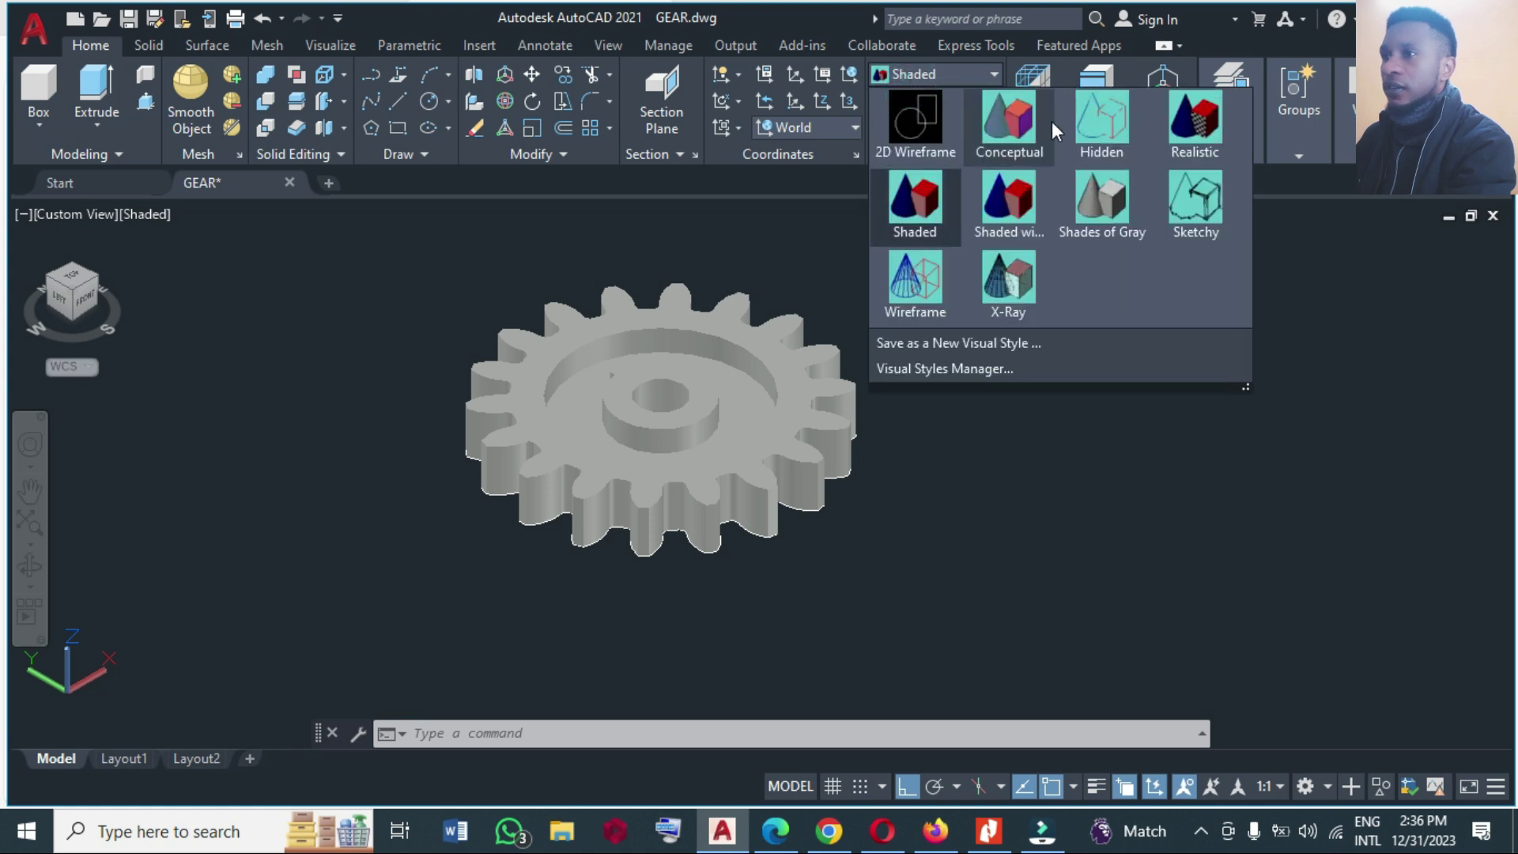
left_click(1023, 140)
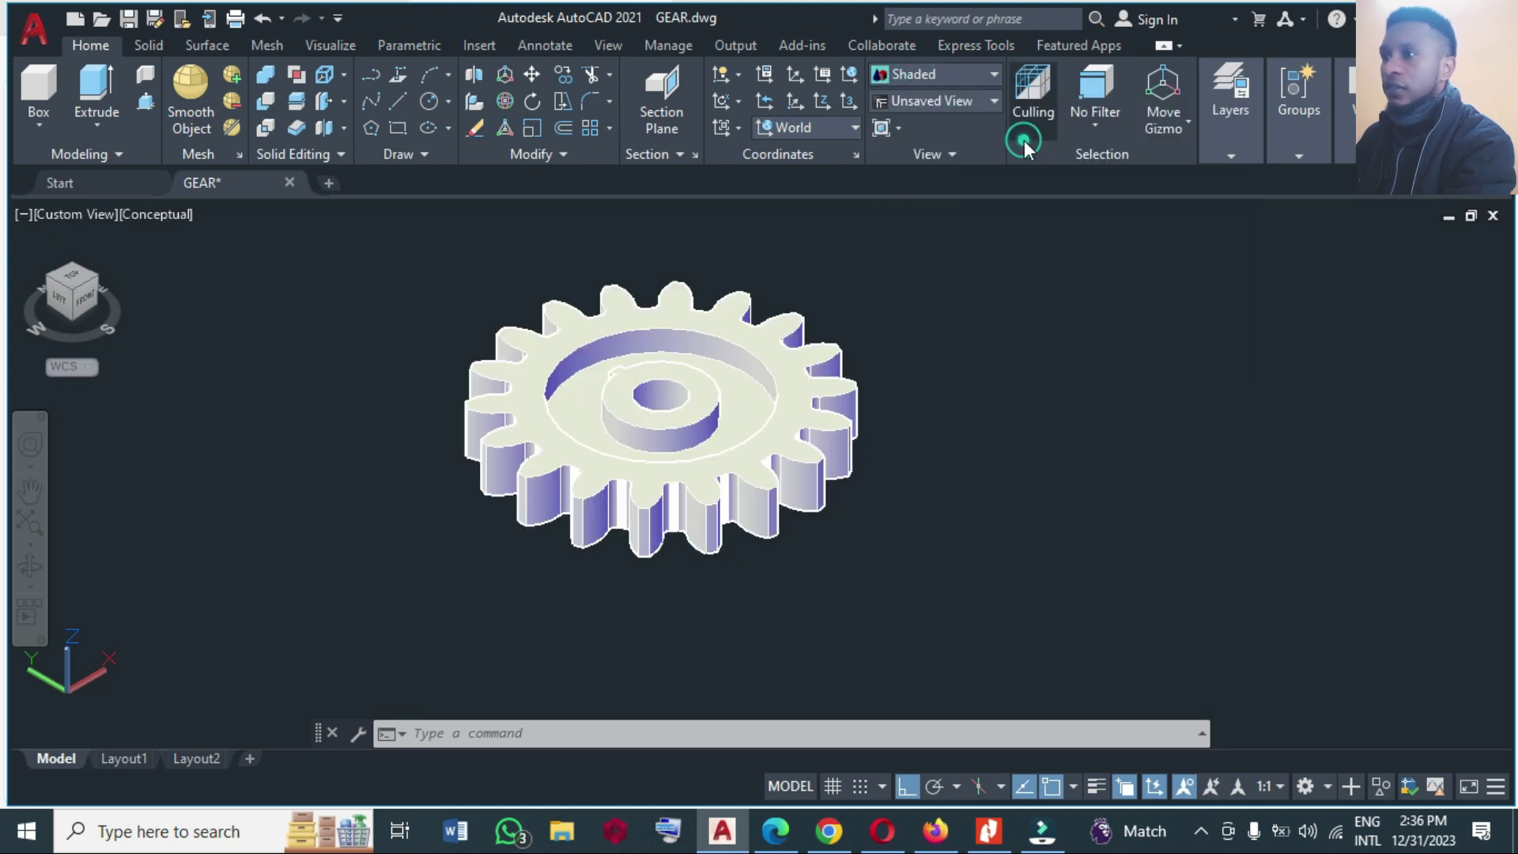
left_click(969, 73)
left_click(1200, 158)
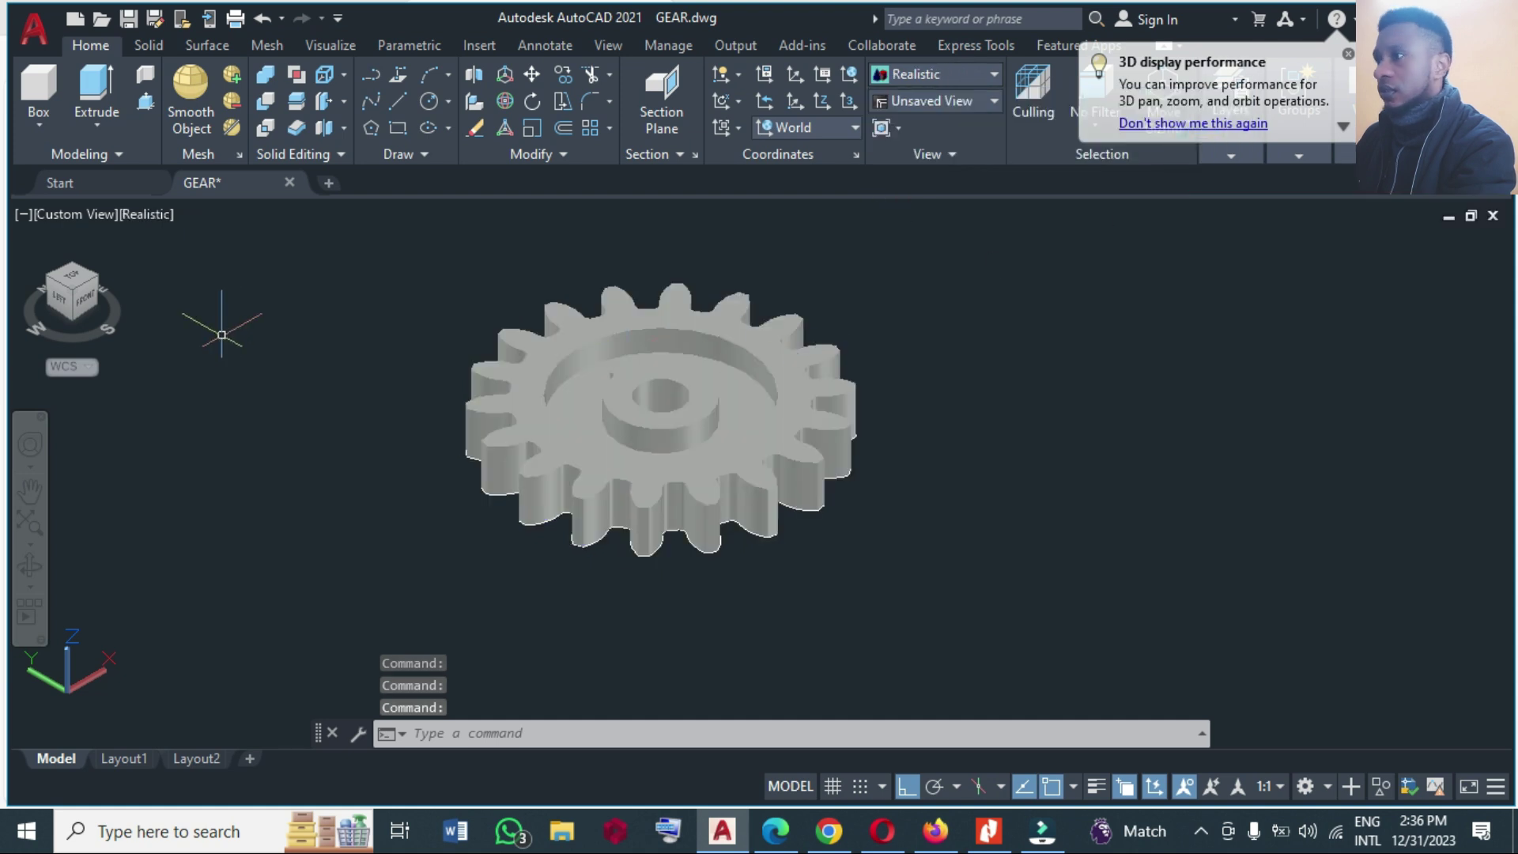
scroll(599, 419, "up", 4)
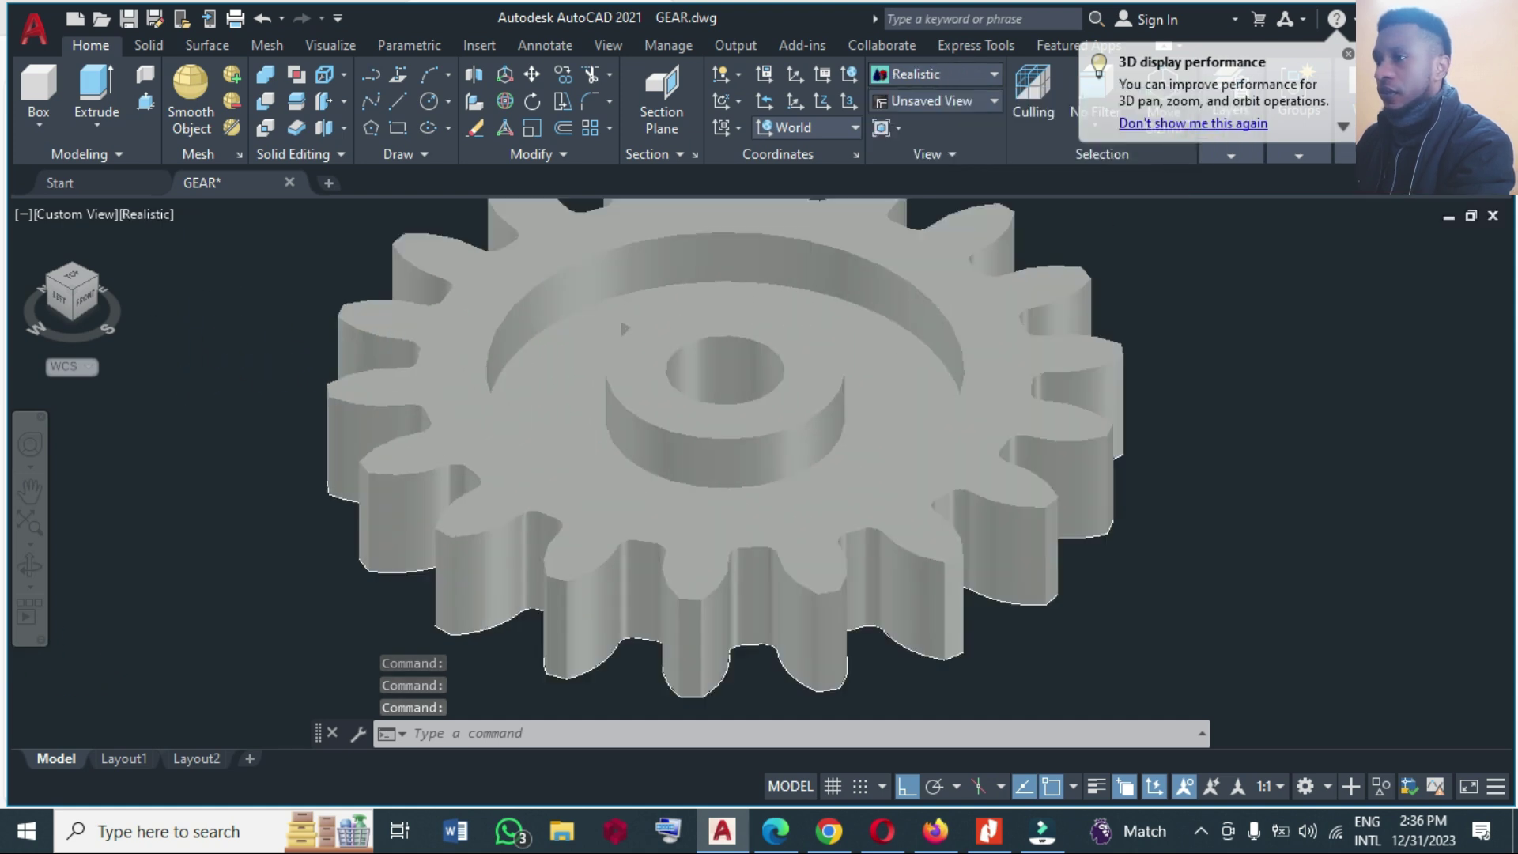
scroll(606, 466, "down", 3)
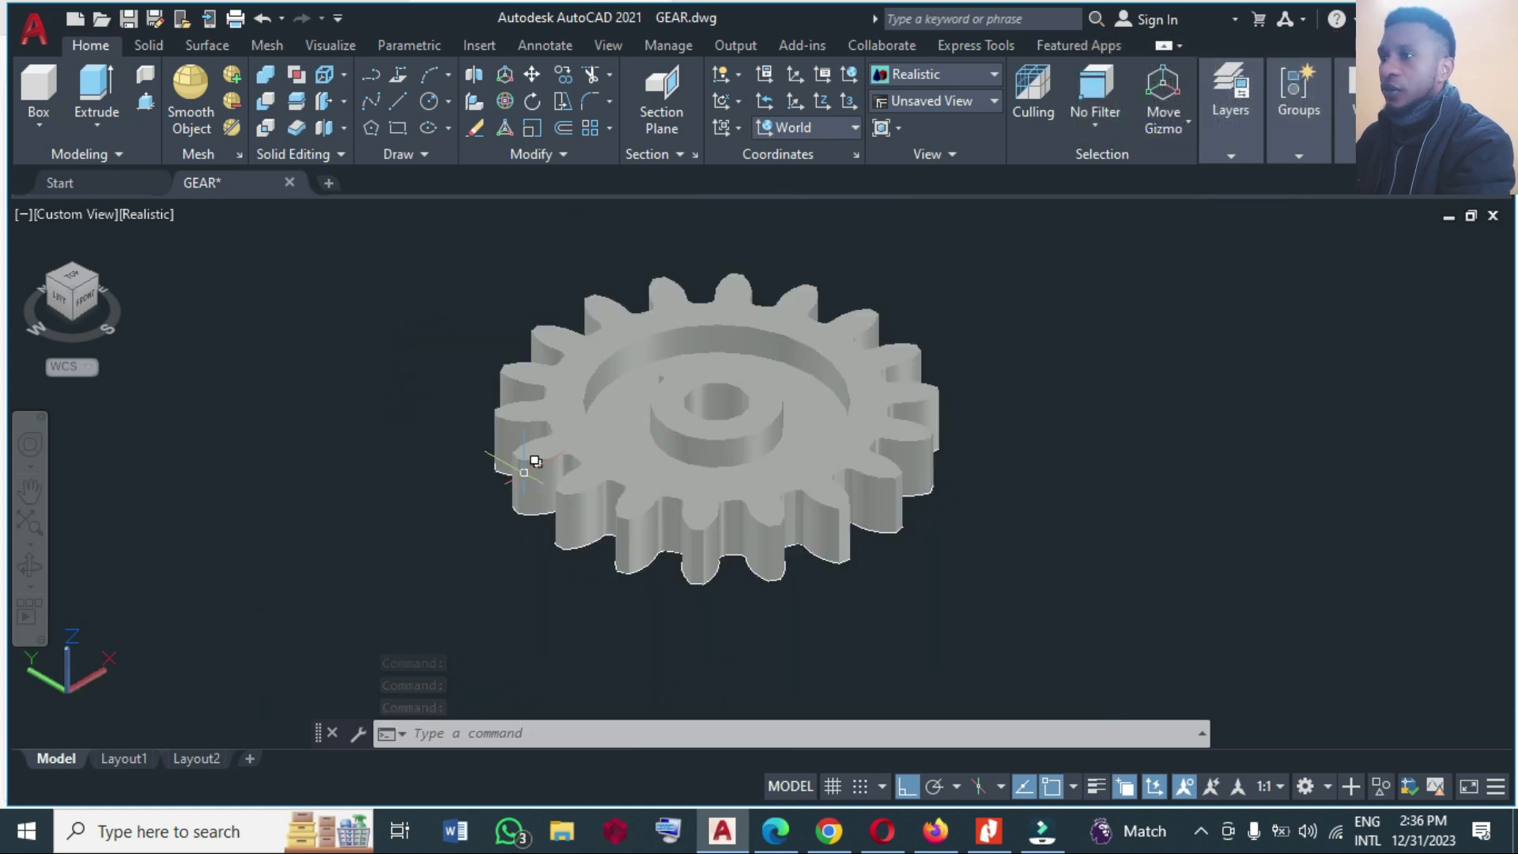
scroll(517, 423, "down", 2)
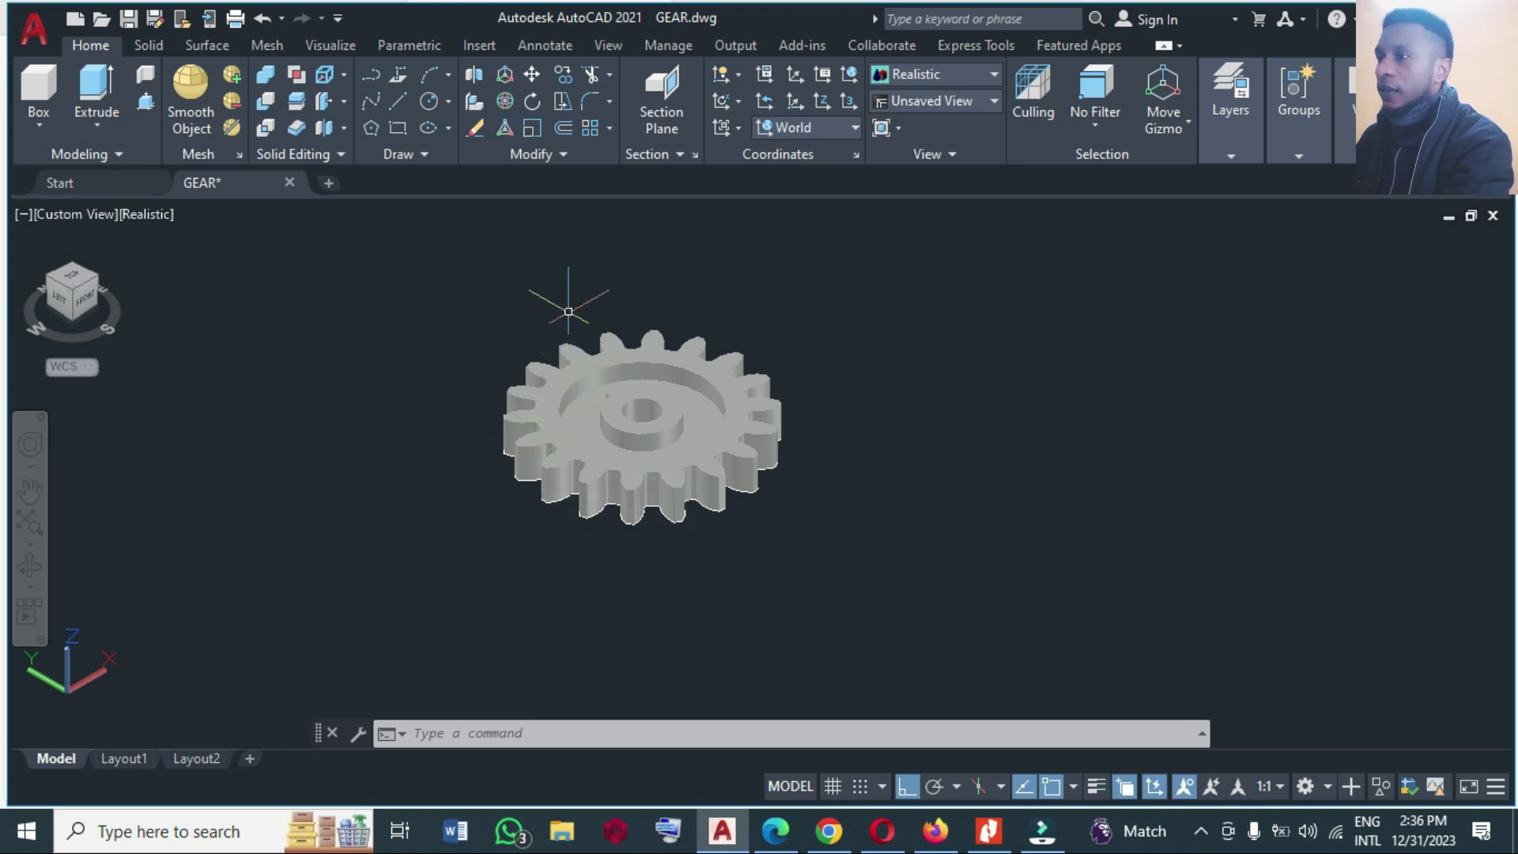
left_click(149, 45)
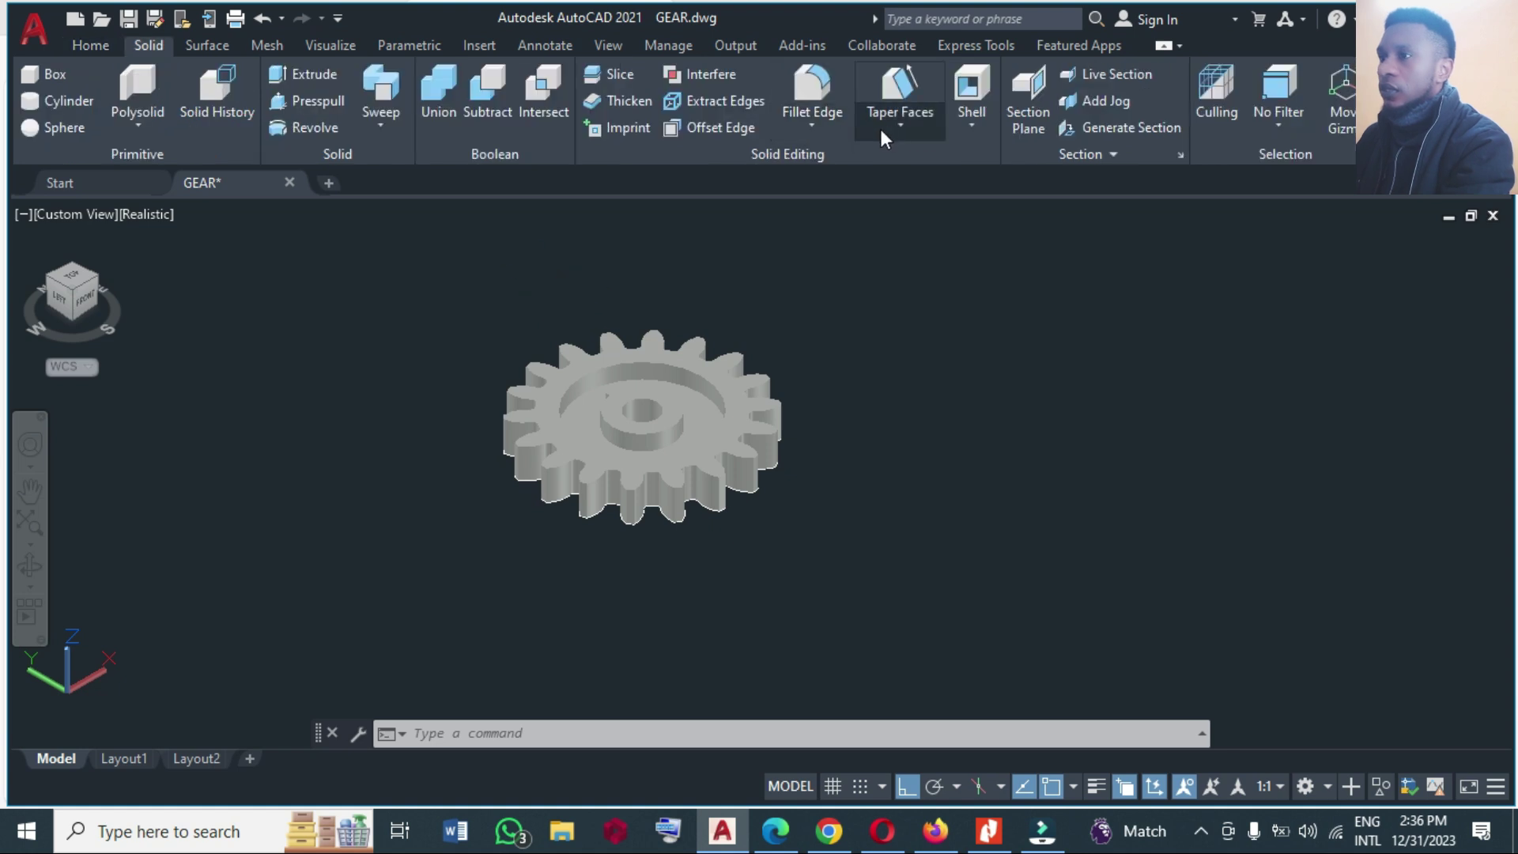
scroll(609, 367, "up", 3)
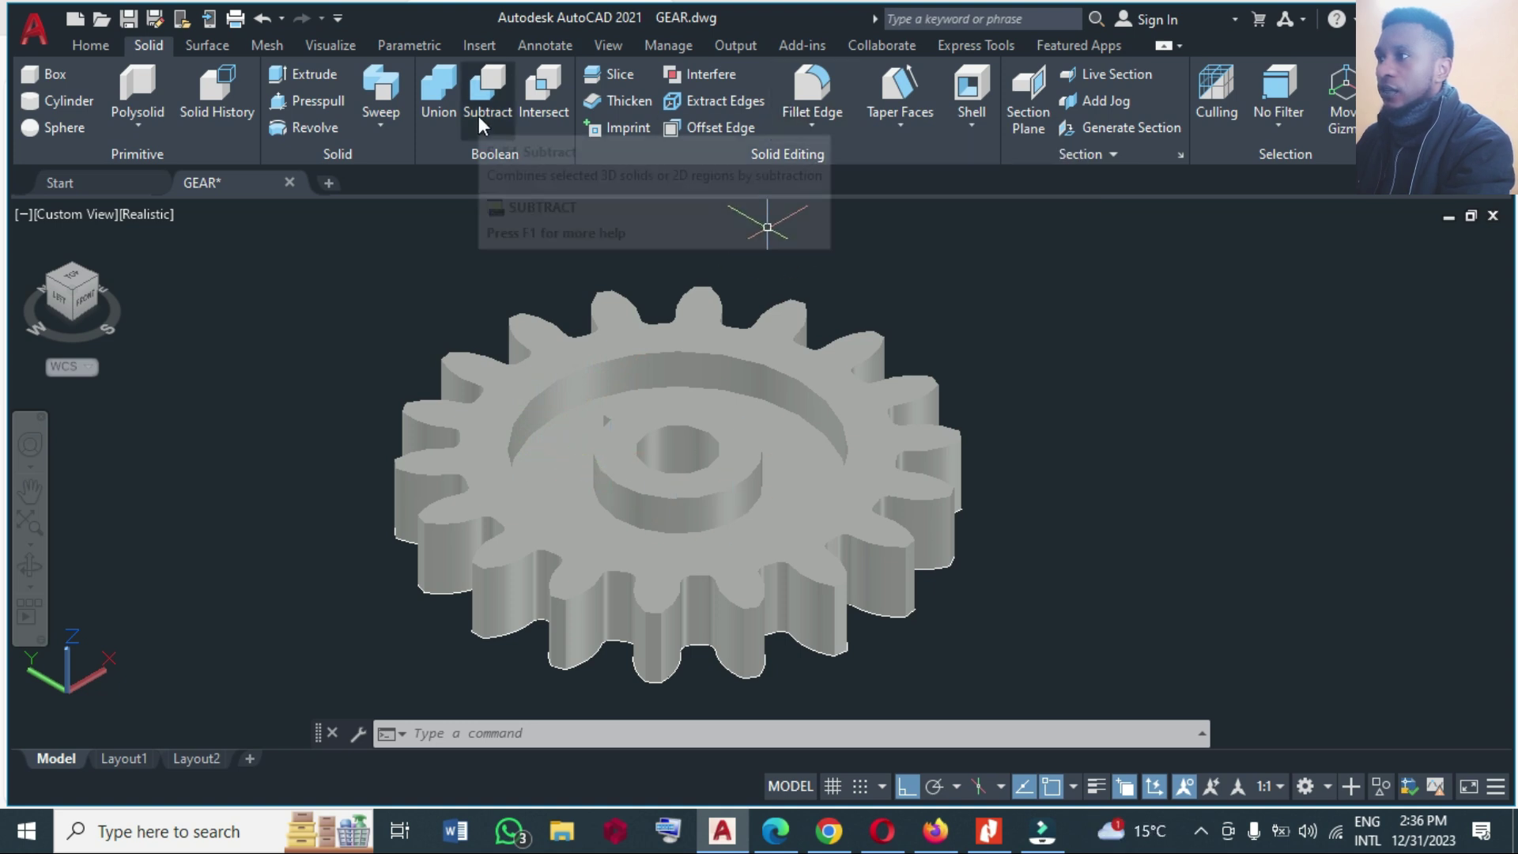
left_click(147, 45)
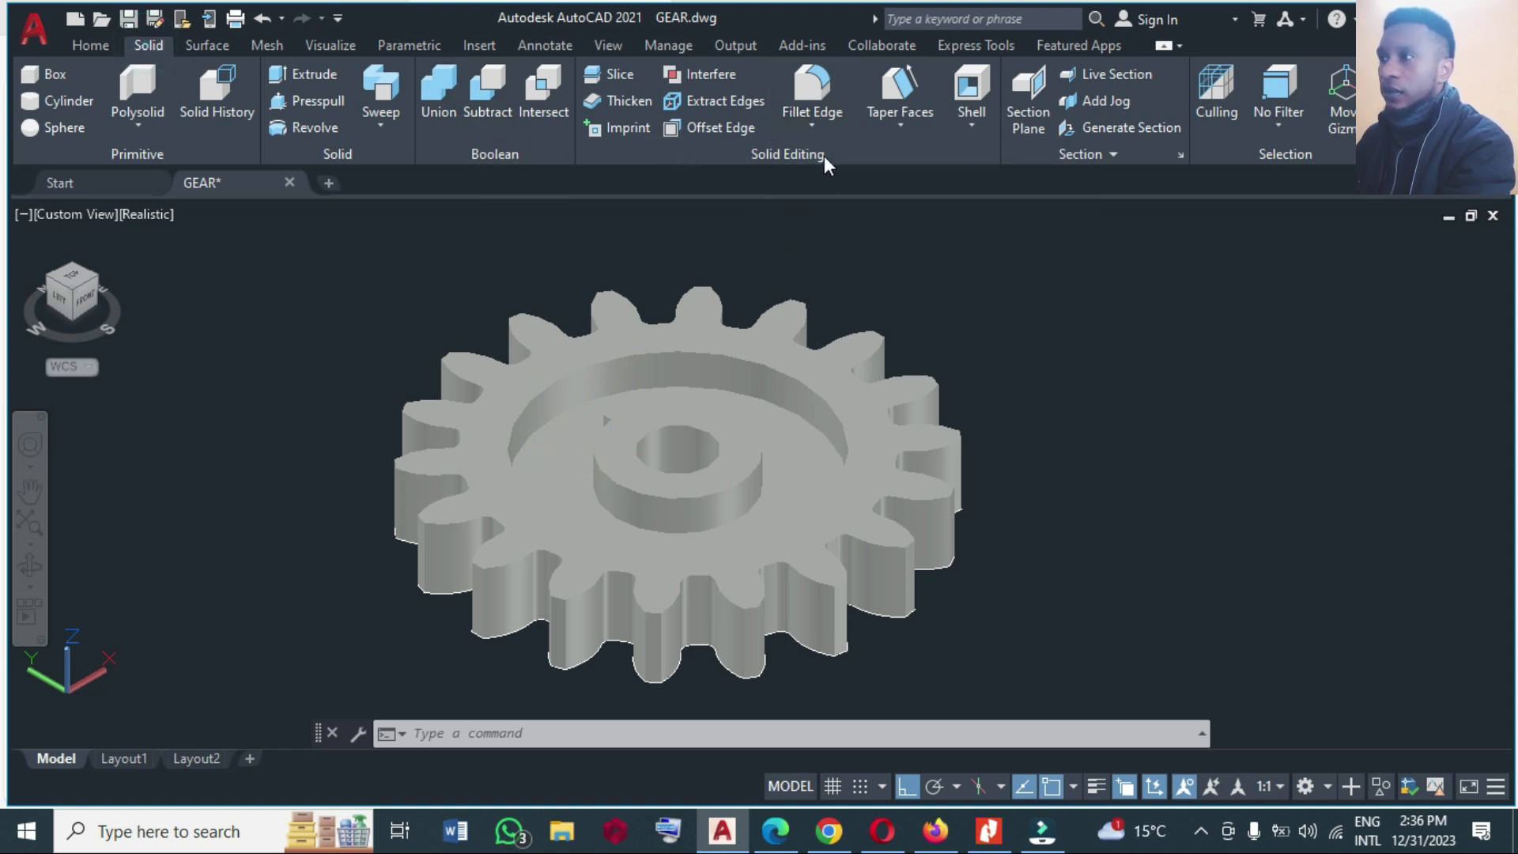
left_click(813, 128)
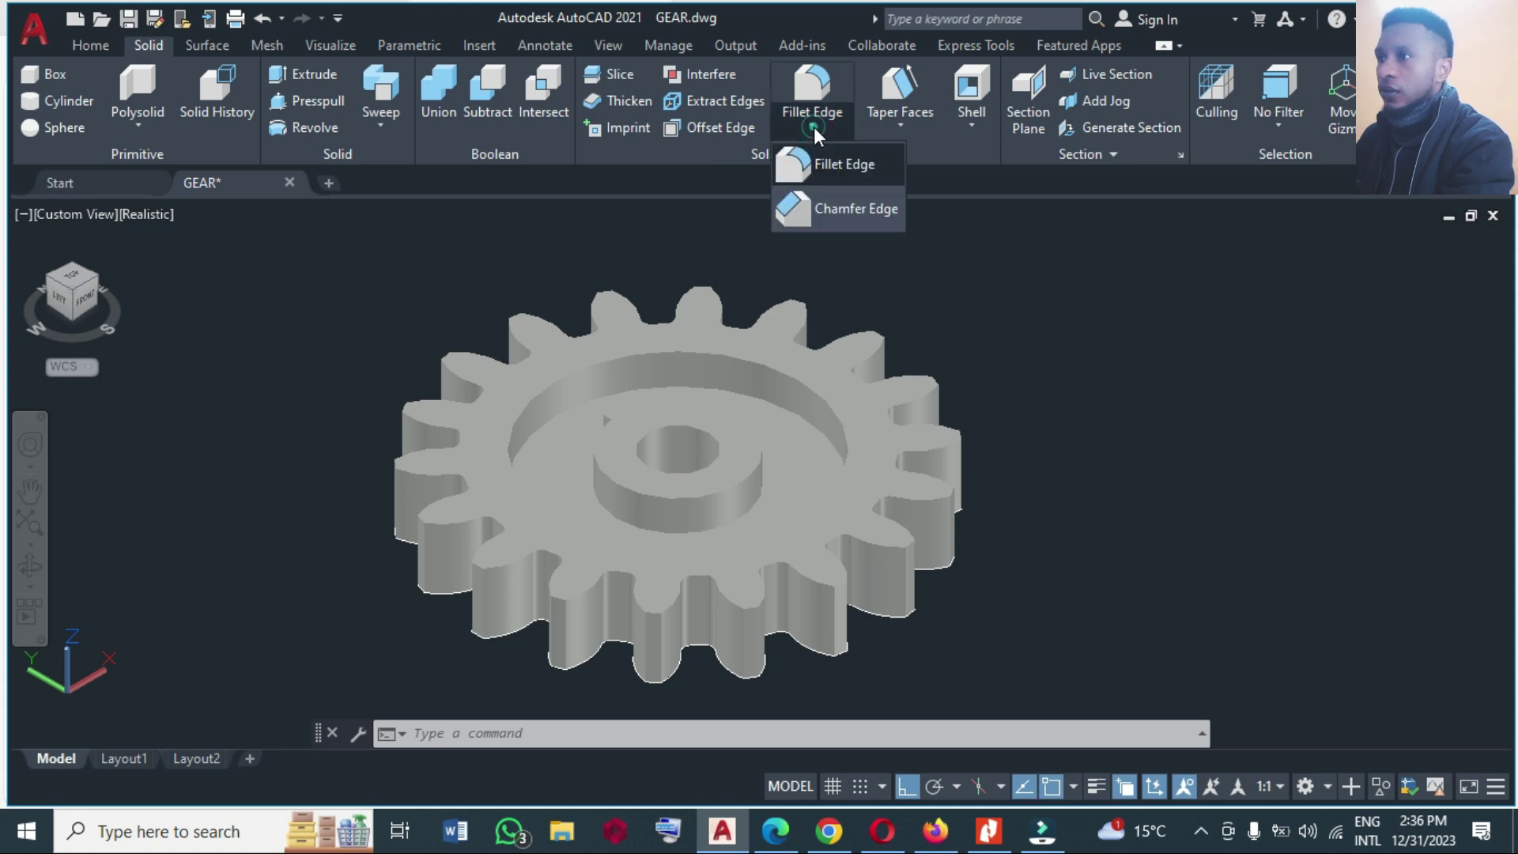
left_click(824, 166)
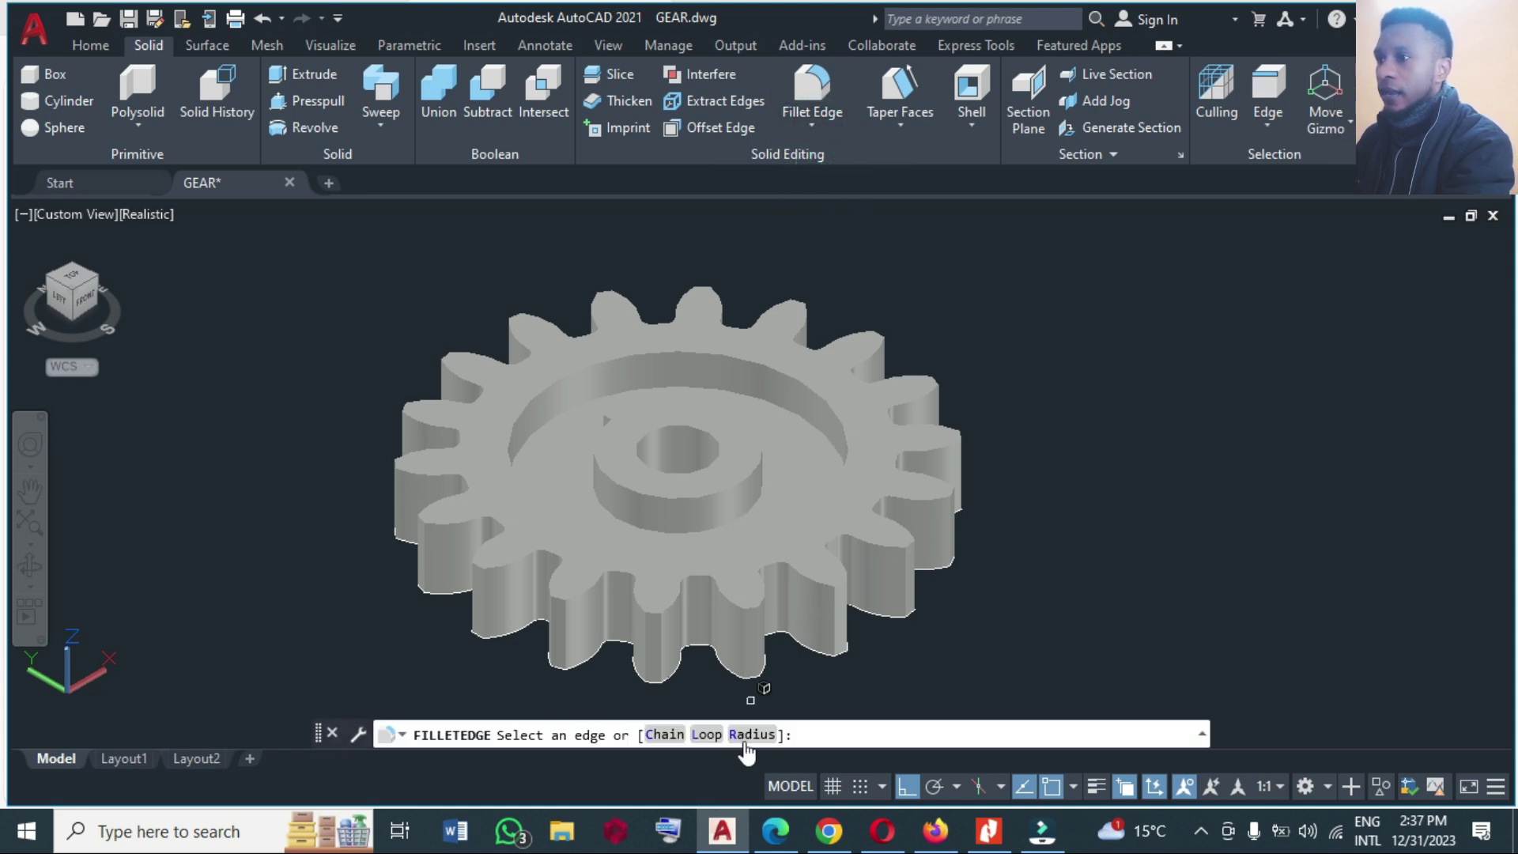
left_click(747, 741)
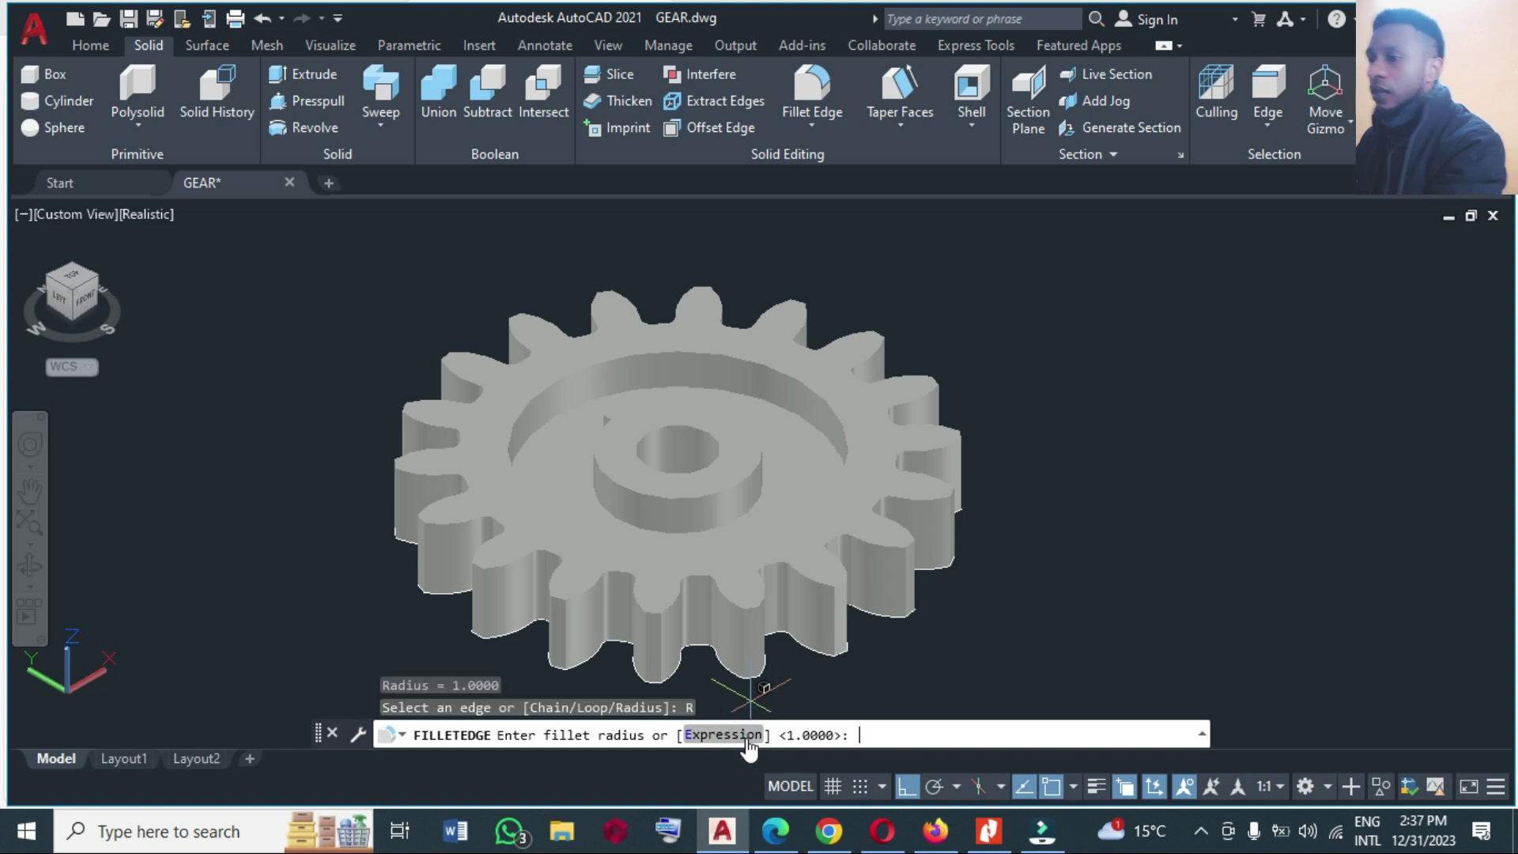
type("o.125")
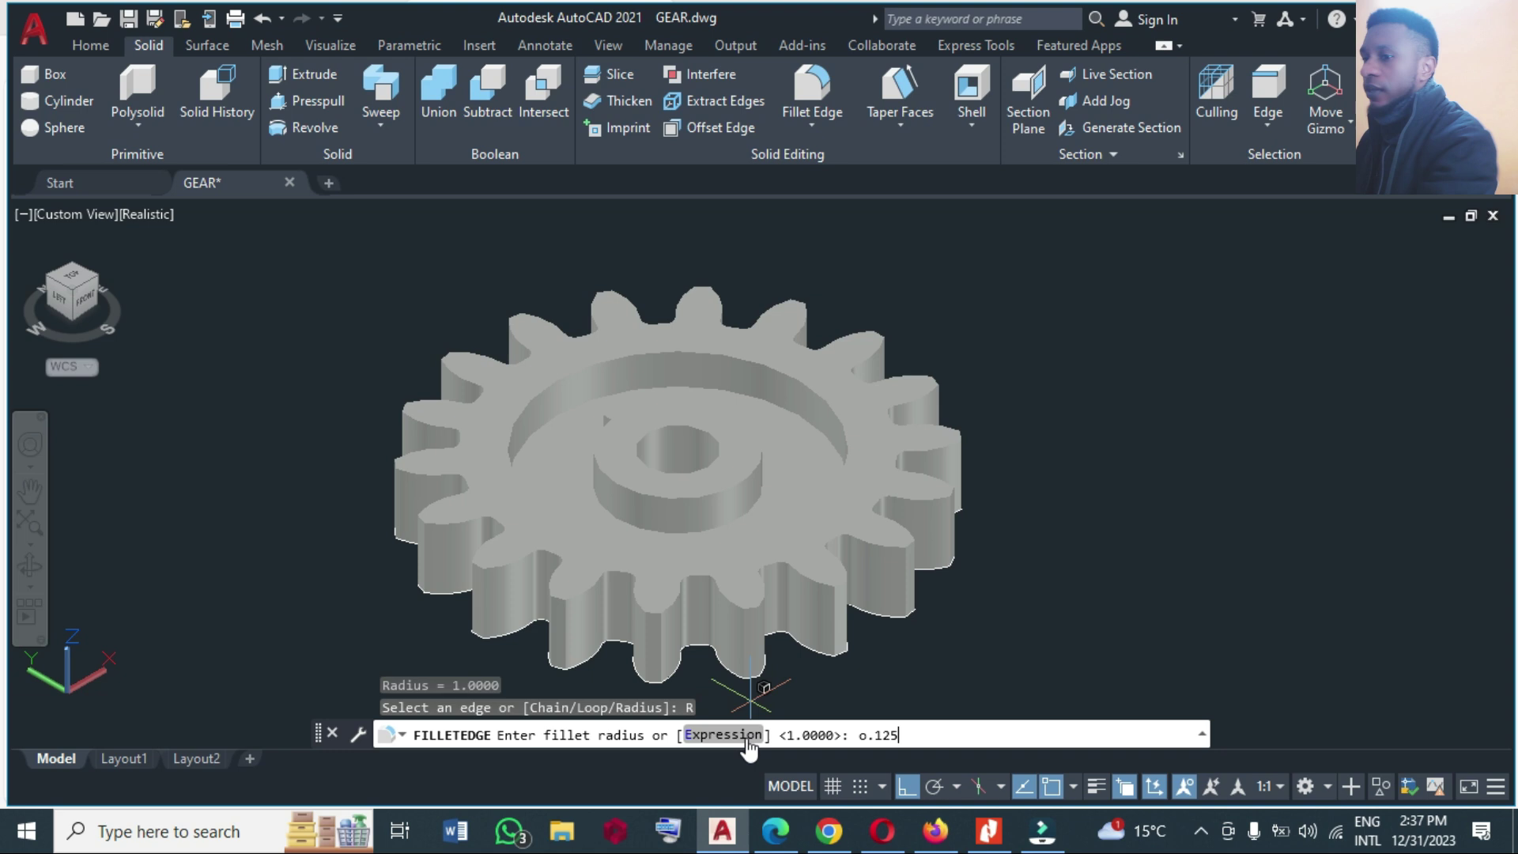
key("BackSpace")
key("BackSpace")
key("BackSpace")
key("BackSpace")
key("BackSpace")
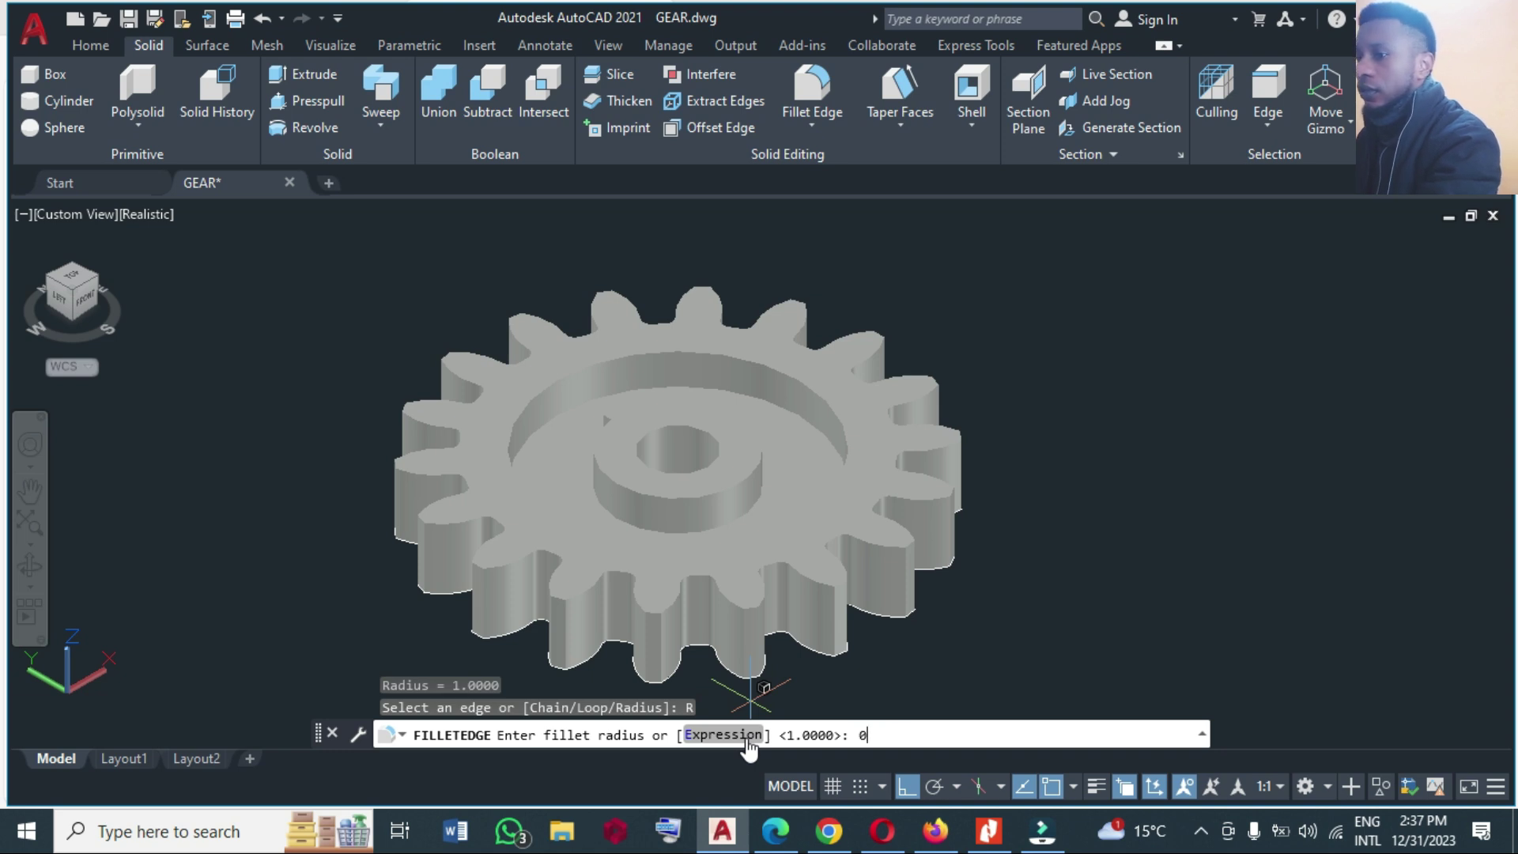
type("0.125")
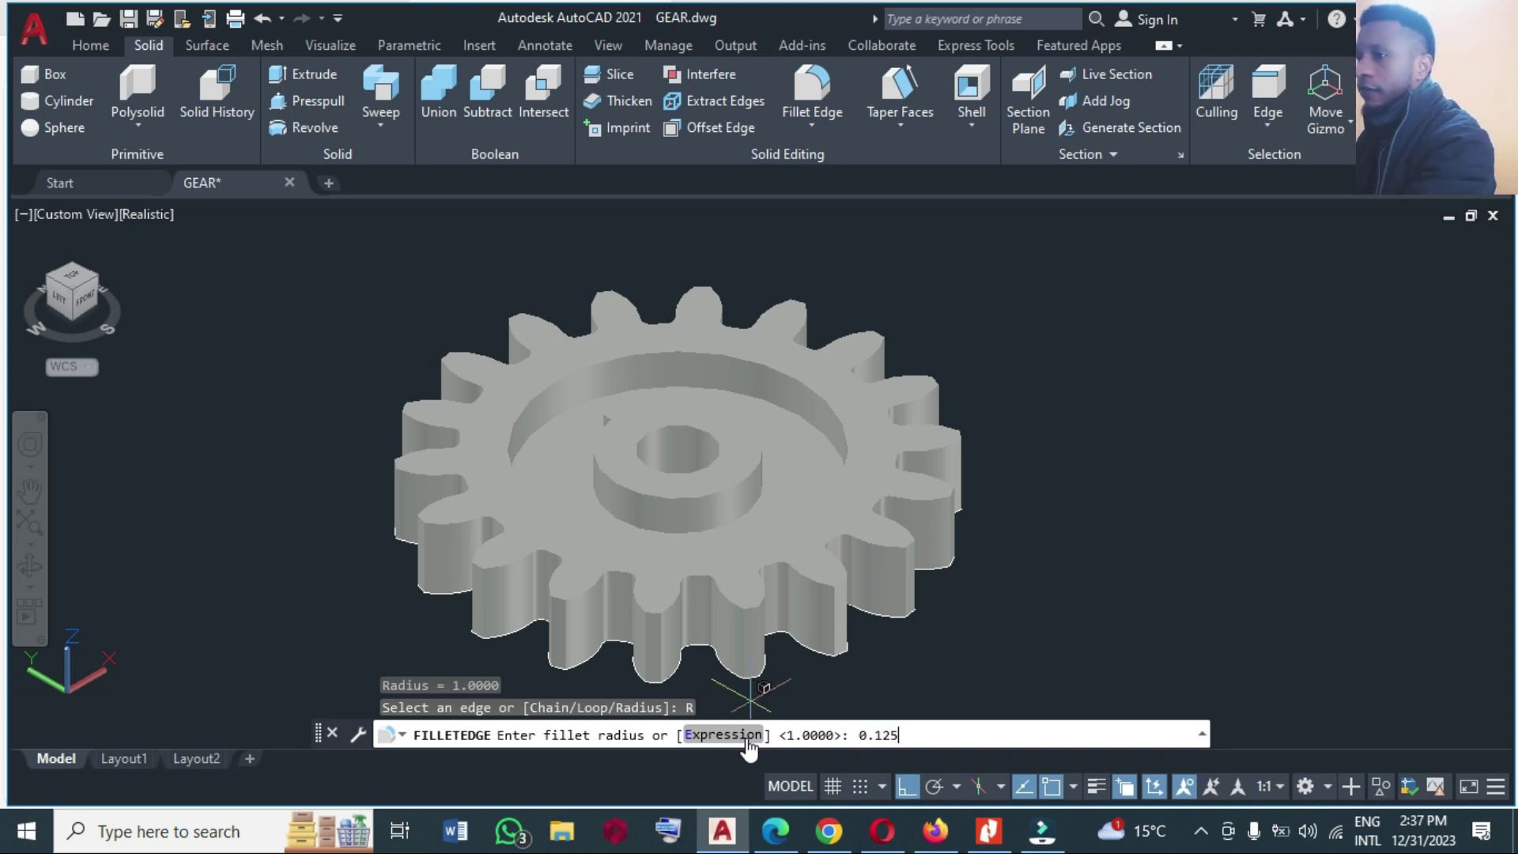
key("Return")
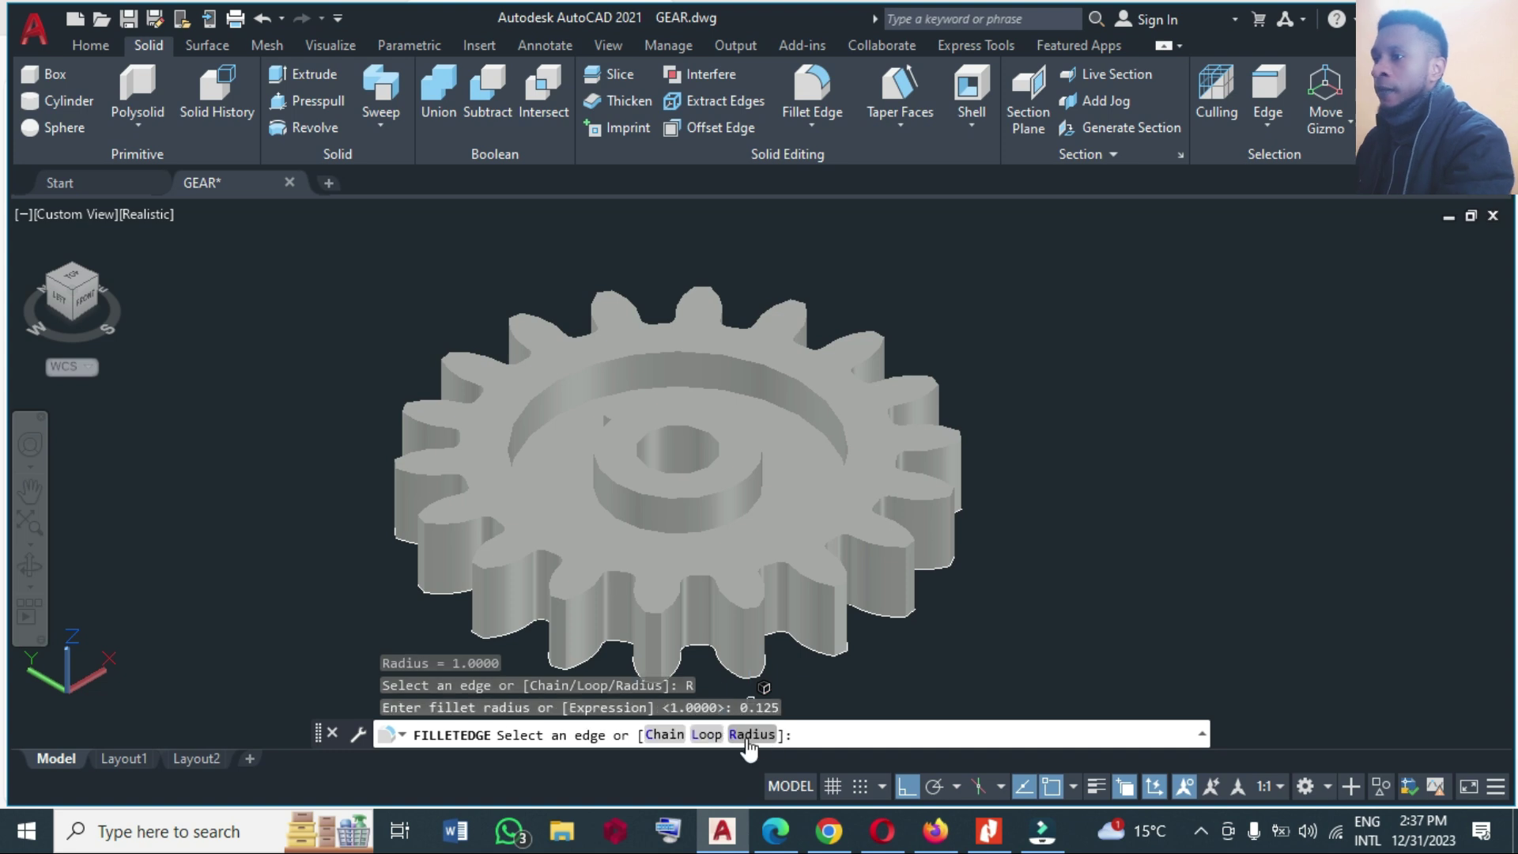
left_click(525, 446)
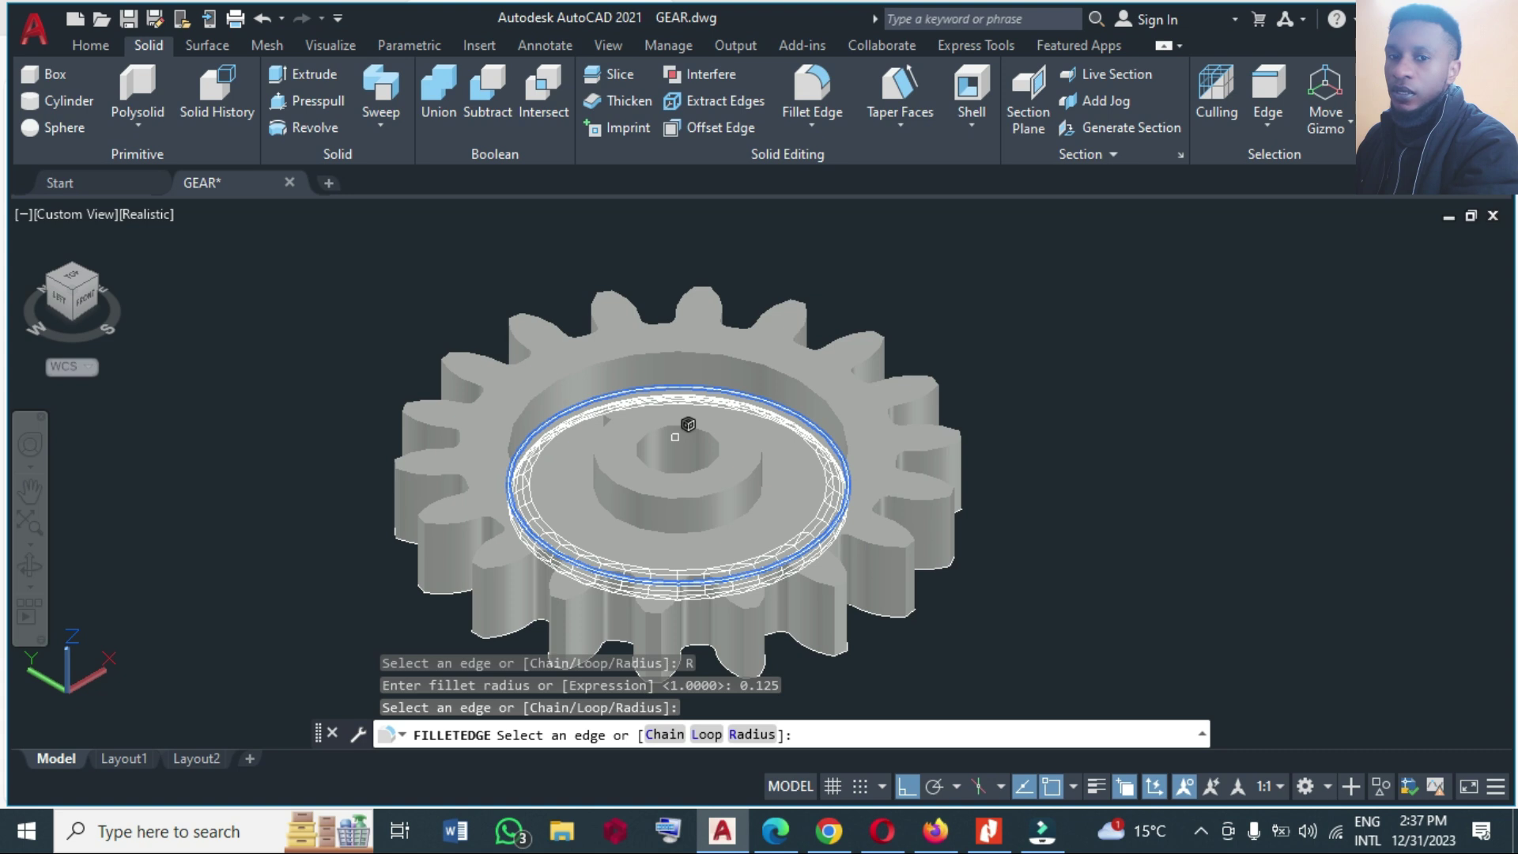
key("Return")
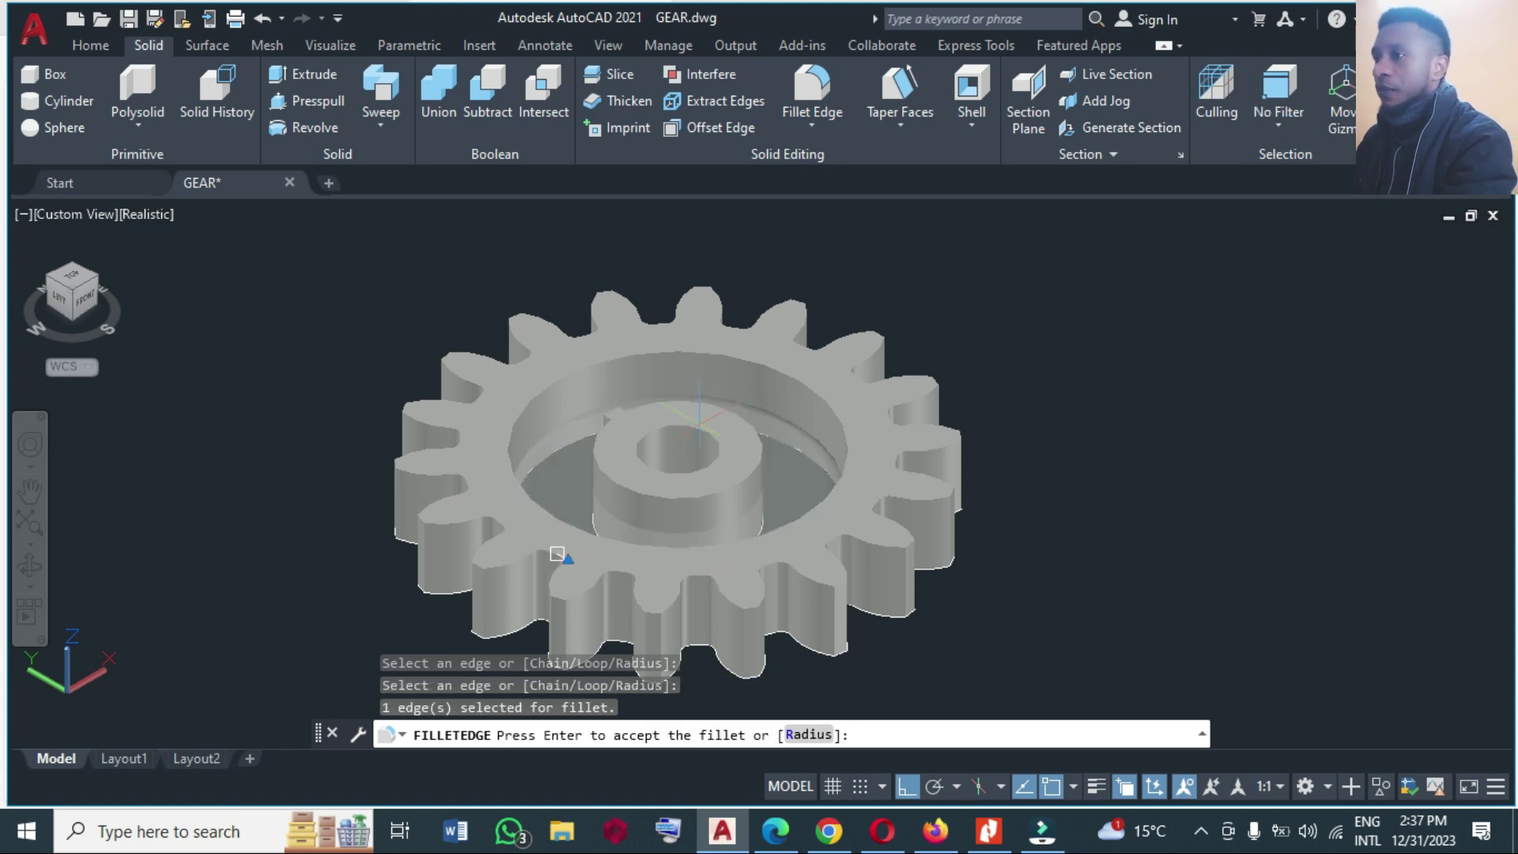
key("ctrl+z")
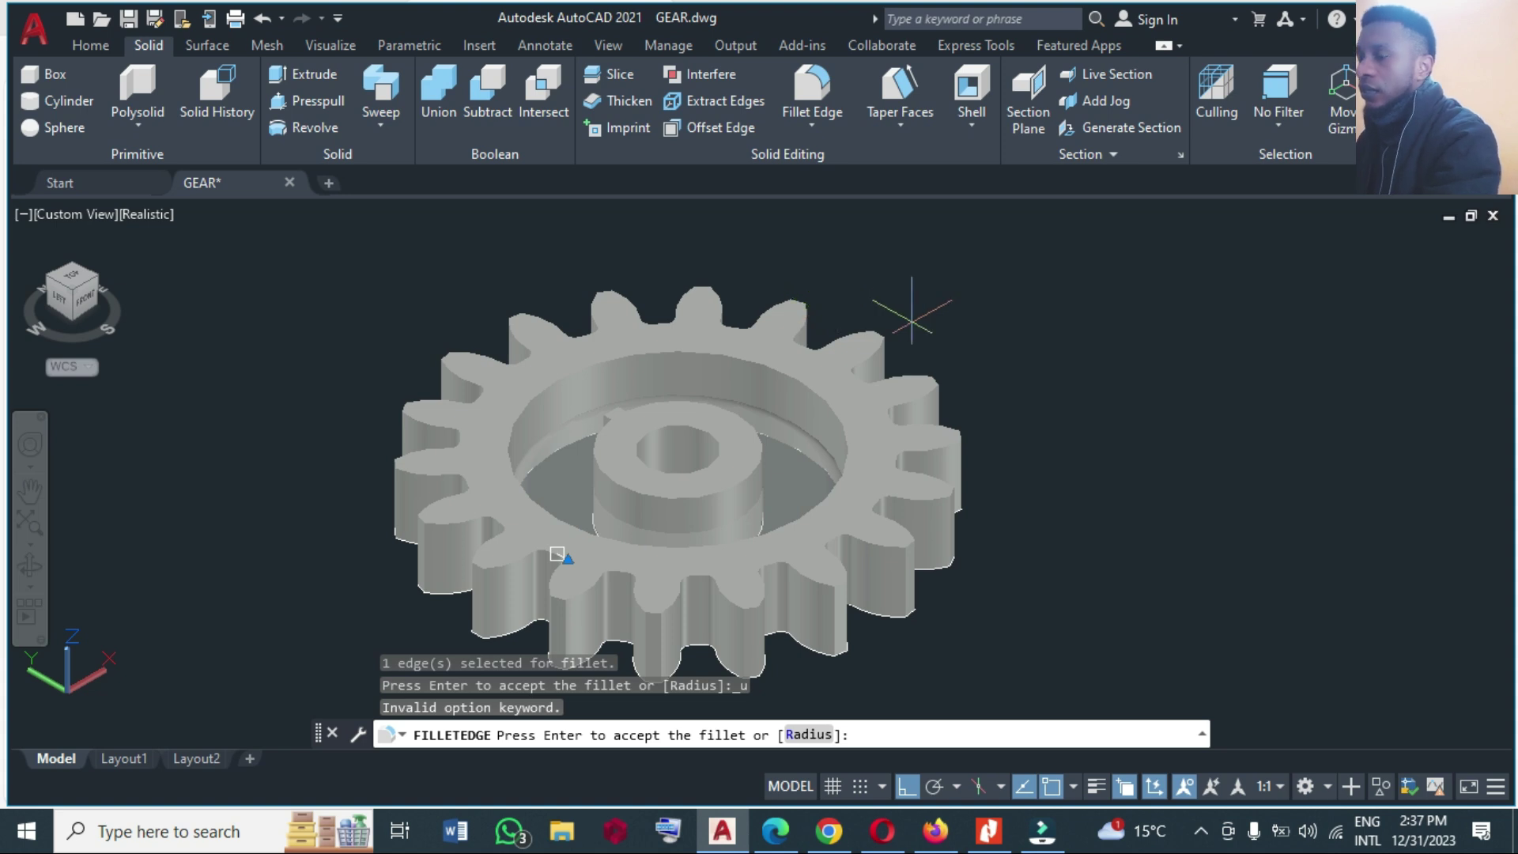
key("Escape")
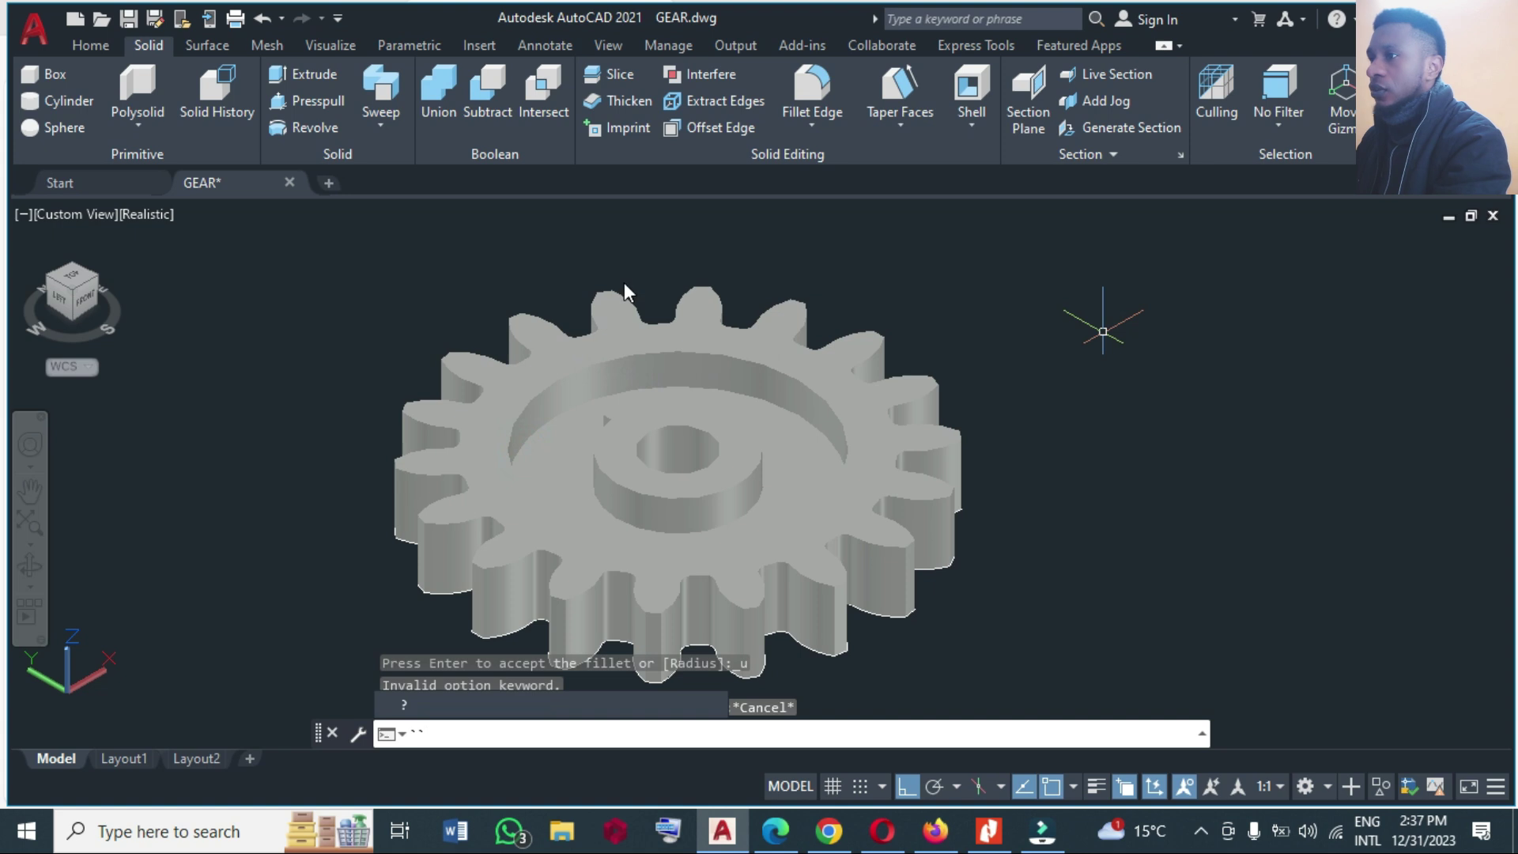
Union all 115 gear solids, window-selected, into one solid.
left_click(100, 41)
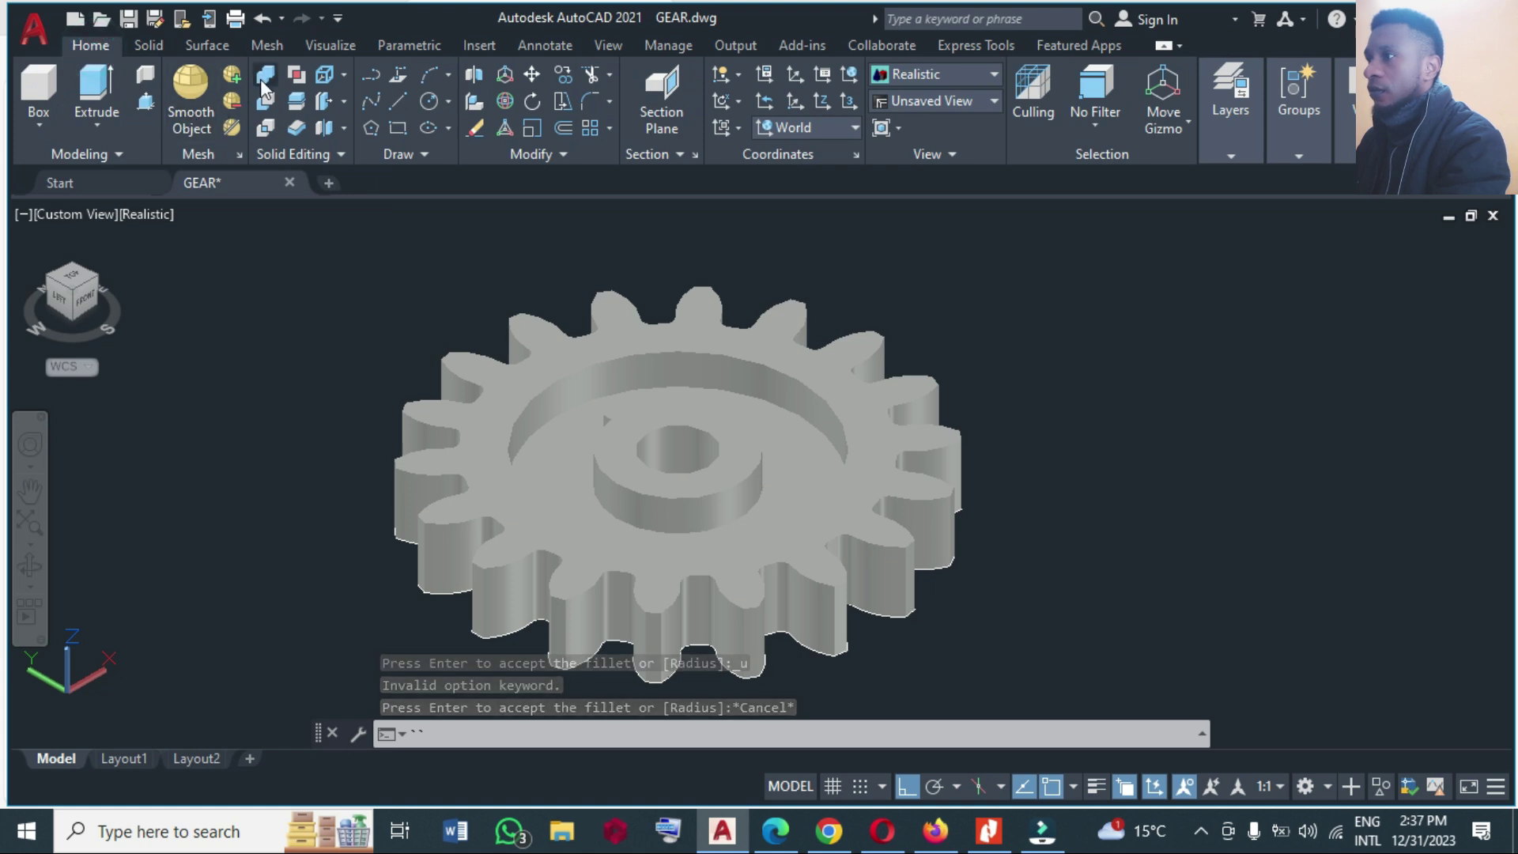
left_click(264, 76)
left_click(327, 238)
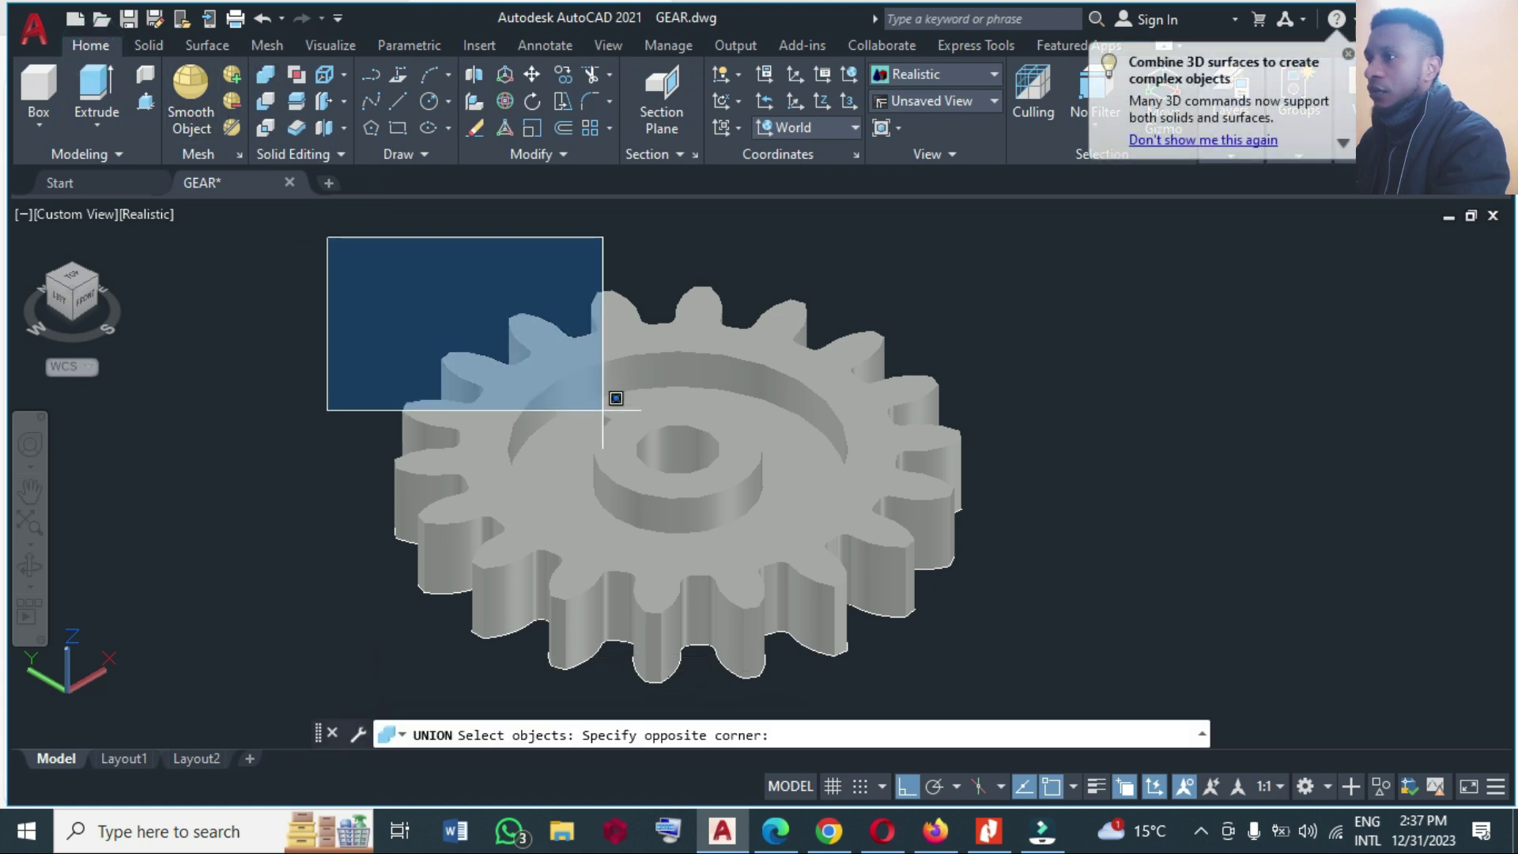
left_click(1033, 699)
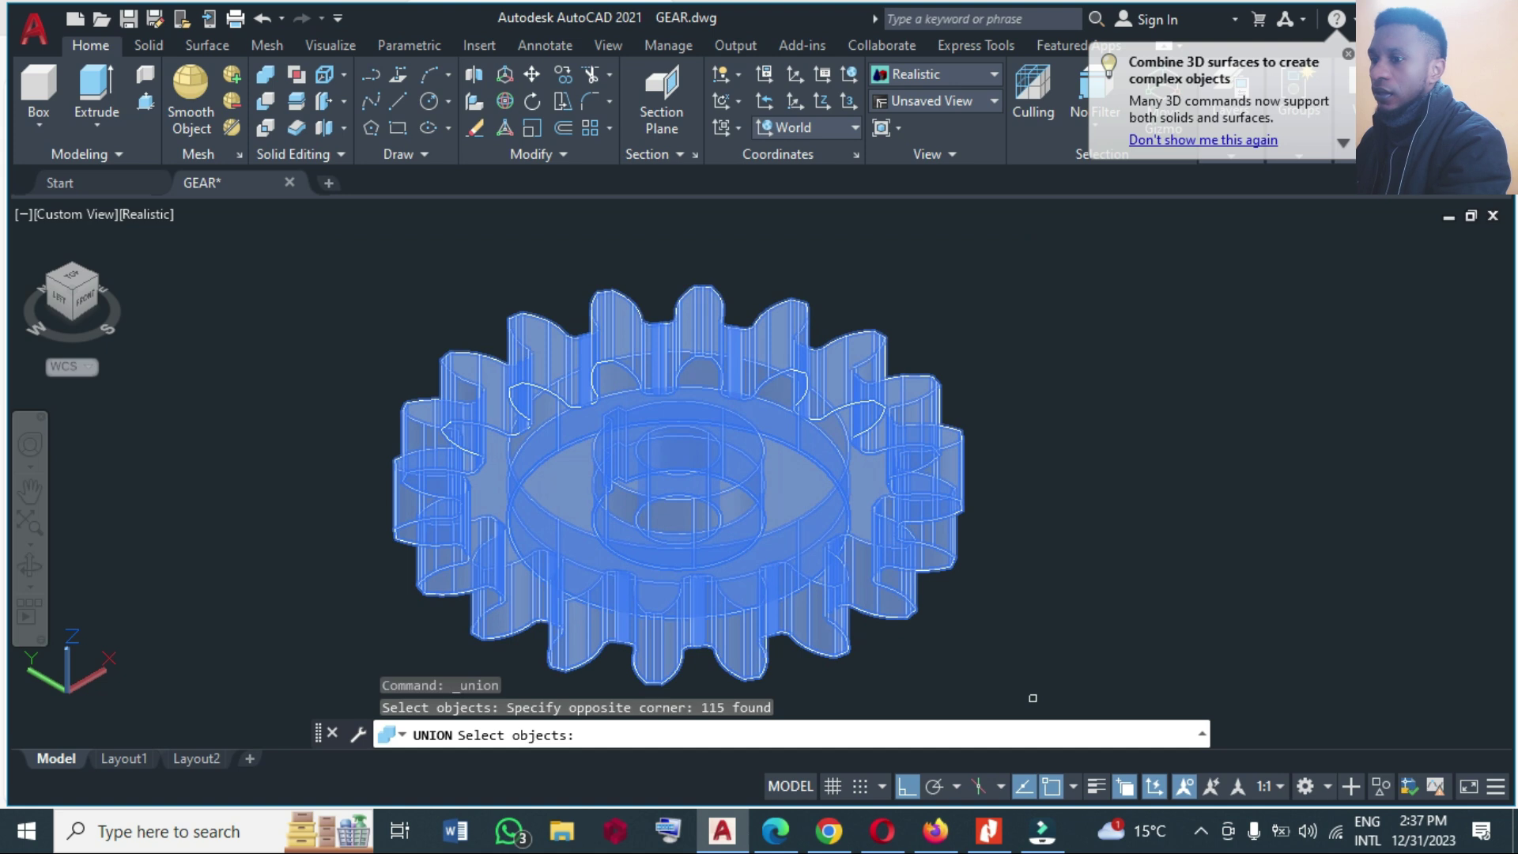
key("Return")
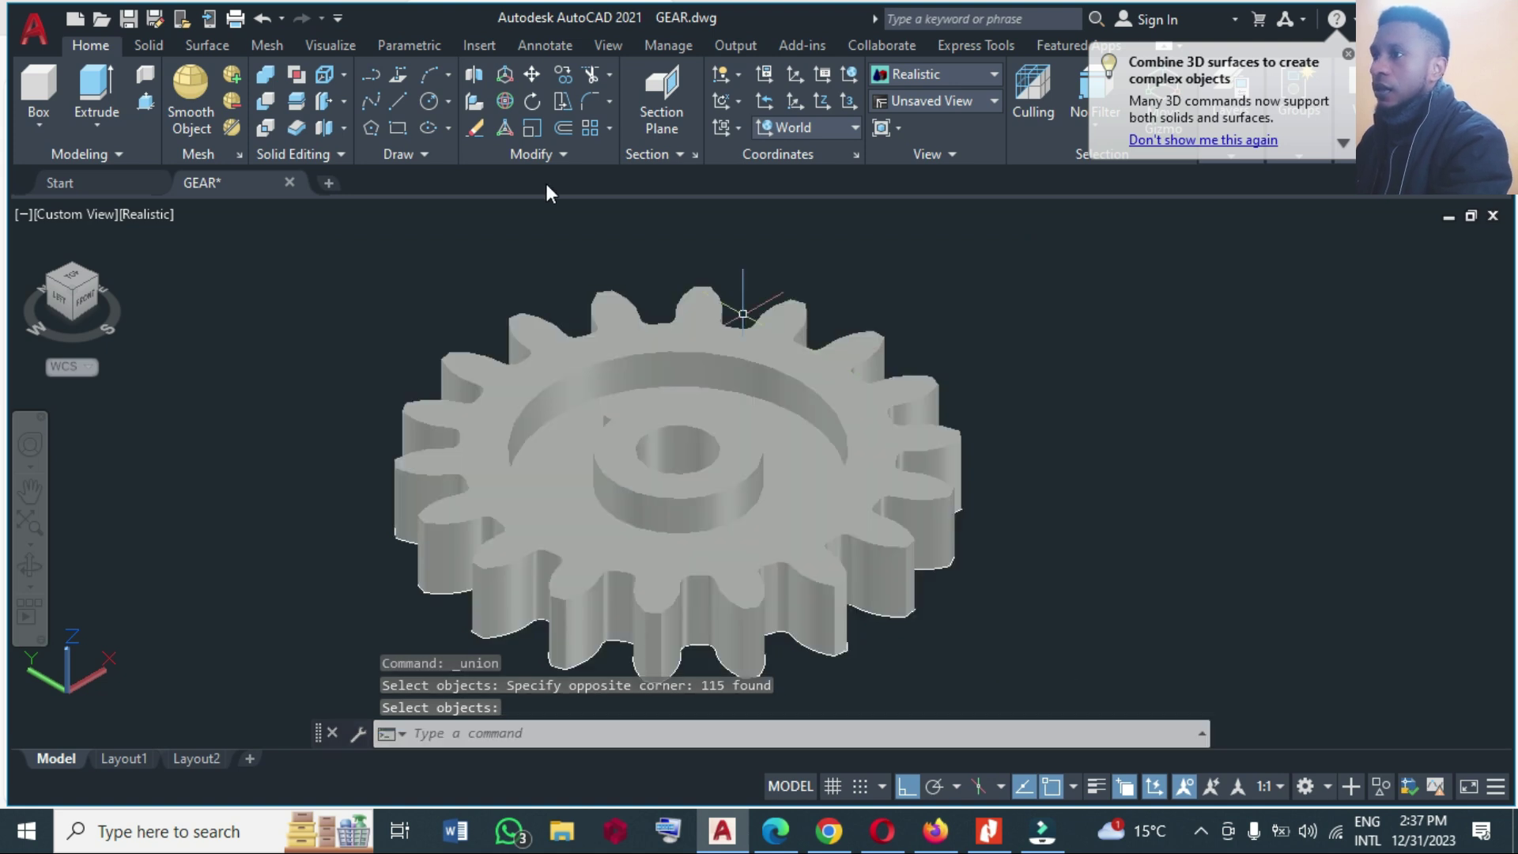
Start Fillet Edge and set the fillet radius to 0.125.
left_click(148, 45)
left_click(814, 121)
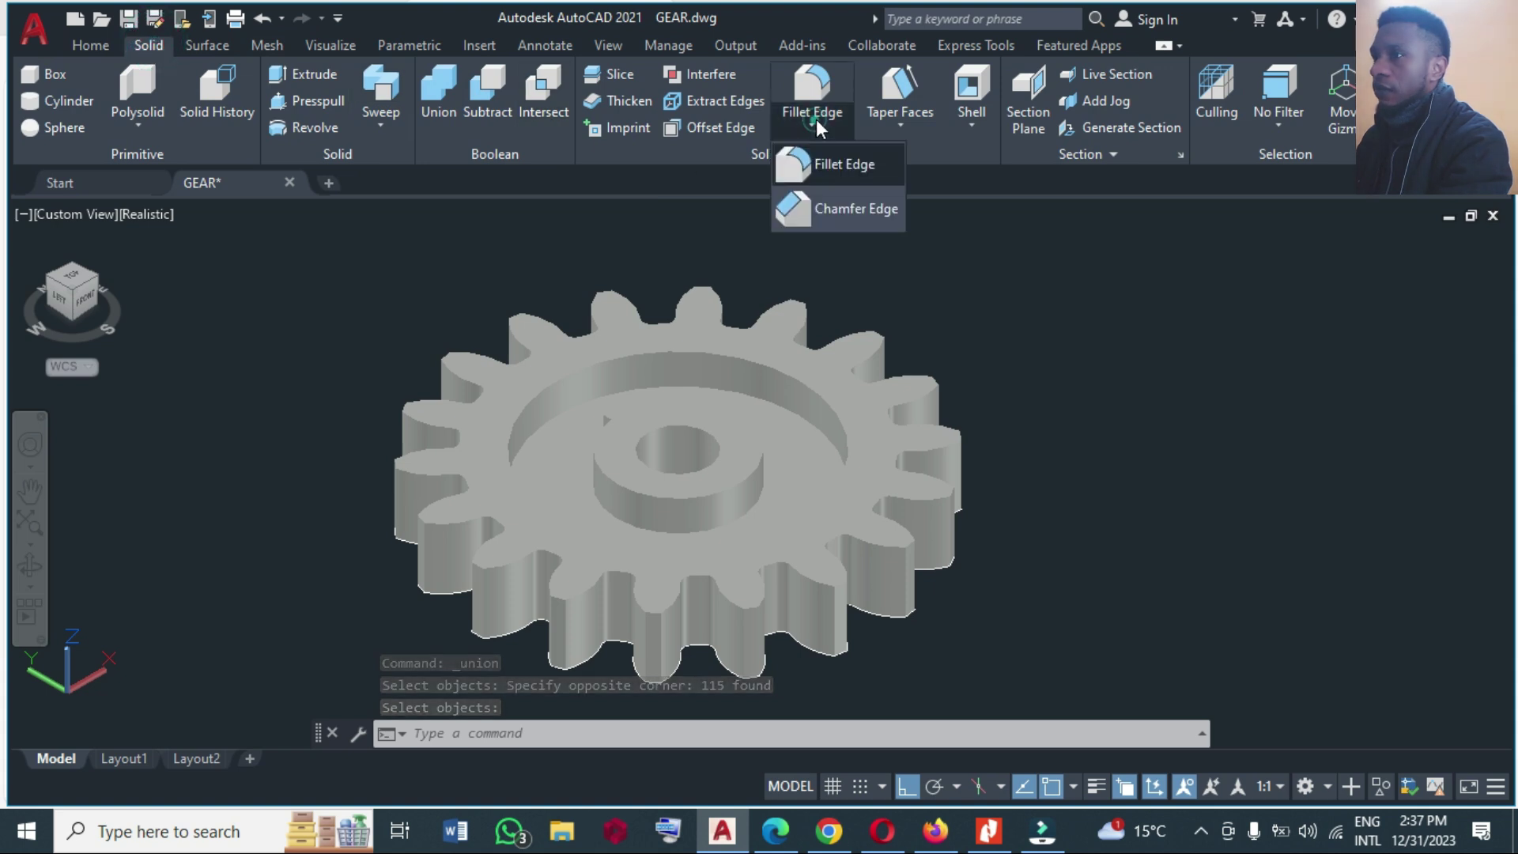
left_click(823, 162)
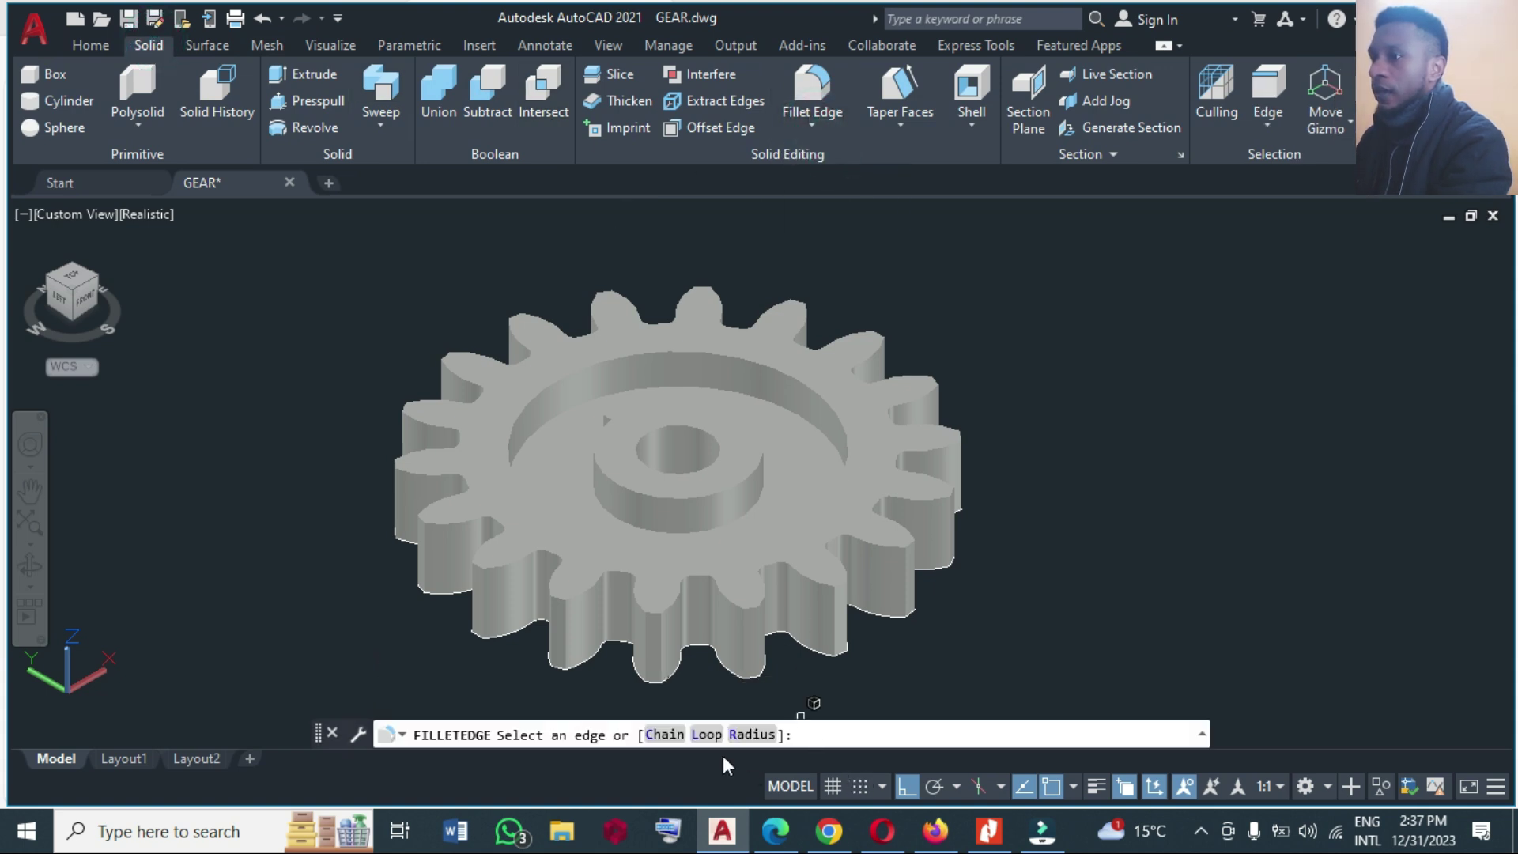
left_click(765, 736)
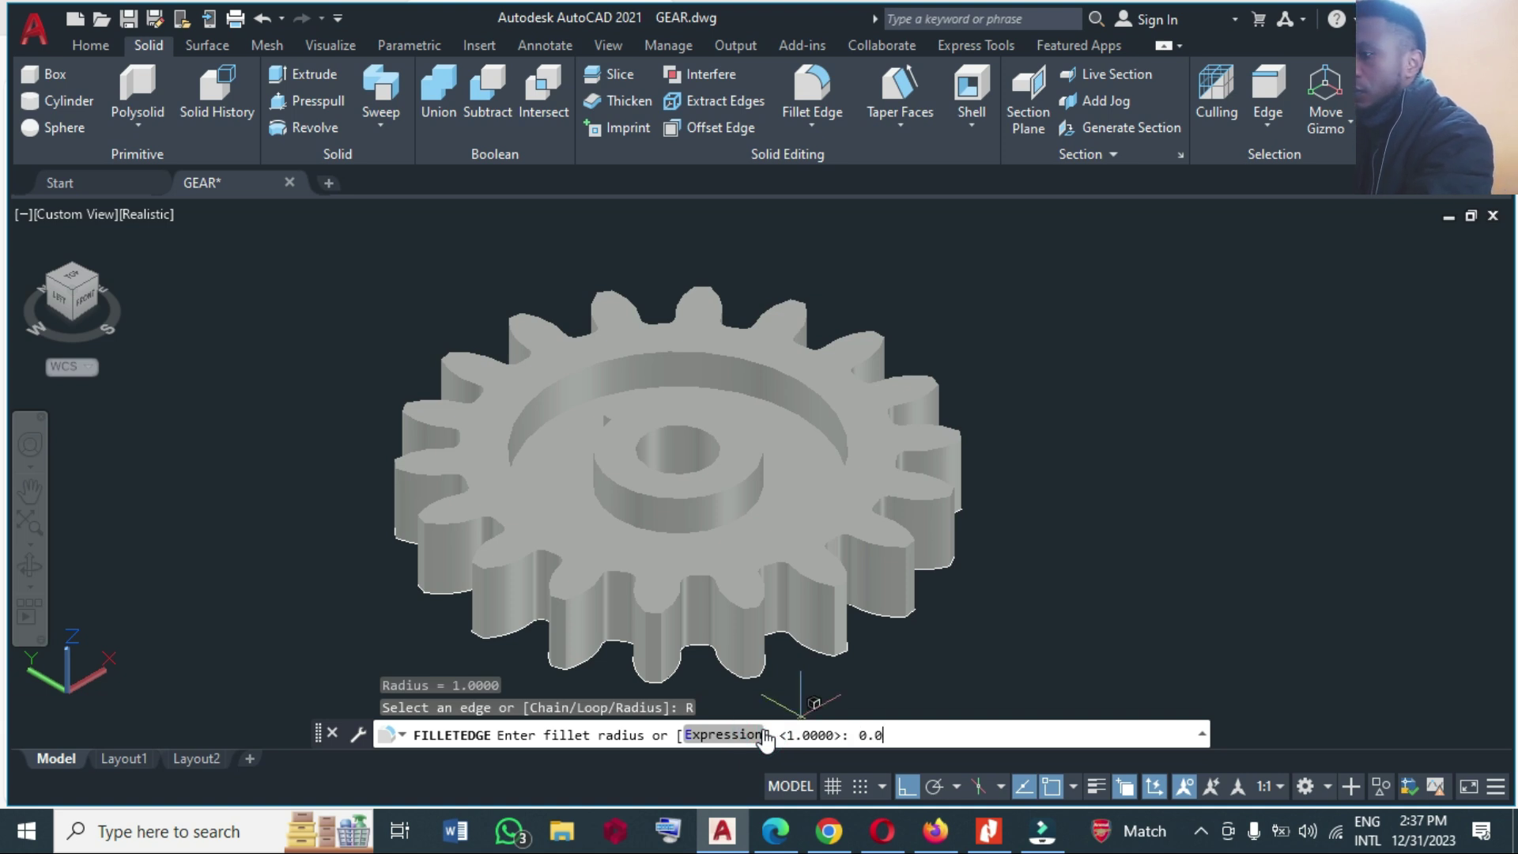
type("0.0")
key("BackSpace")
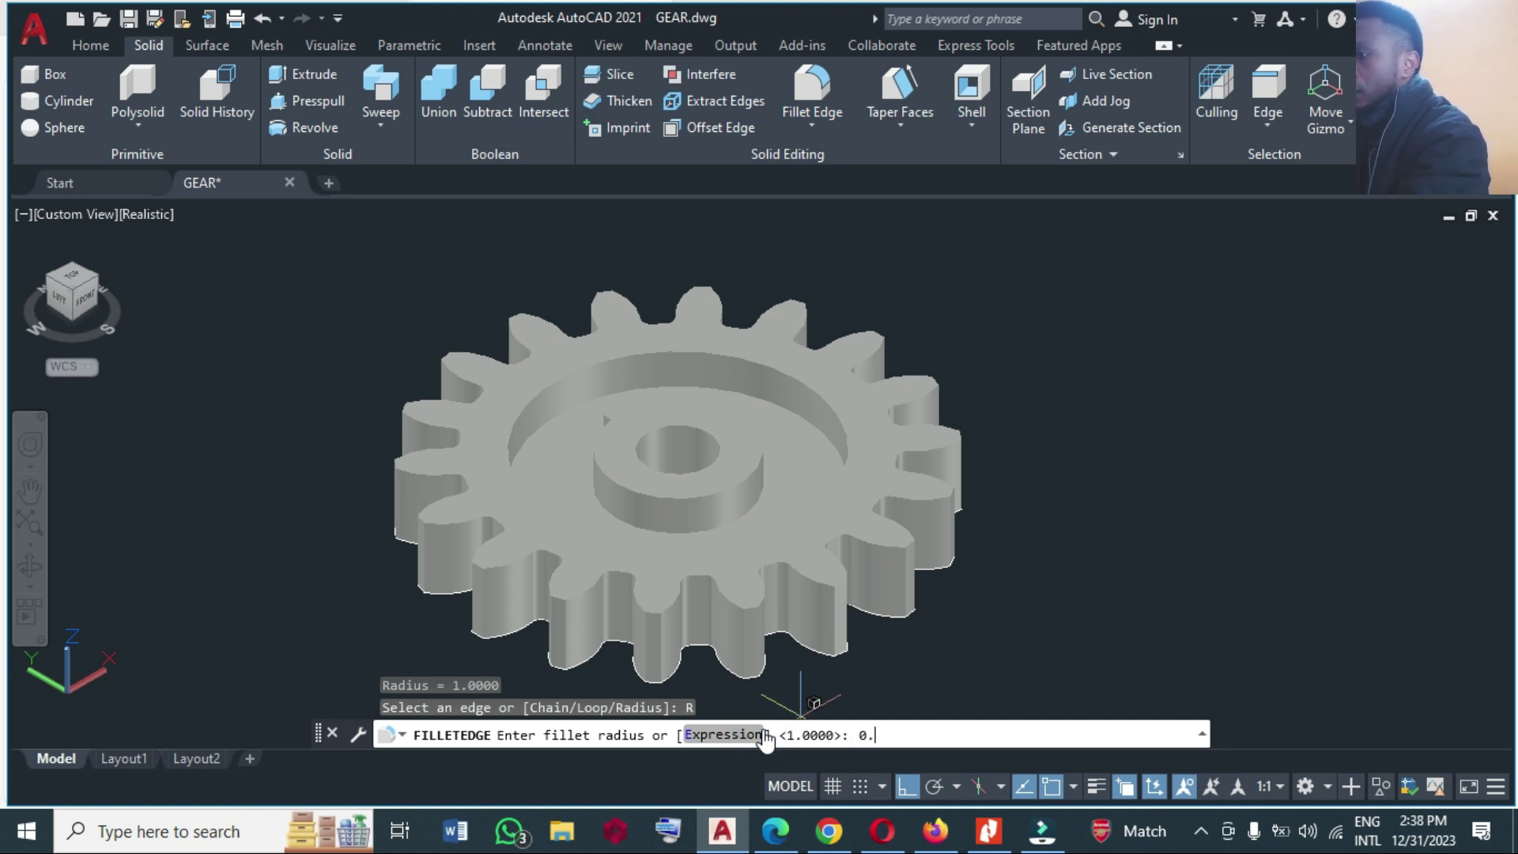
type("125")
key("Return")
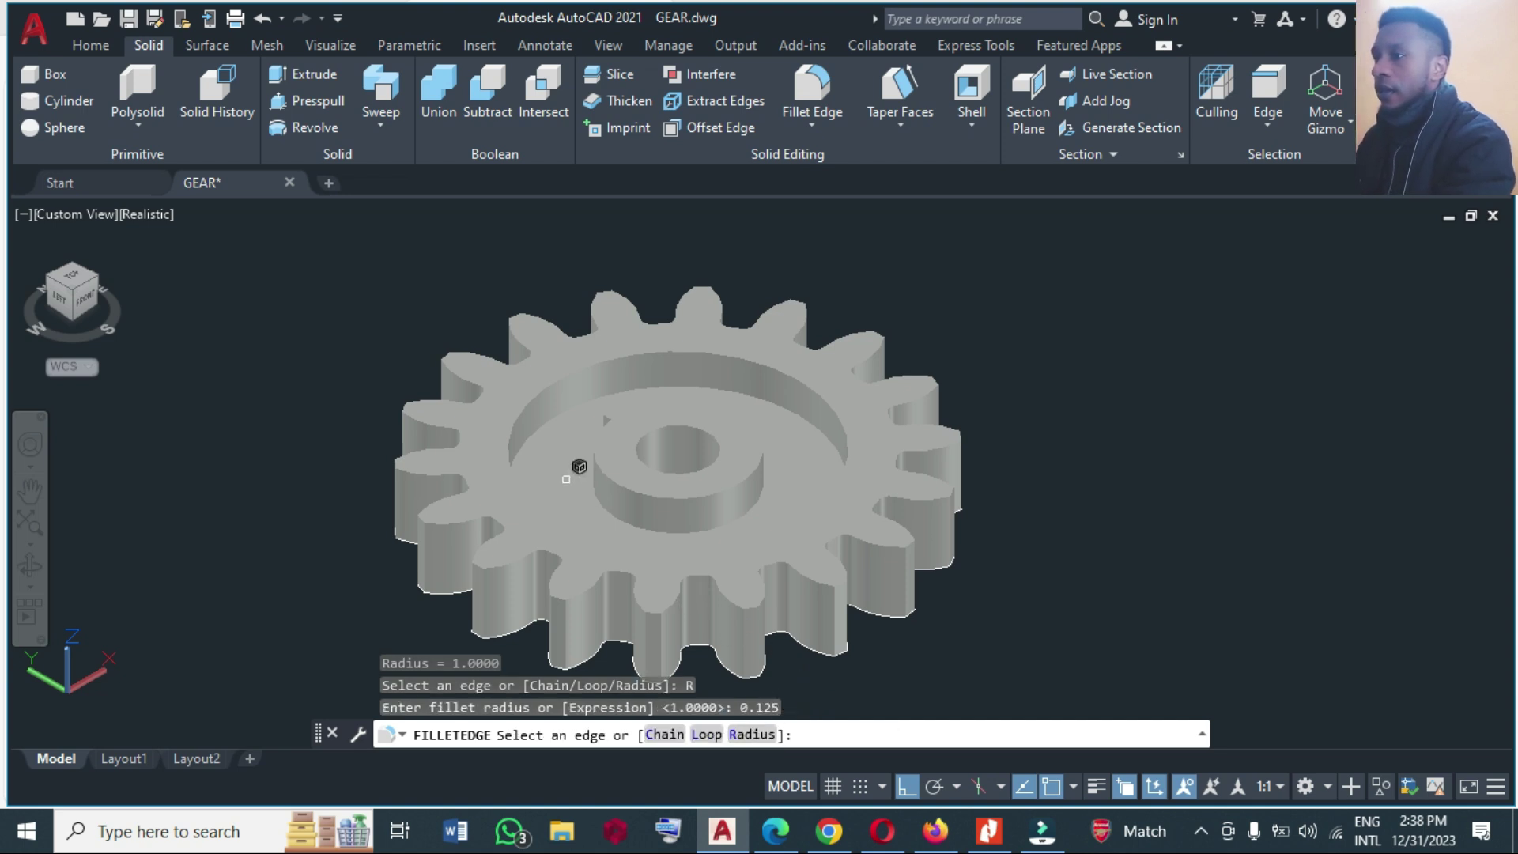
Fillet the recess's outer rim and the hub's base edge, then zoom out.
left_click(531, 438)
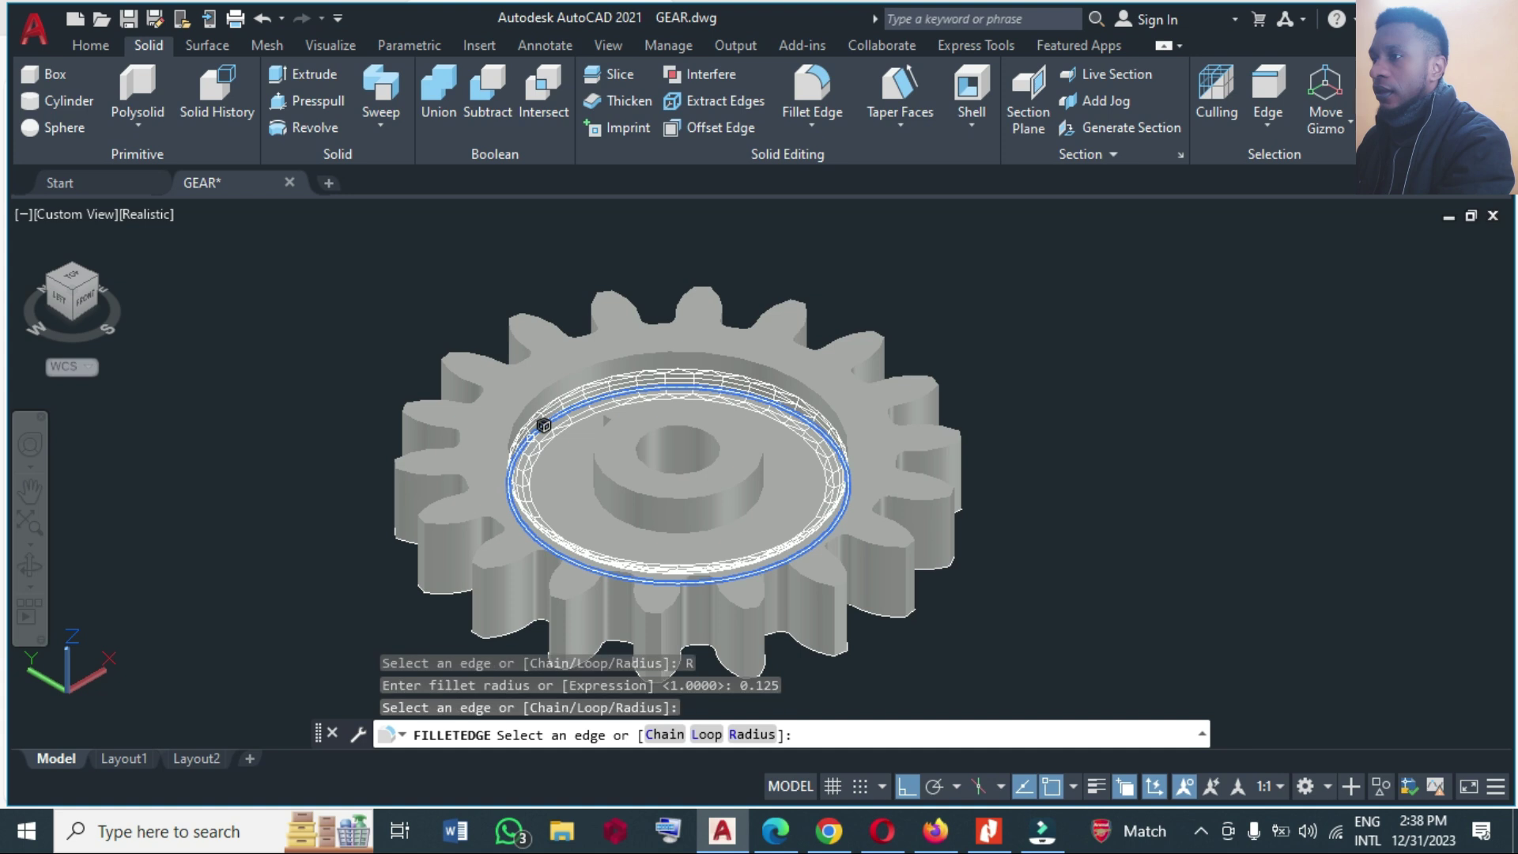
left_click(614, 514)
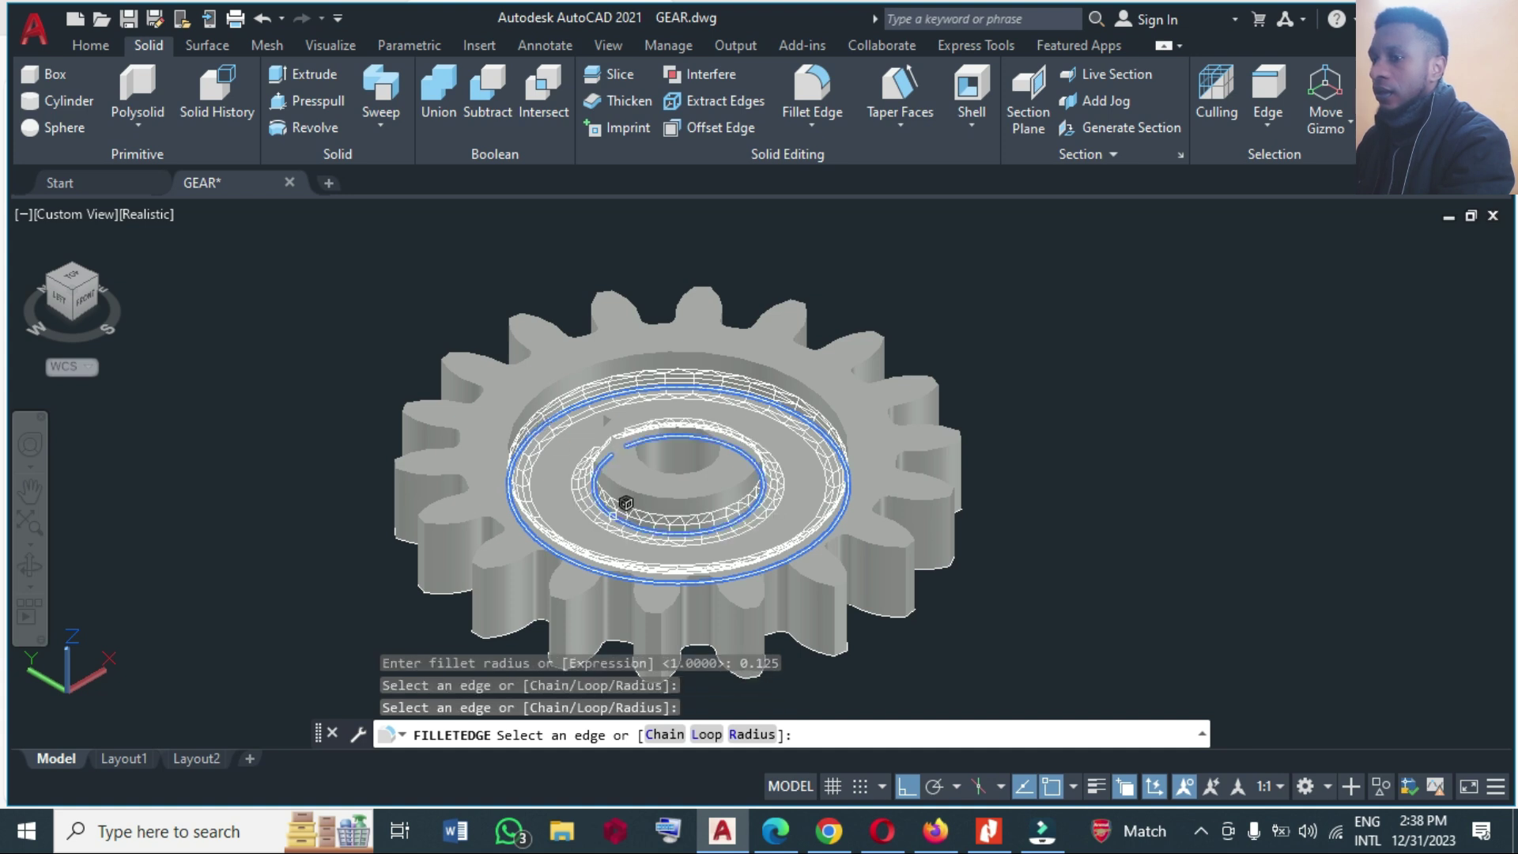
key("Return")
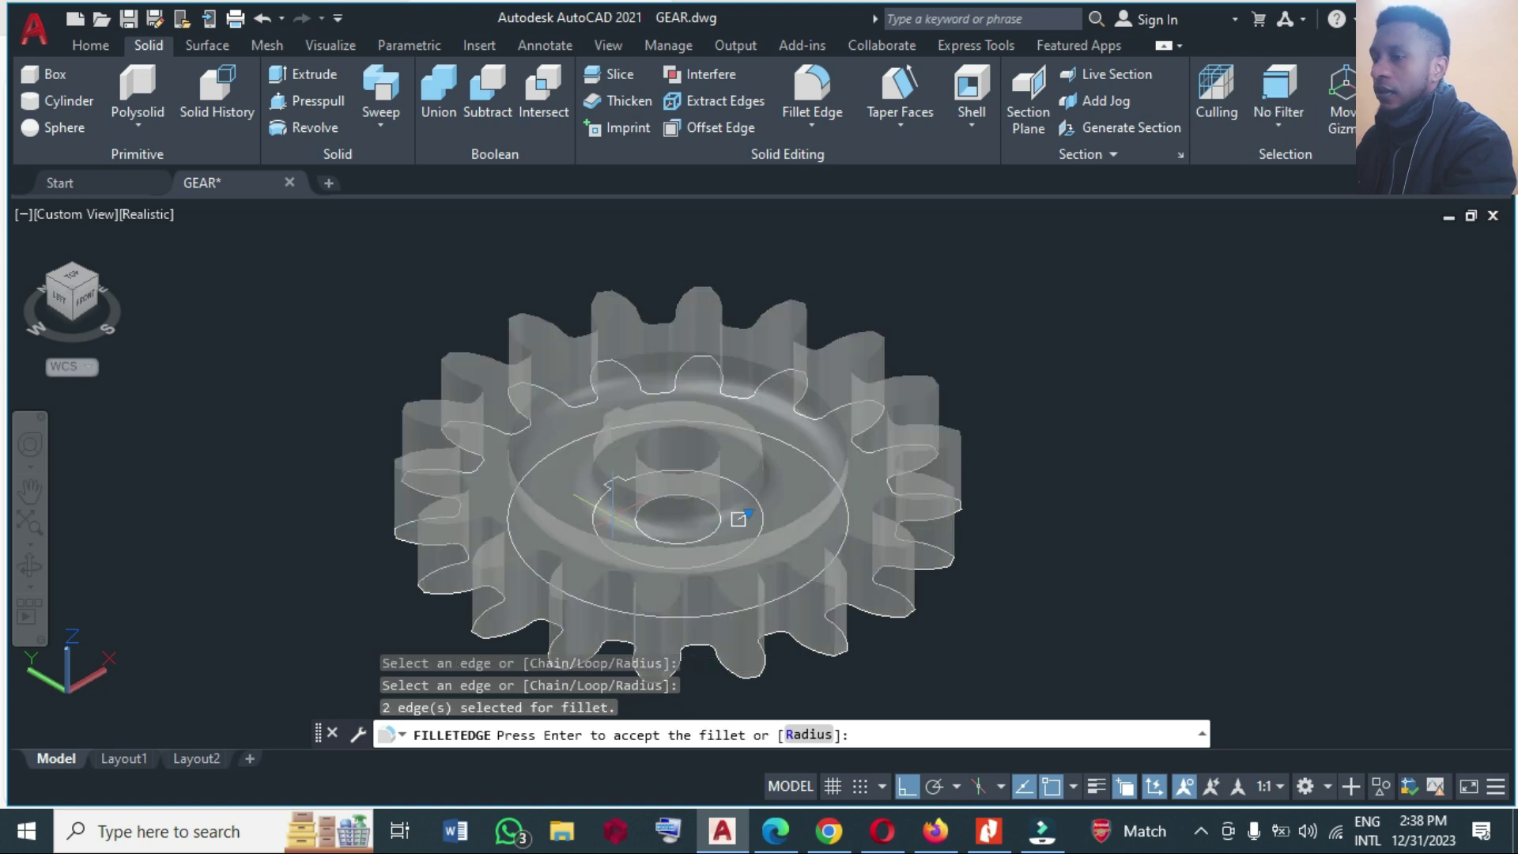
key("Return")
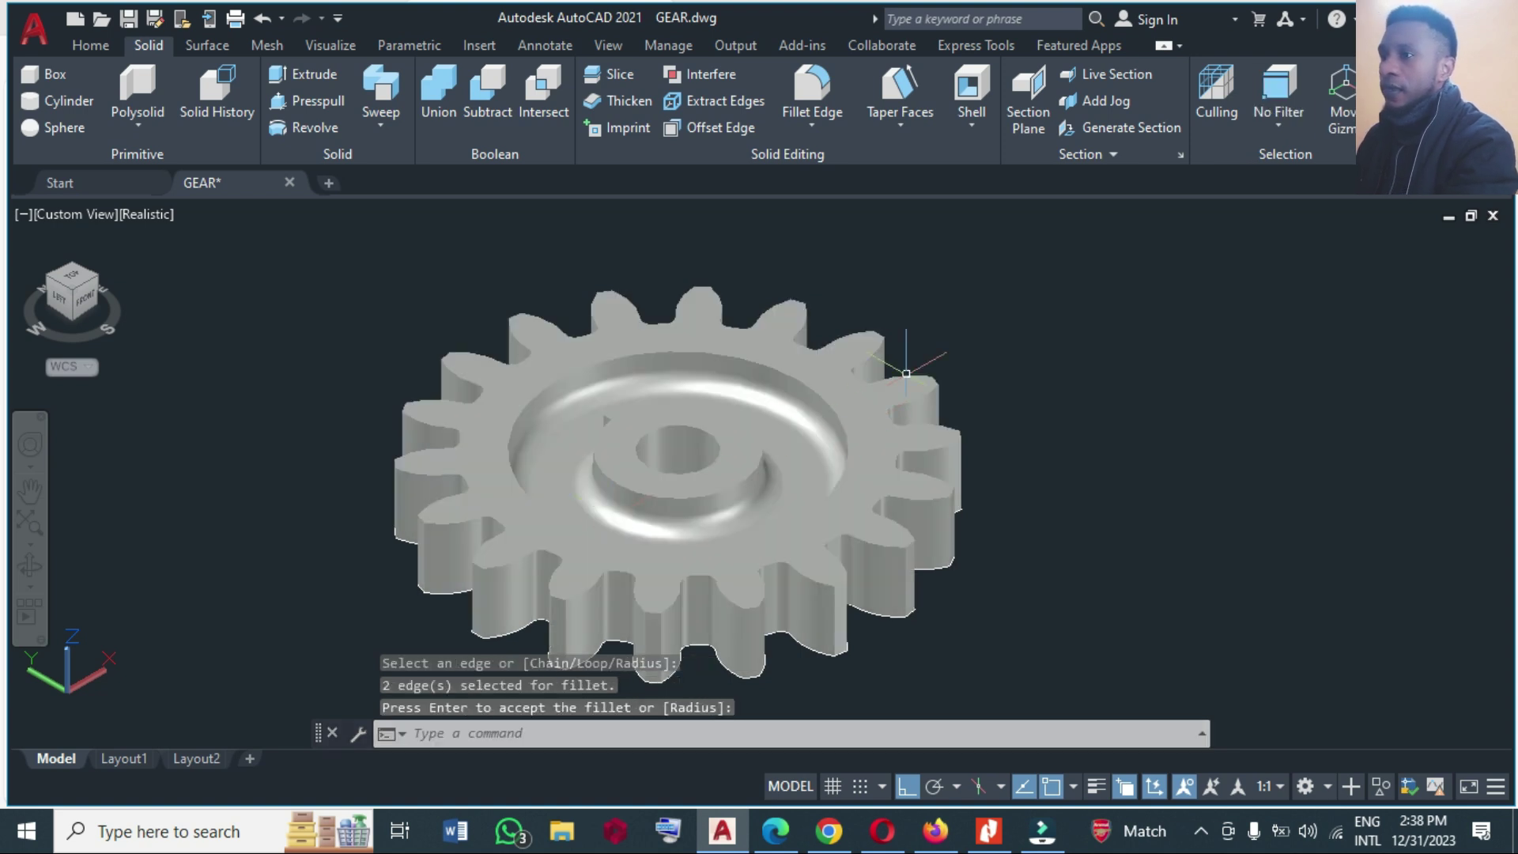
scroll(908, 329, "down", 2)
scroll(834, 406, "down", 1)
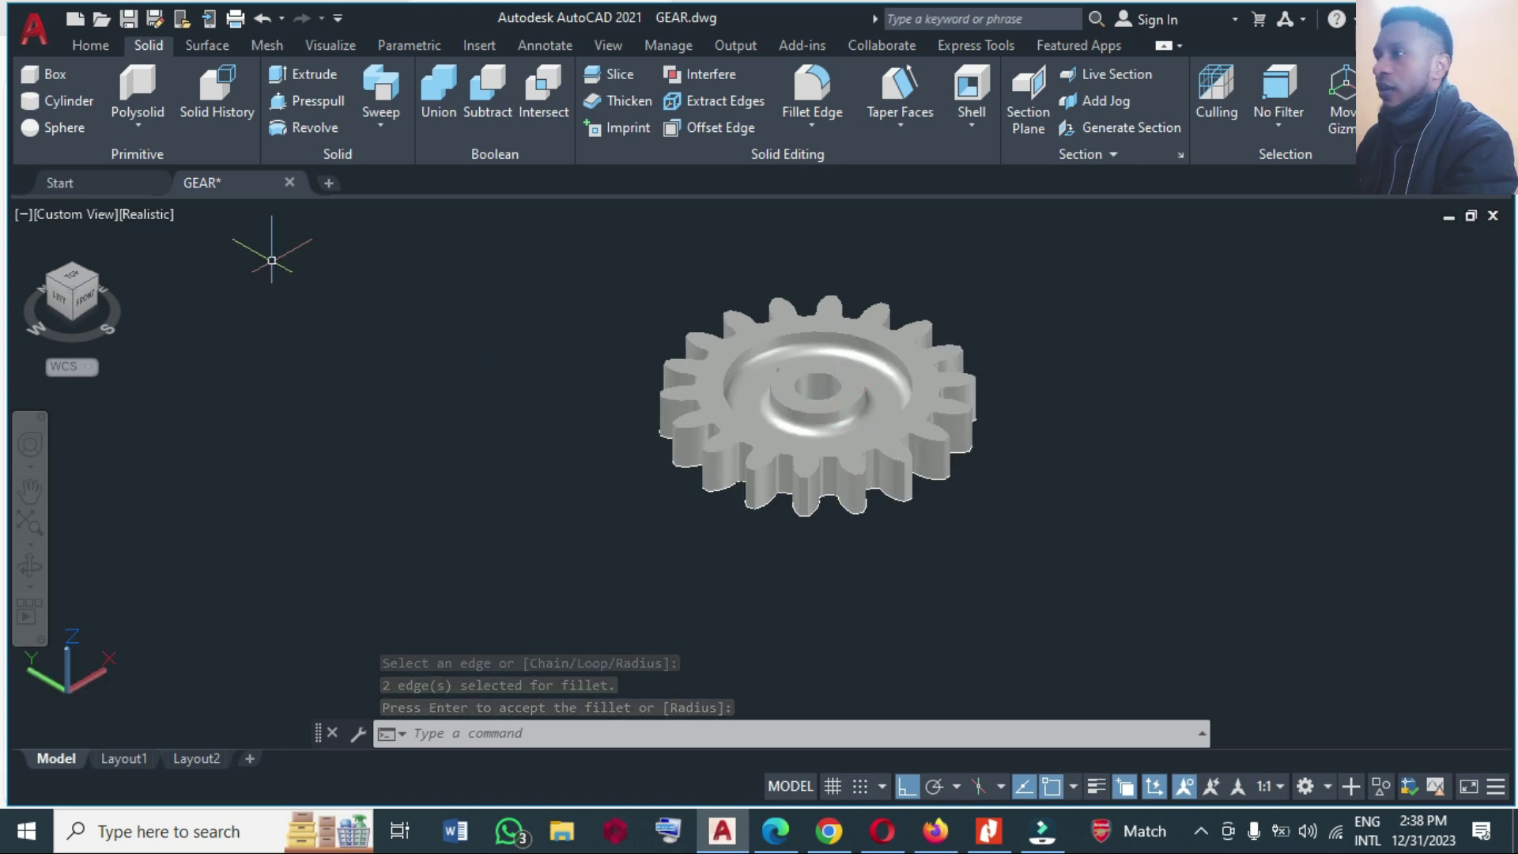
Start the MIRROR command with the MI alias, then browse the Surface and Home tabs.
type("mi")
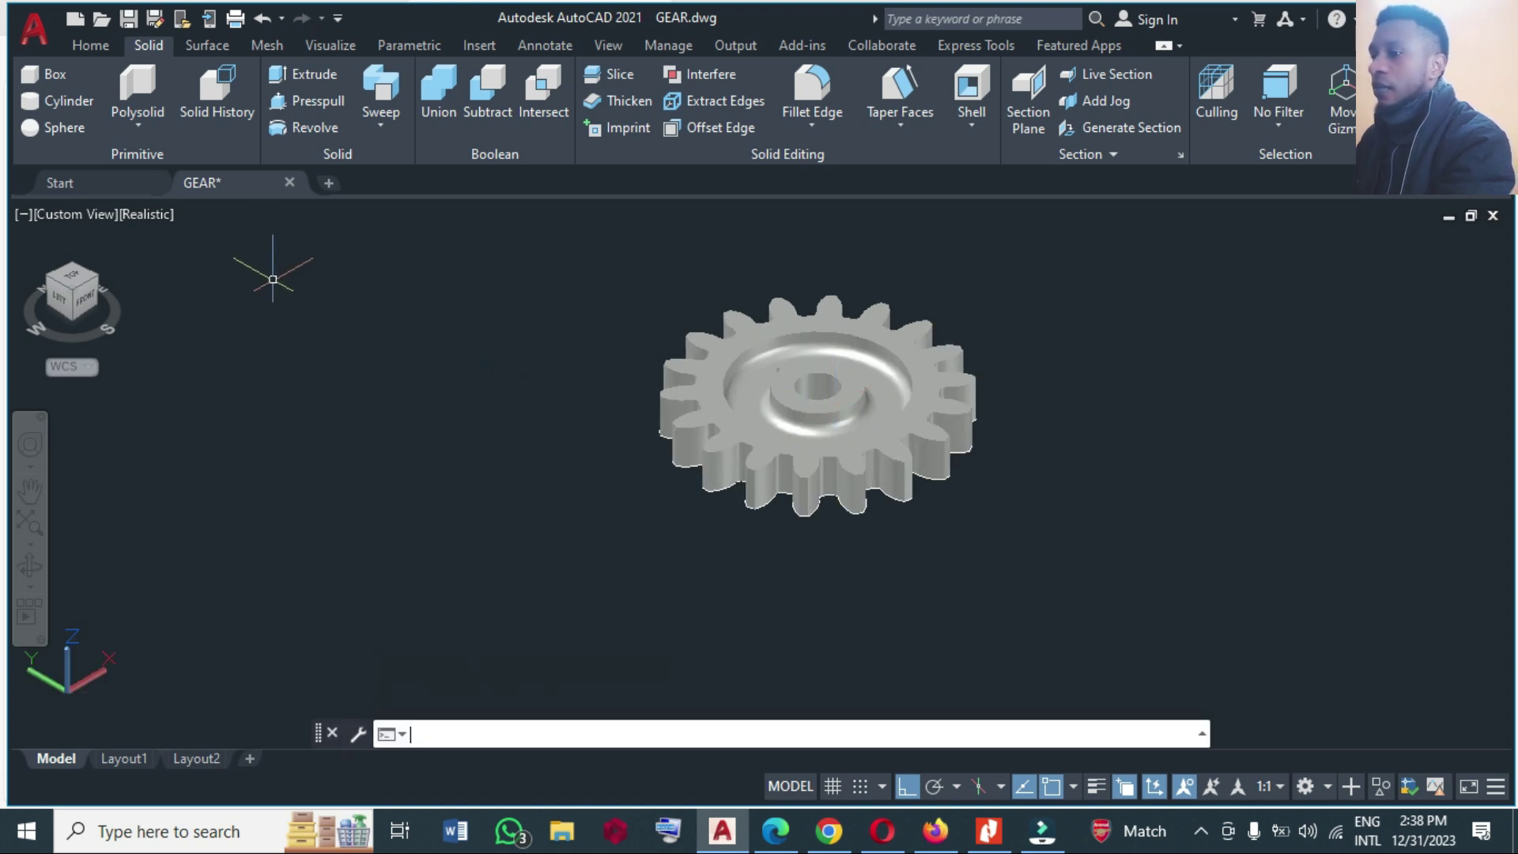
key("Return")
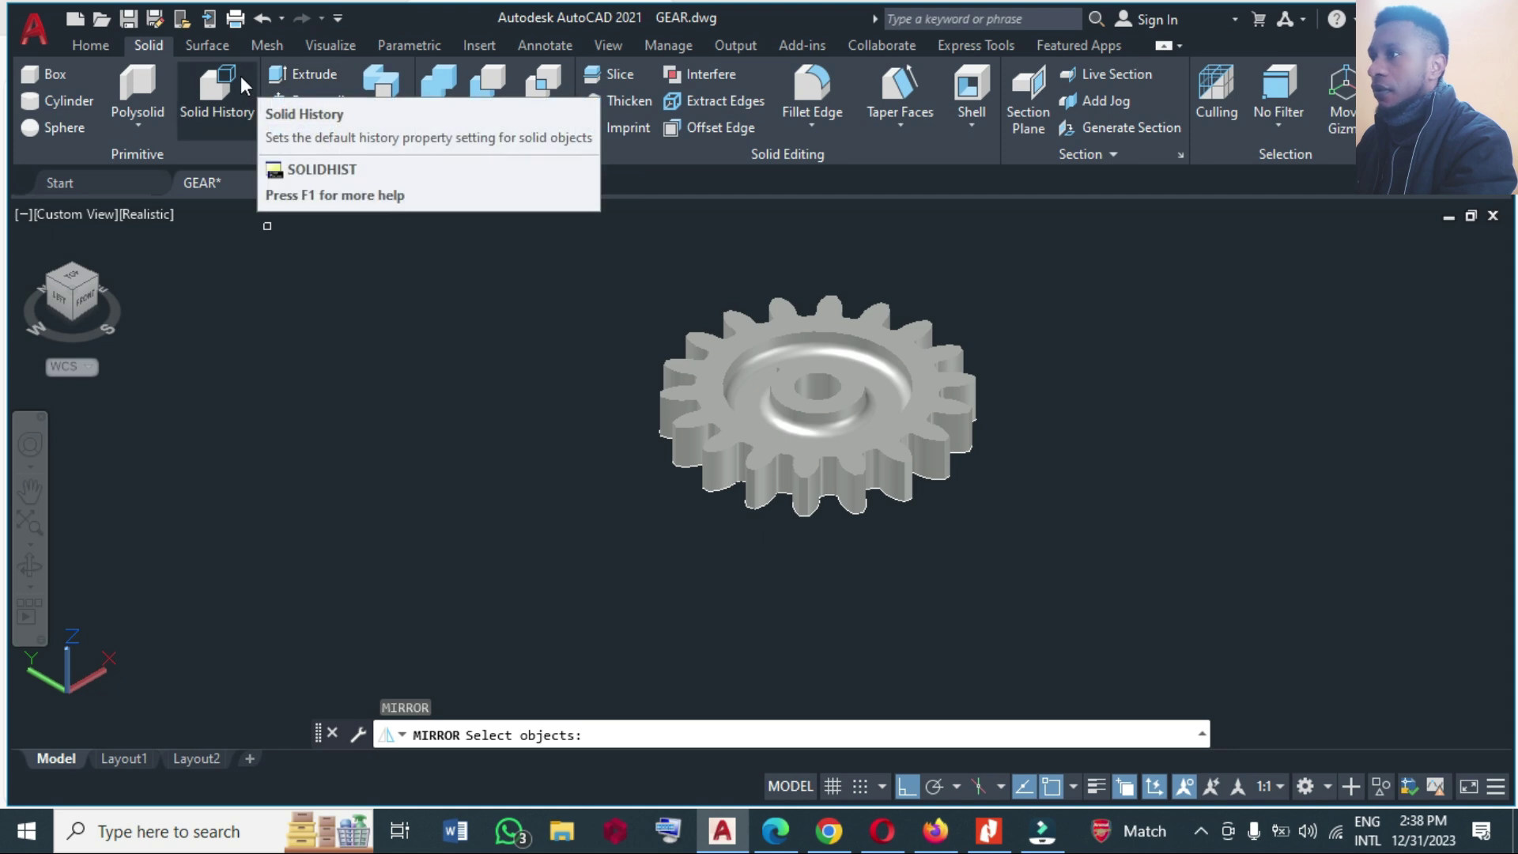
left_click(204, 46)
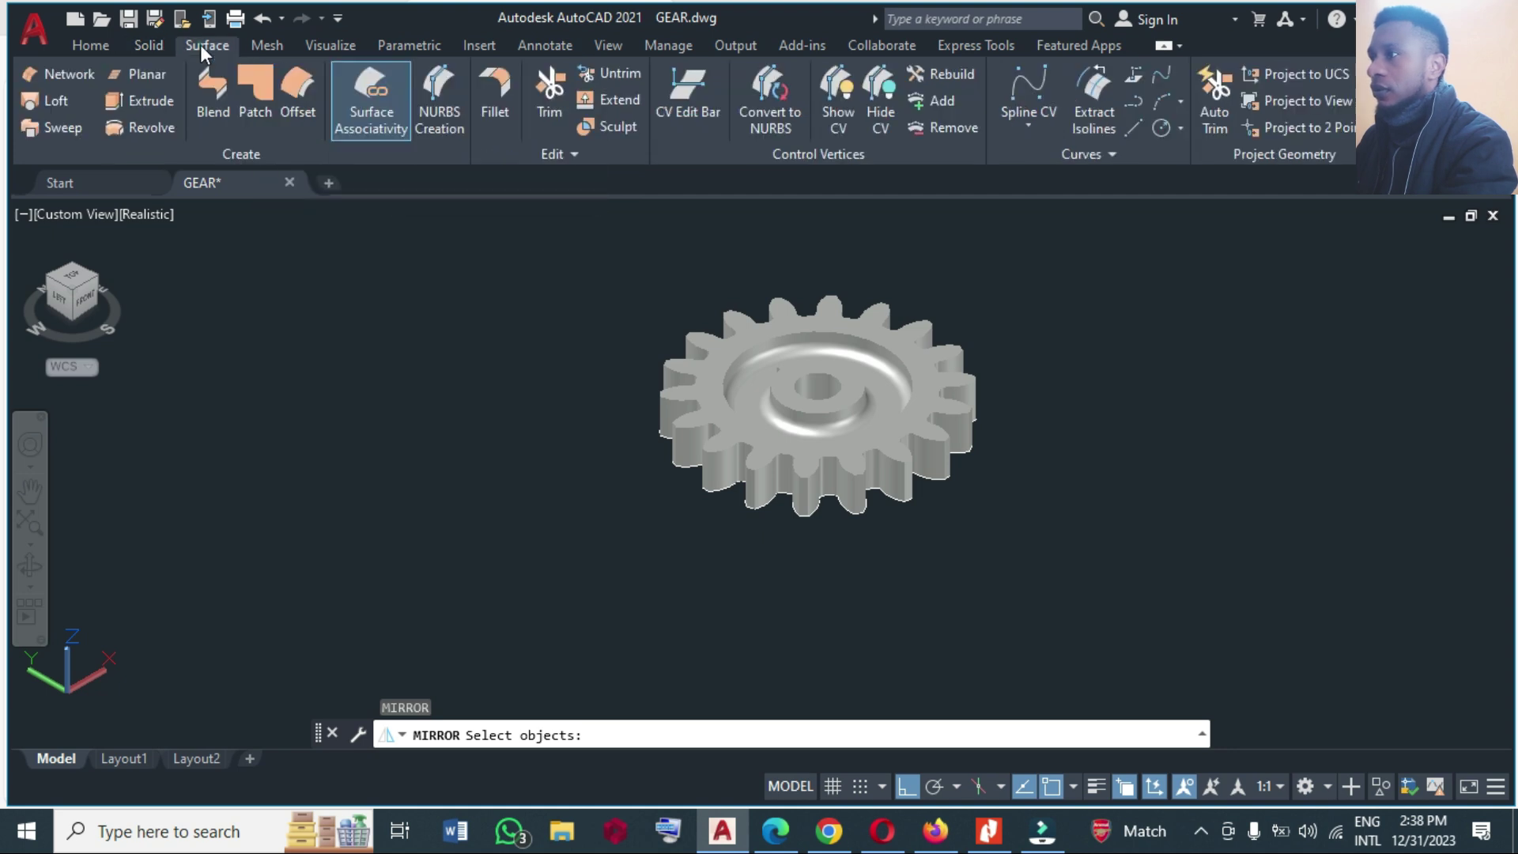
left_click(89, 55)
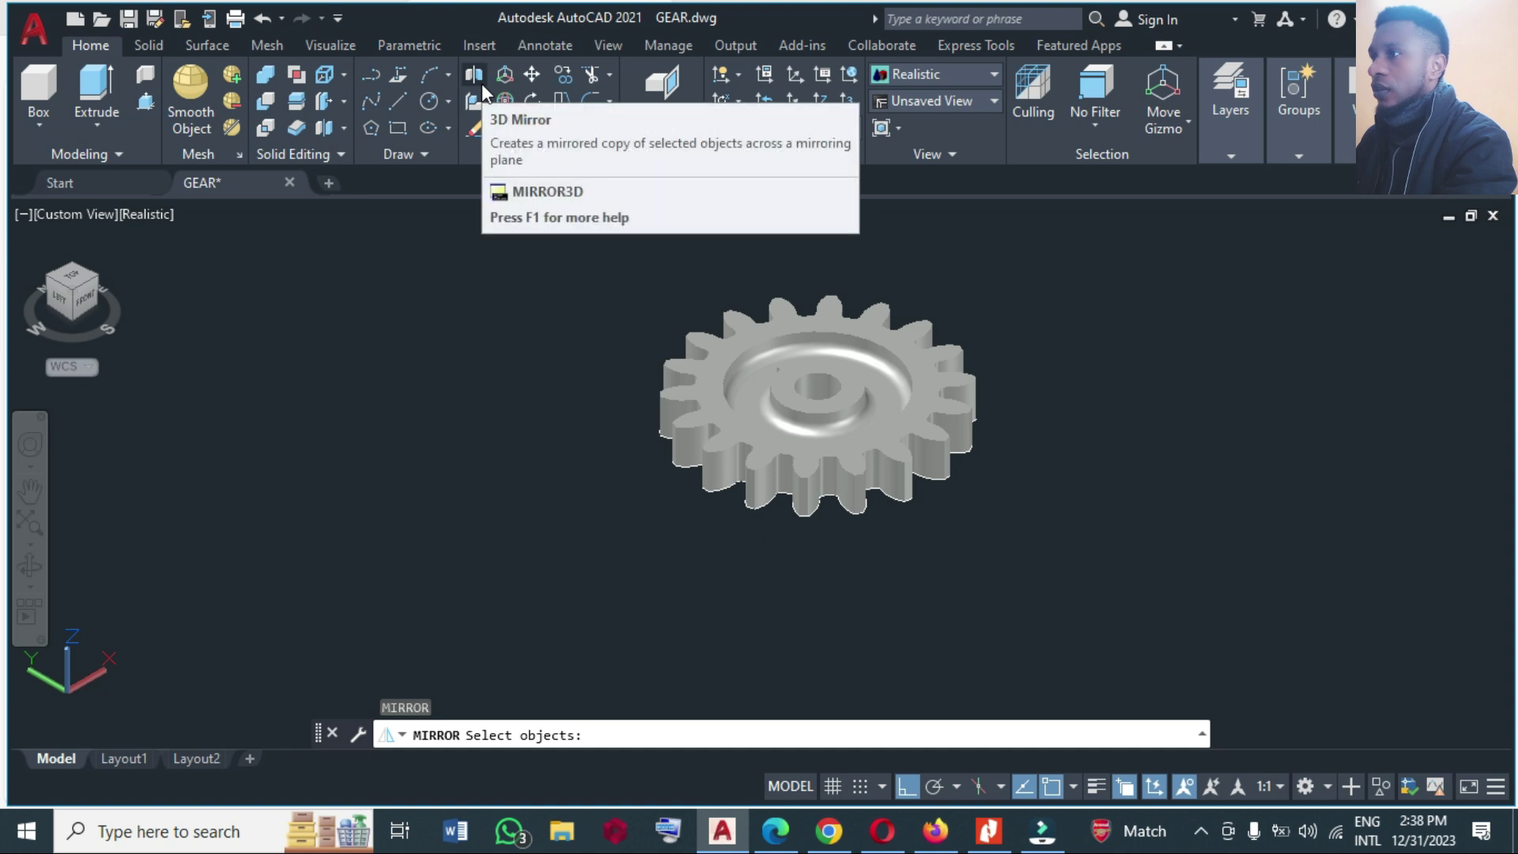
Mirror the whole gear with 3D Mirror about the XY plane at 0,0,0, keeping the original.
left_click(476, 77)
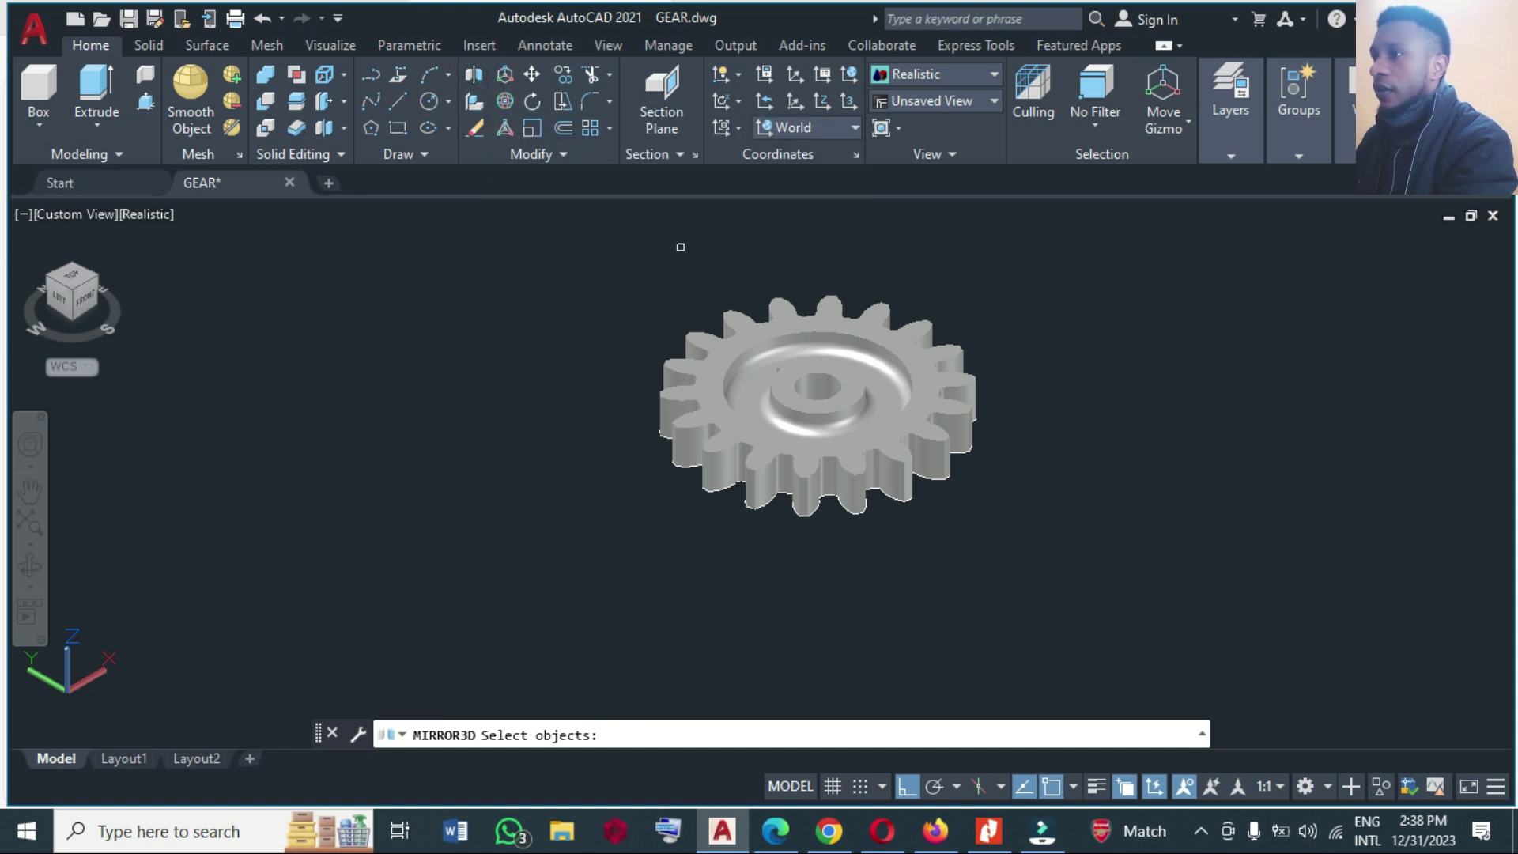
left_click(630, 248)
left_click(1044, 534)
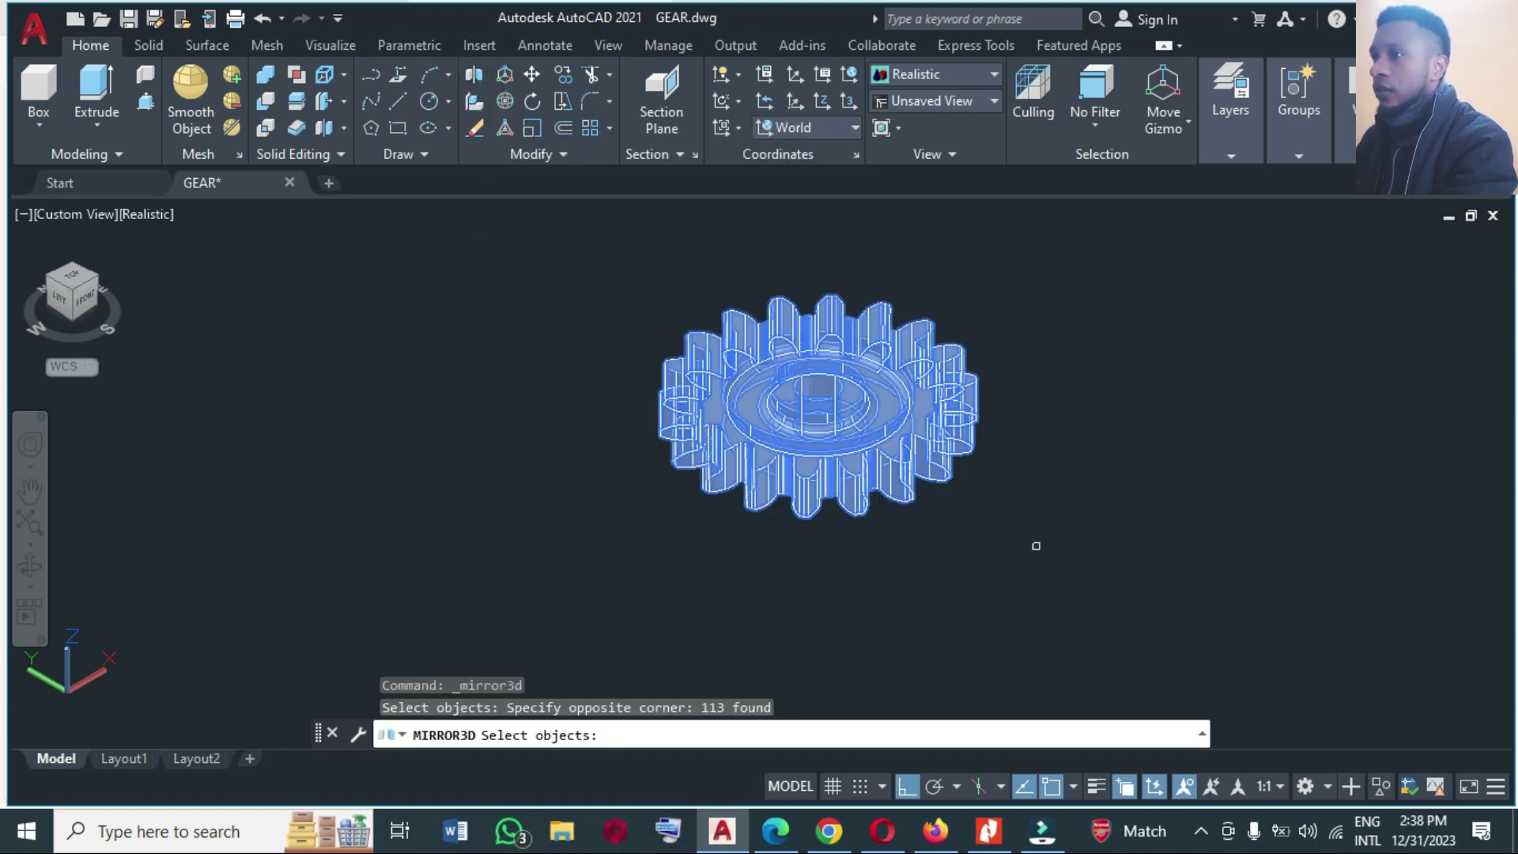
right_click(1036, 546)
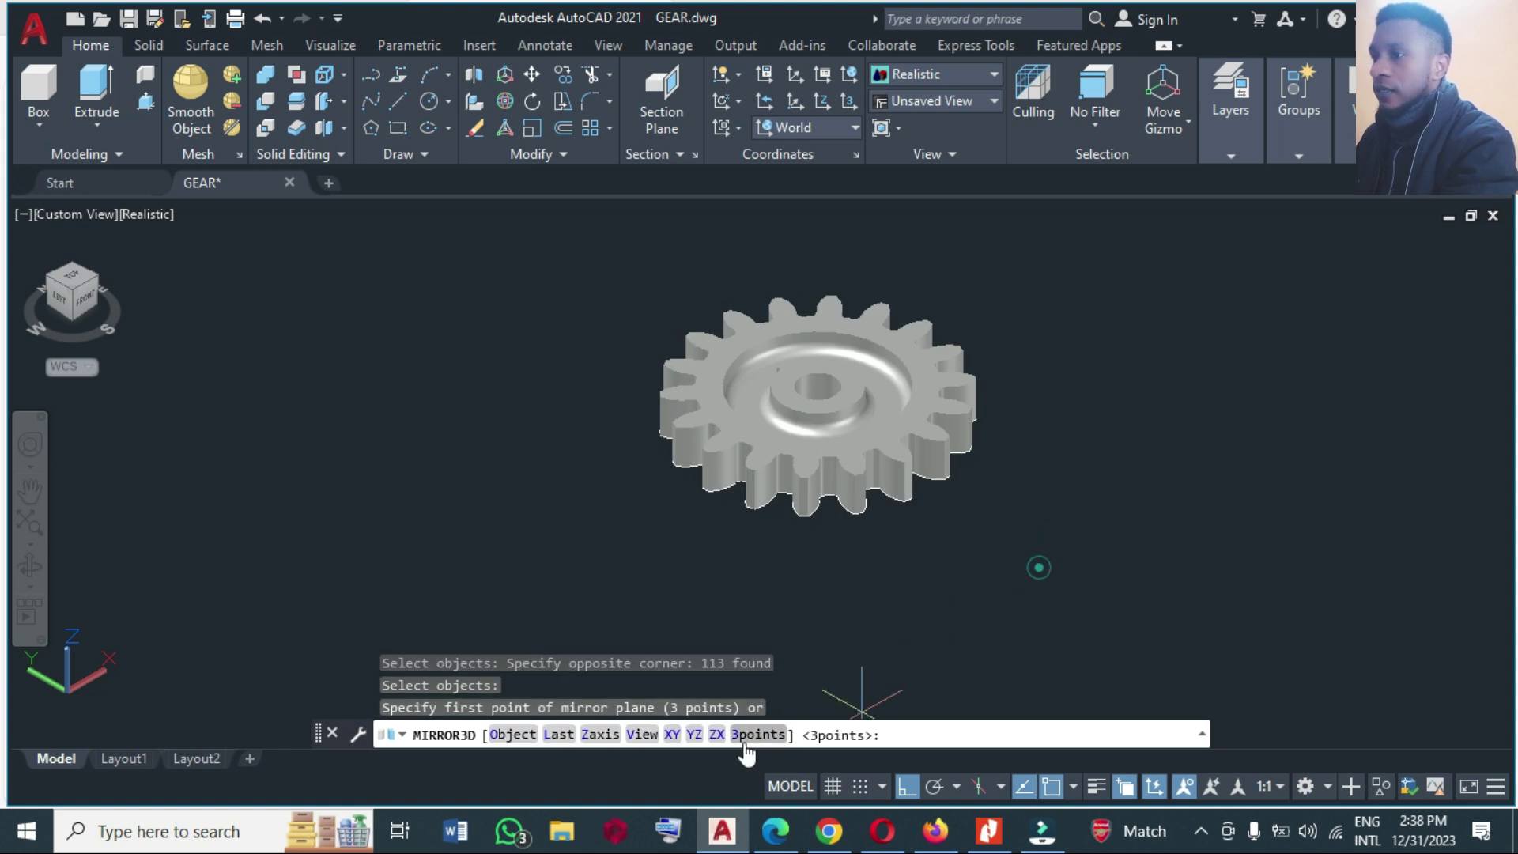
left_click(671, 735)
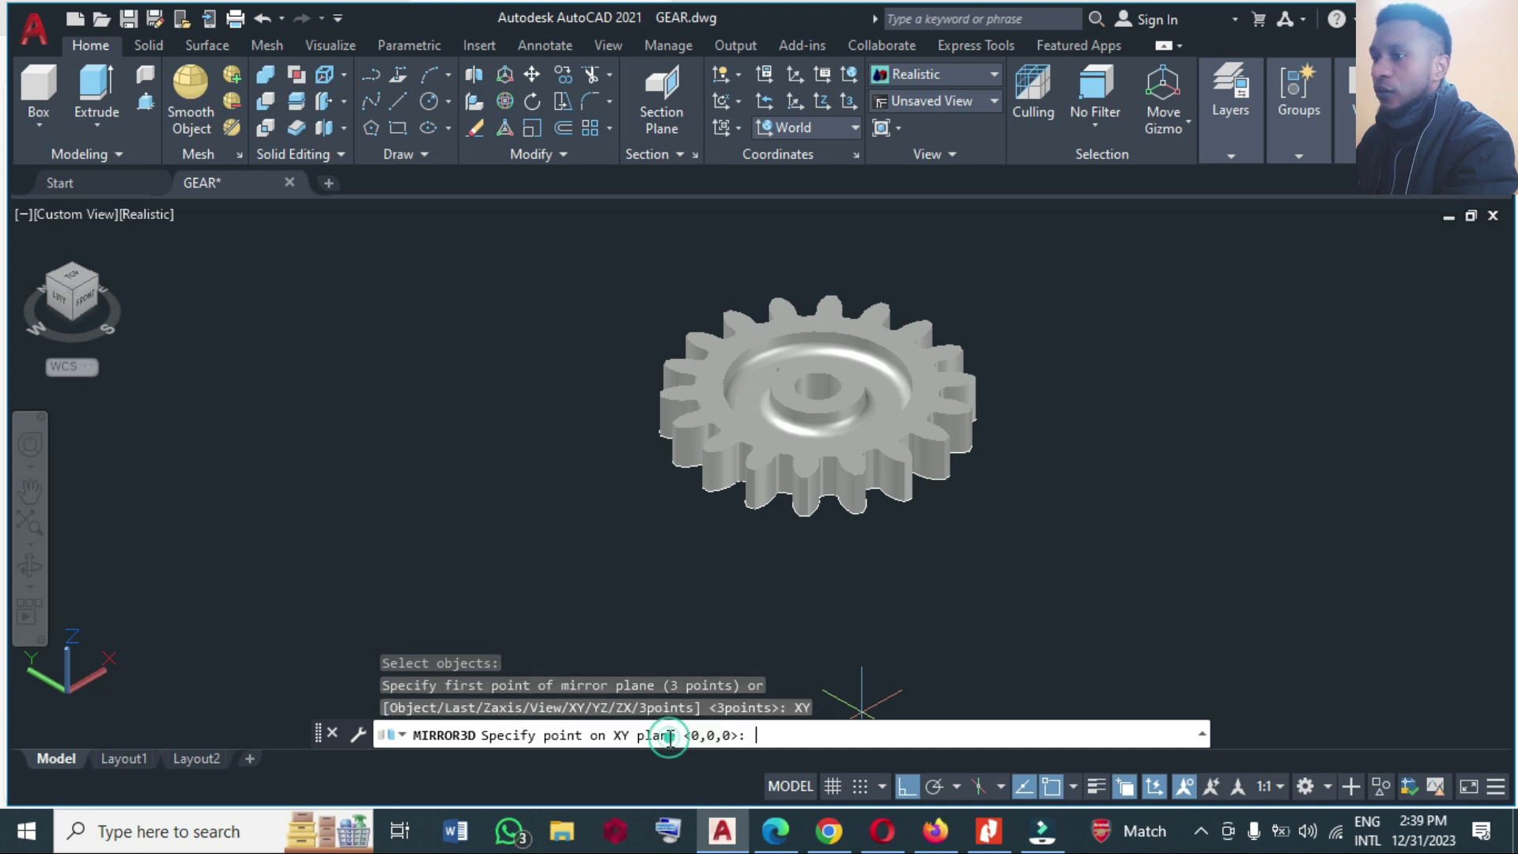
left_click(723, 558)
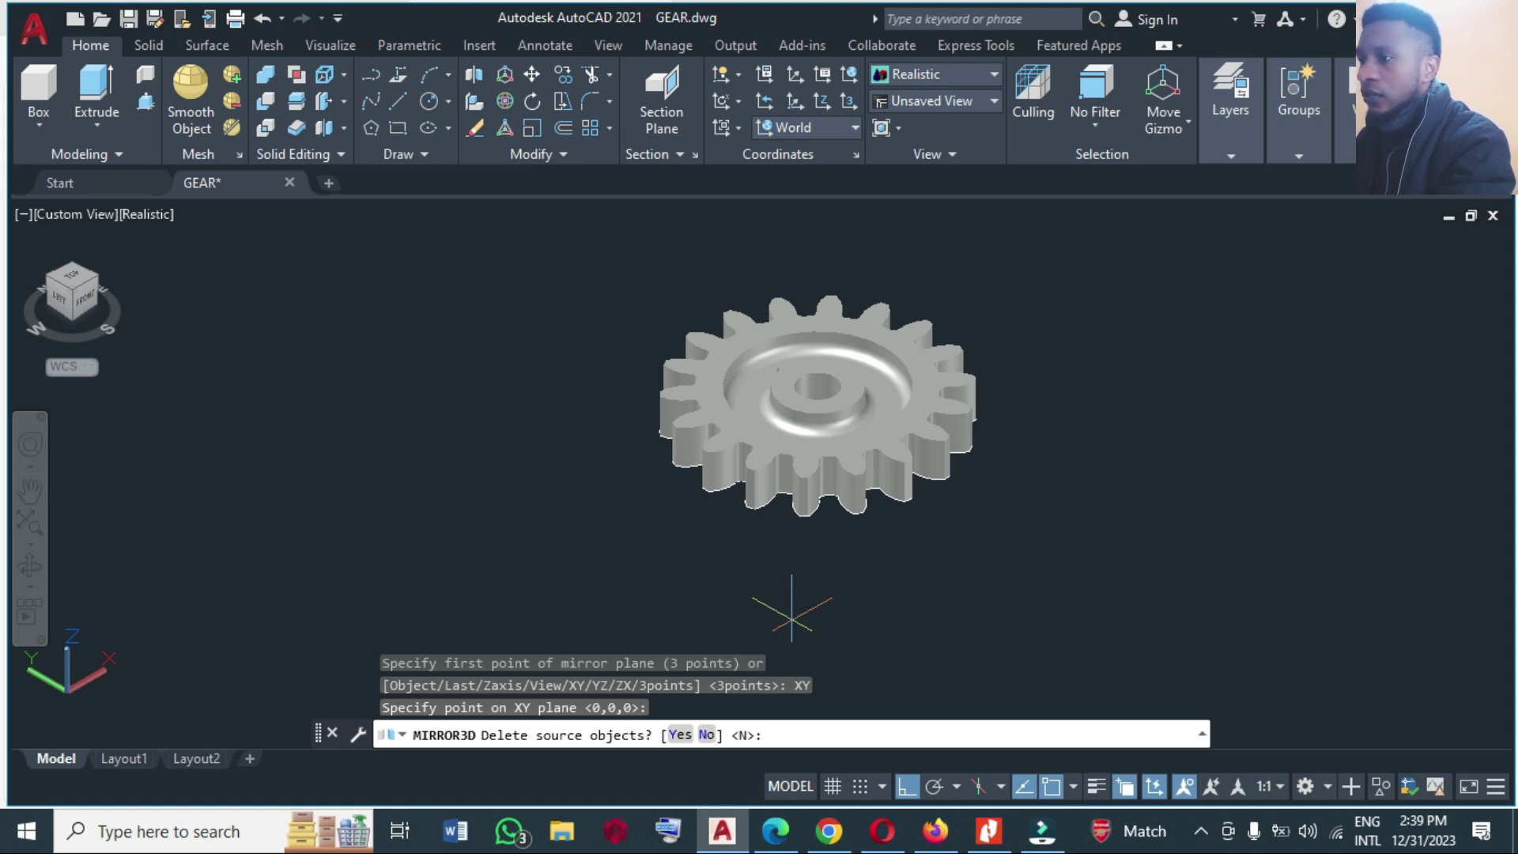
key("Return")
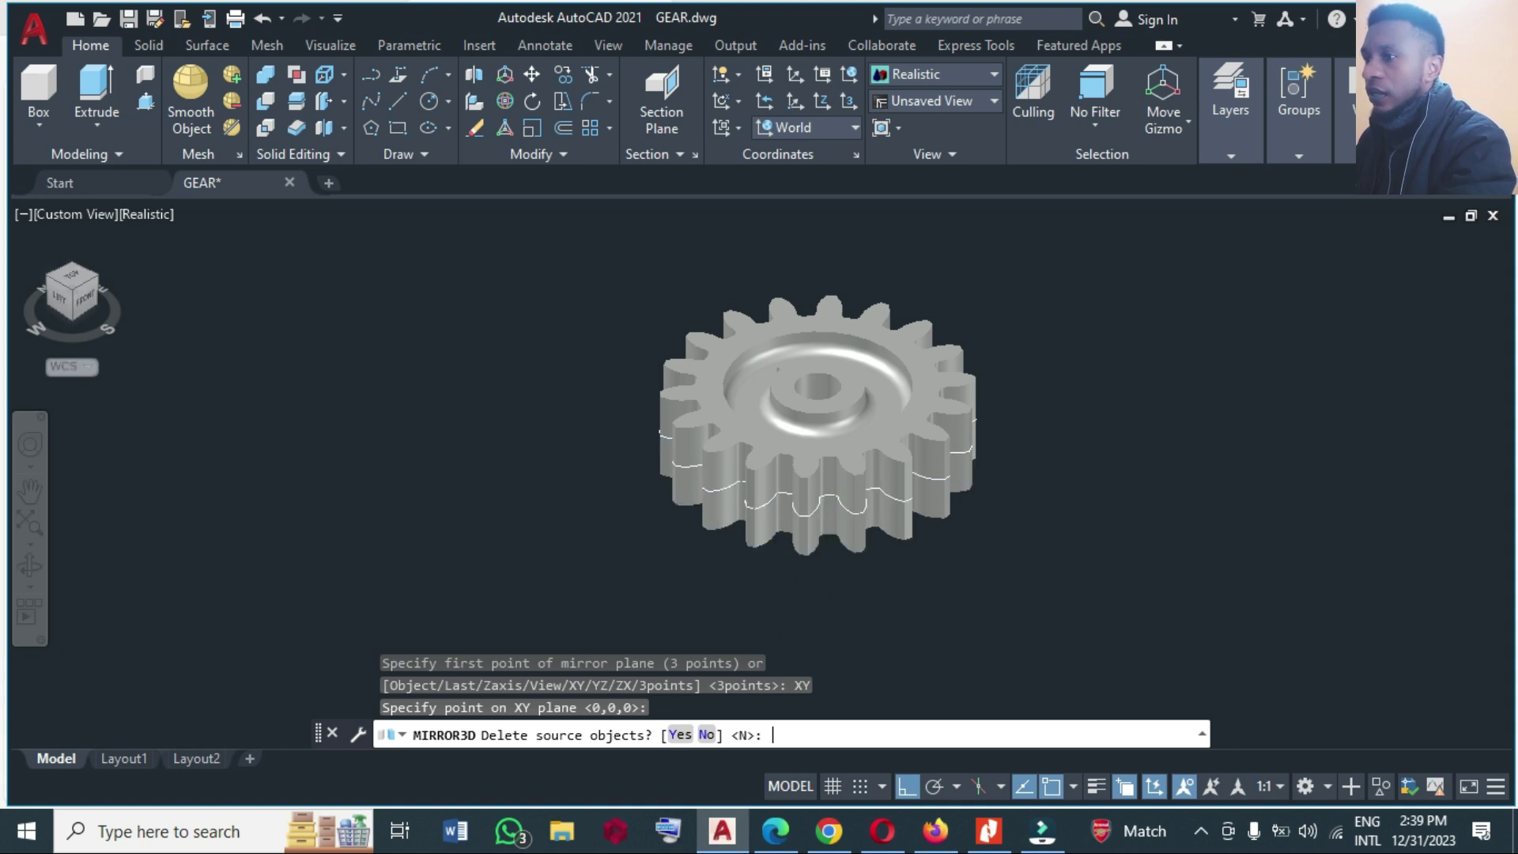
key("Return")
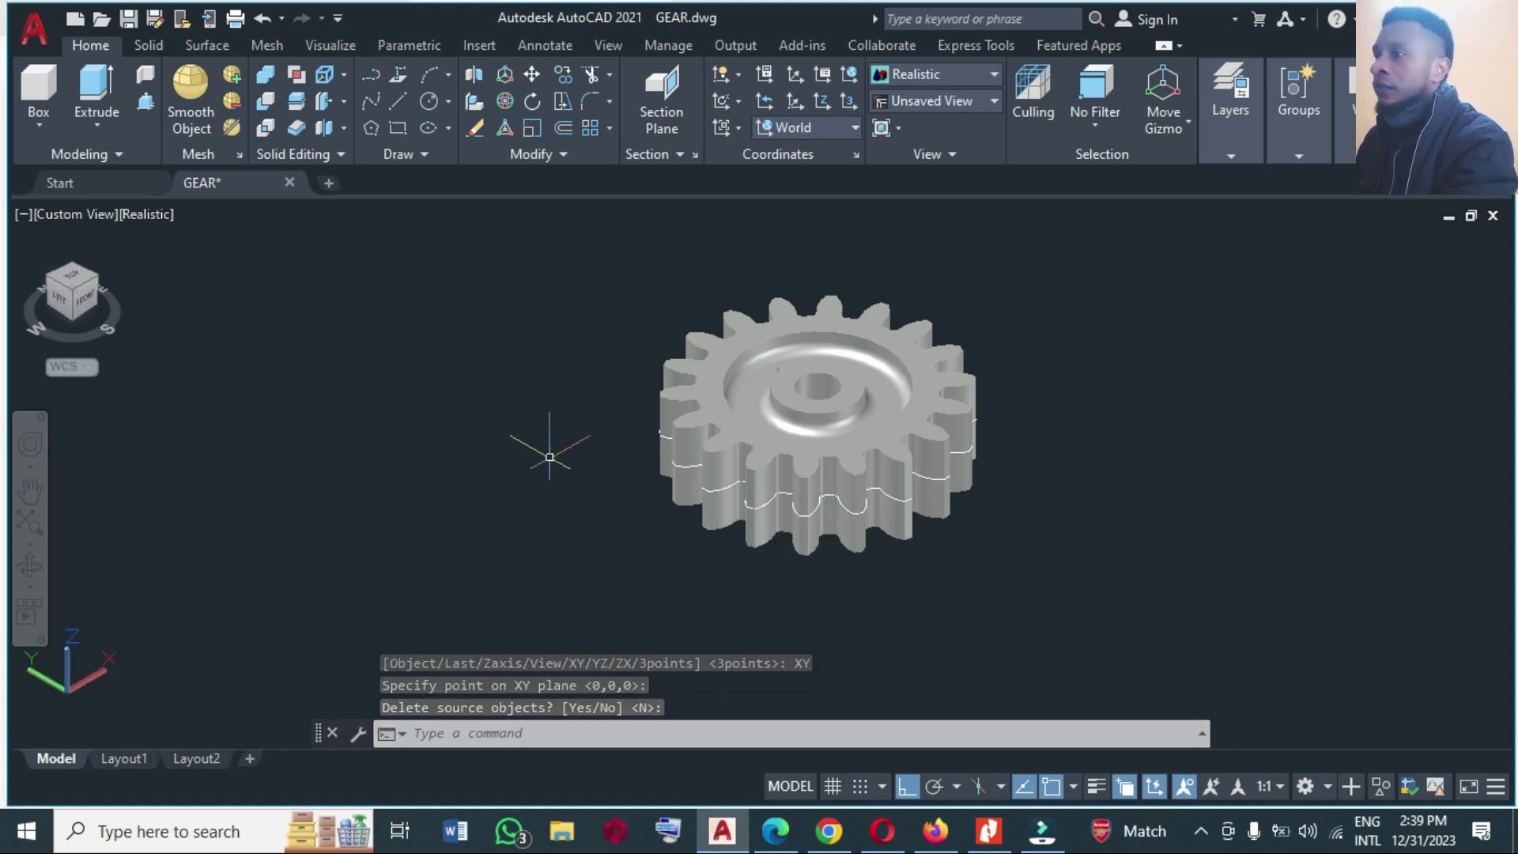
left_click(120, 241)
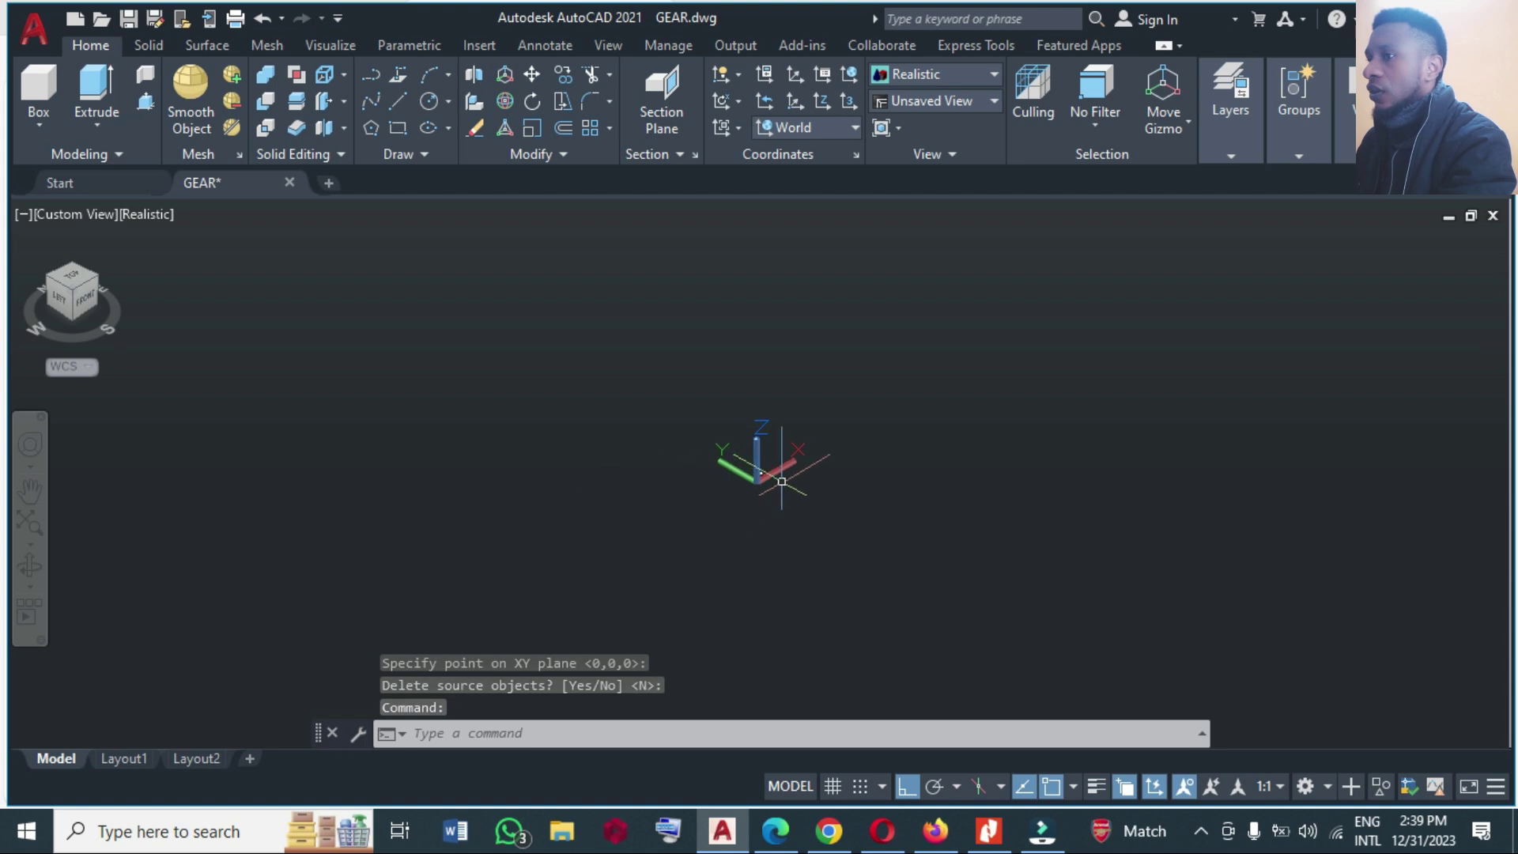
Zoom in on the gear, orbit it to an edge-on side view, and choose Continuous Orbit.
scroll(760, 473, "up", 3)
scroll(760, 473, "up", 5)
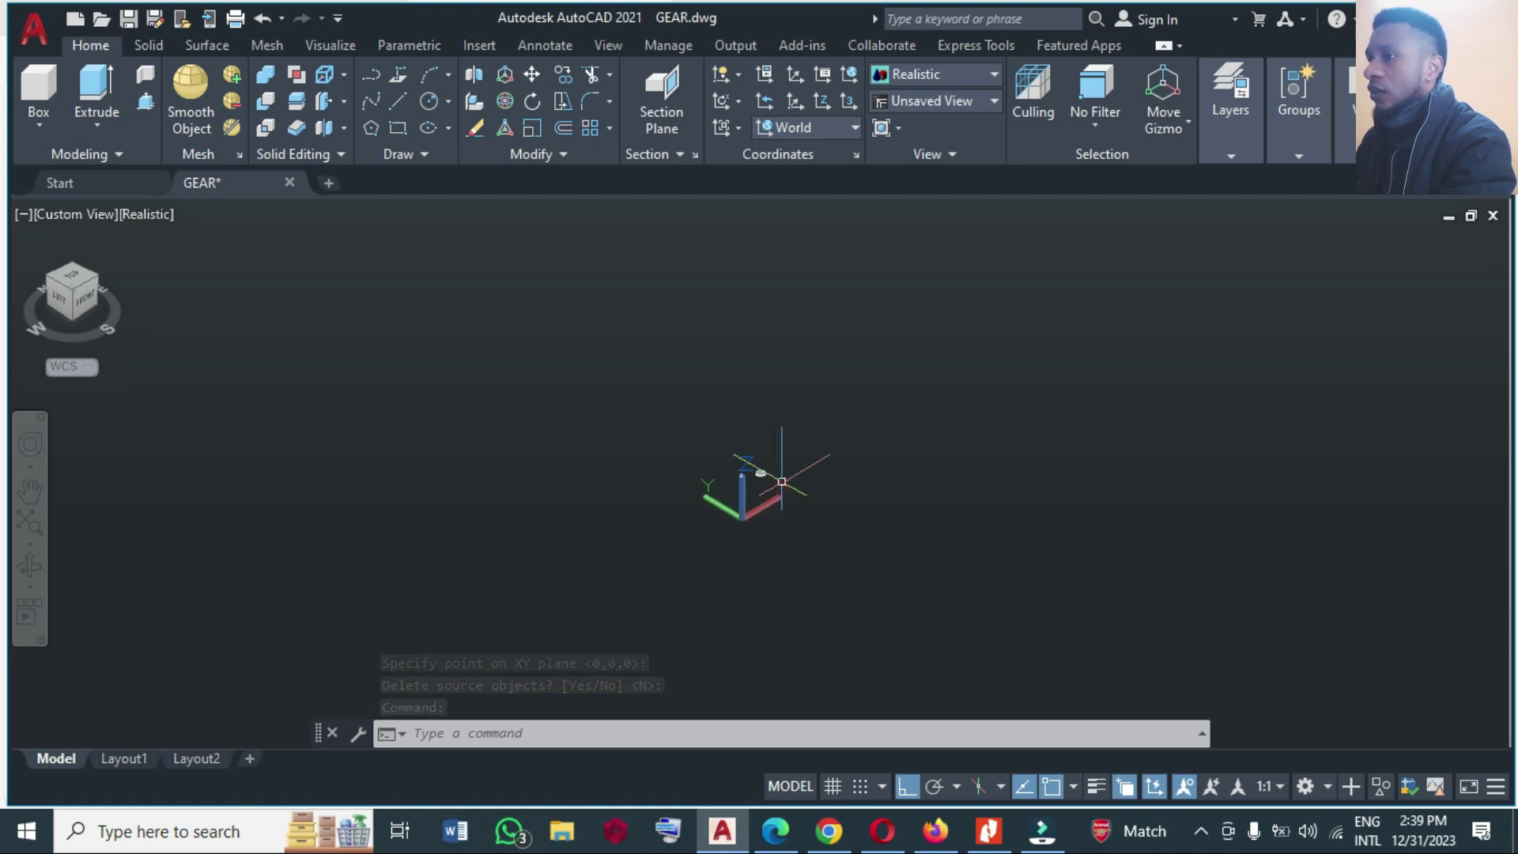
scroll(779, 481, "up", 5)
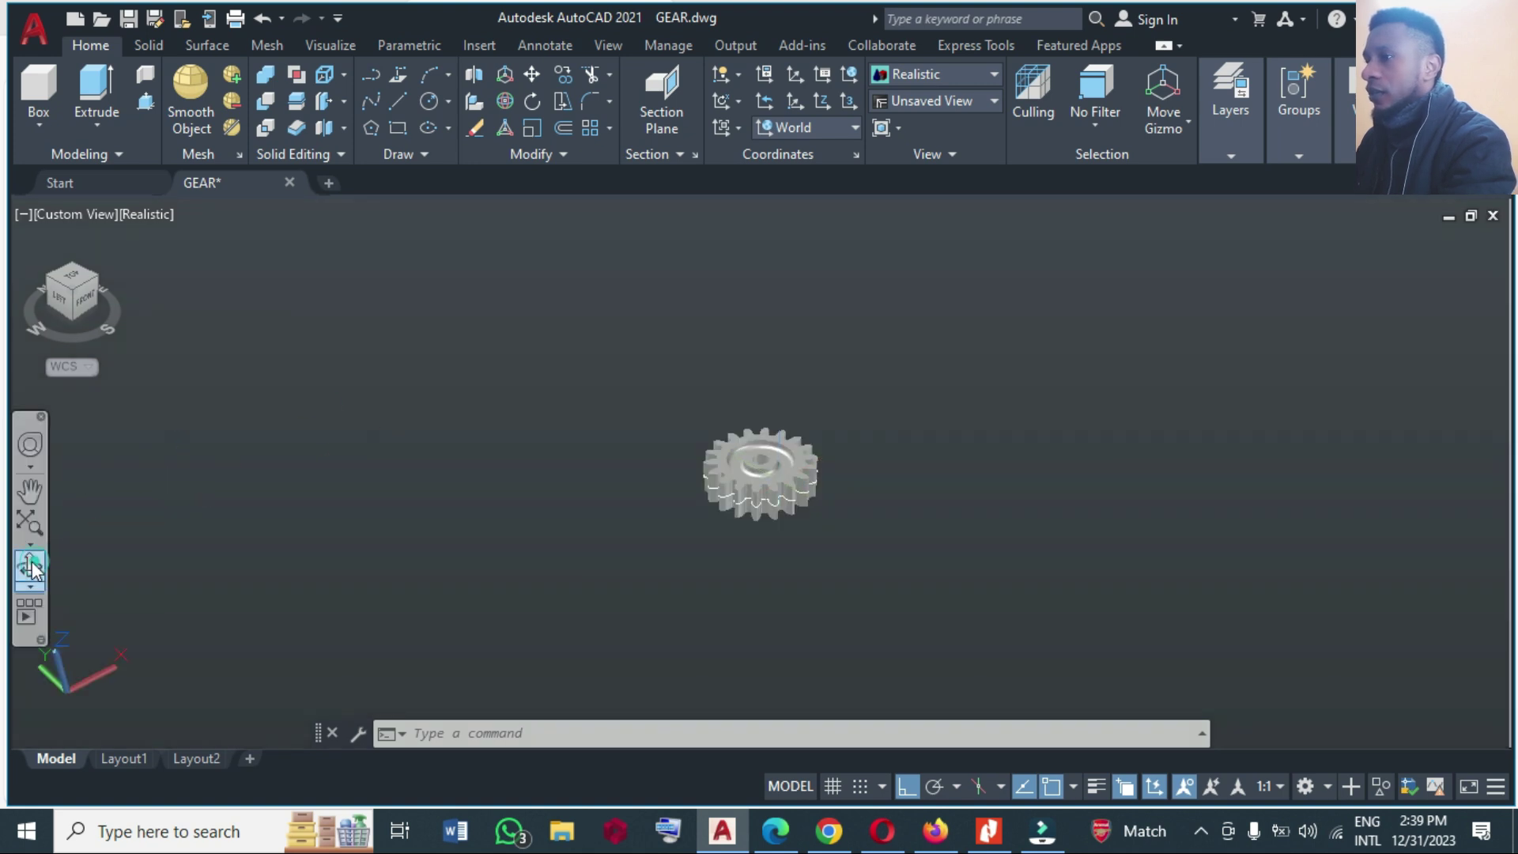
left_click(30, 564)
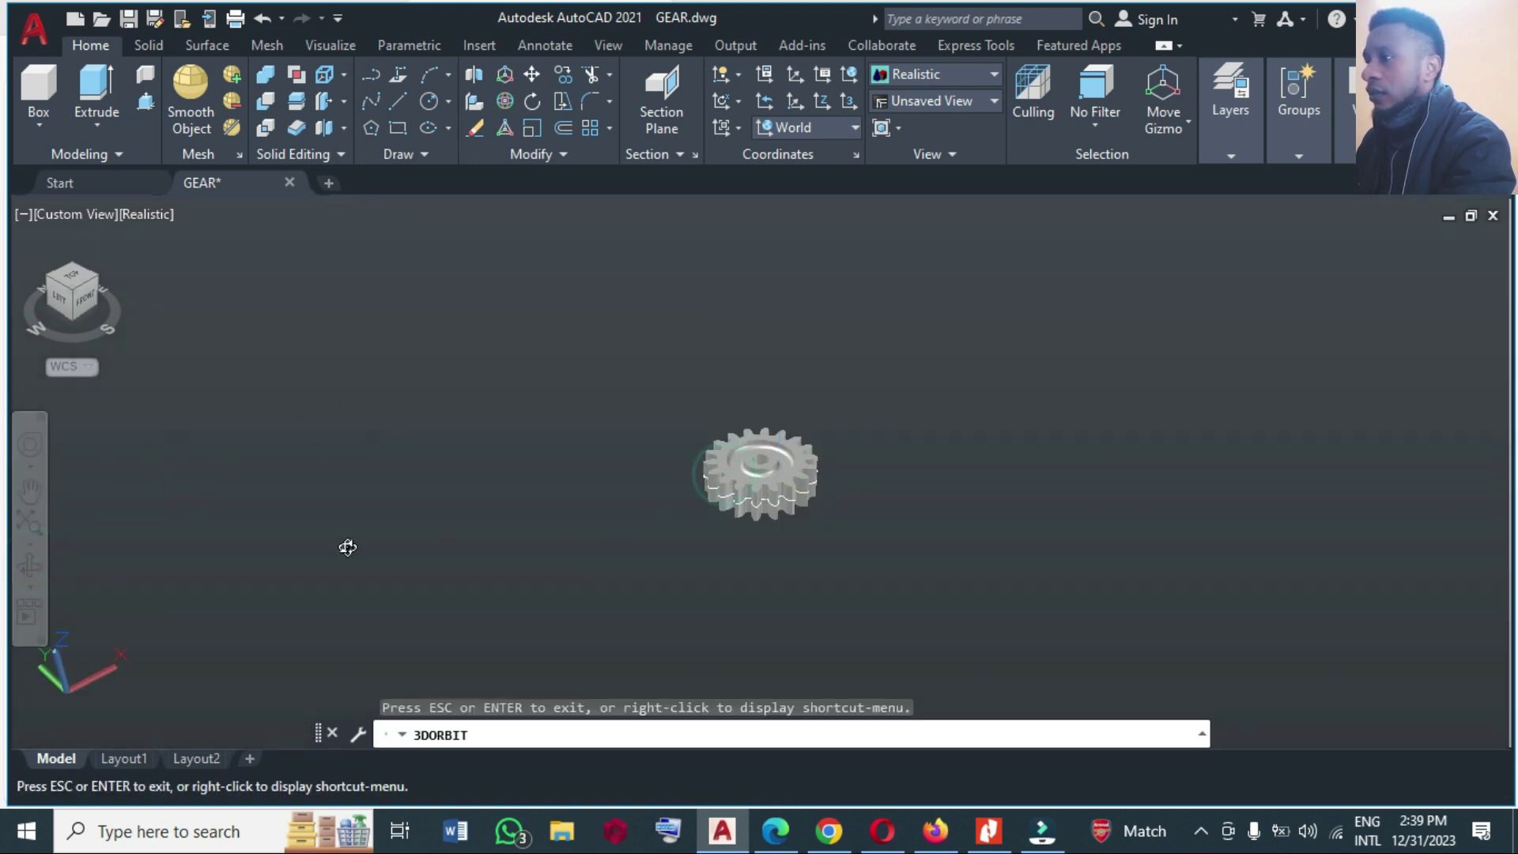
left_click_drag(706, 434, 814, 345)
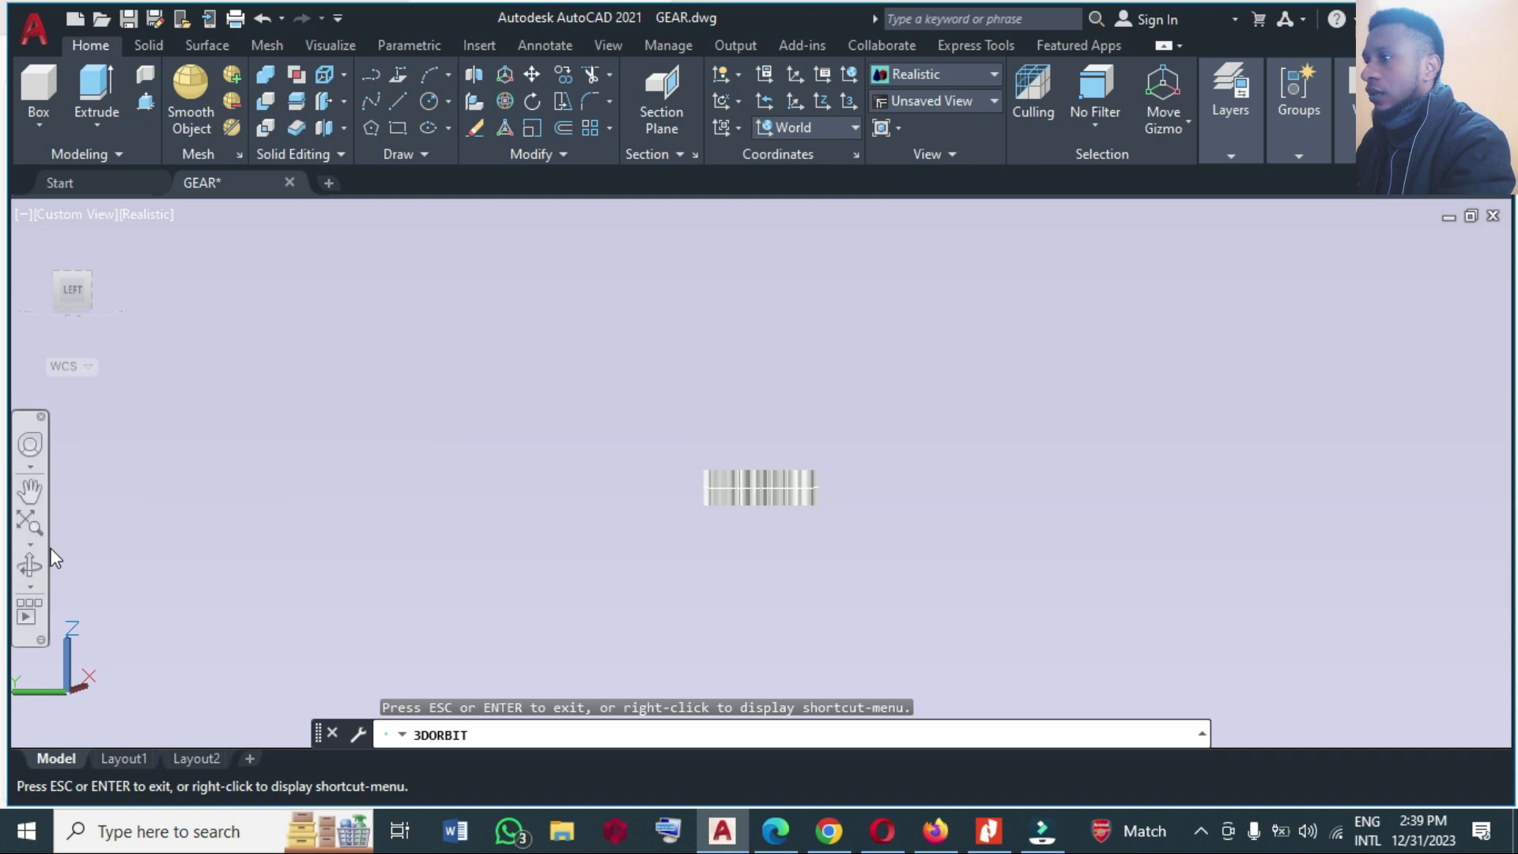
left_click(29, 587)
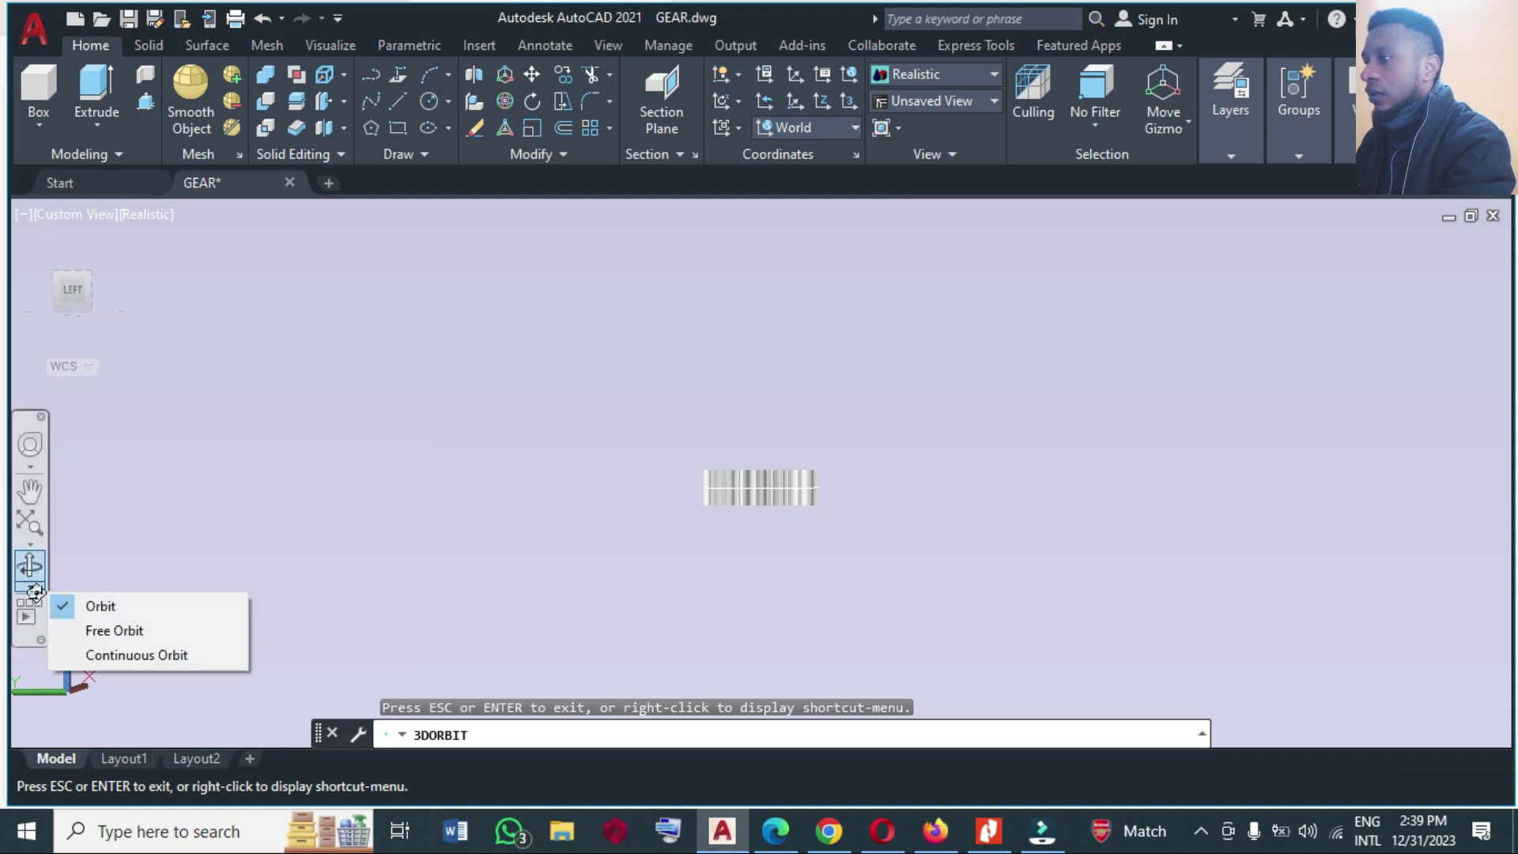
left_click(118, 654)
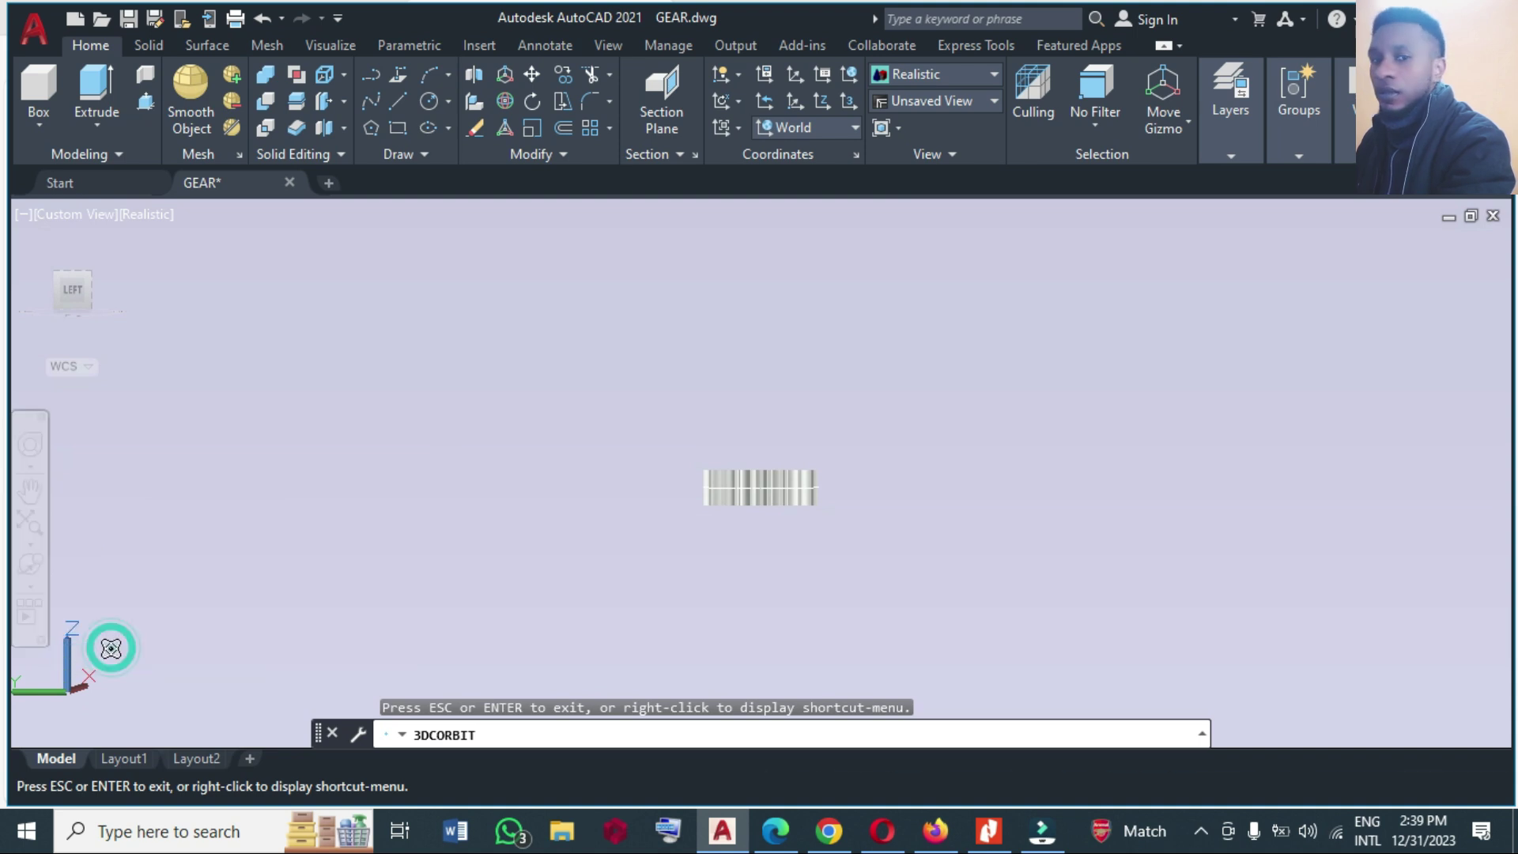
Free-orbit the gear through top-down and angled side views, then exit the orbit.
left_click(35, 591)
left_click(105, 629)
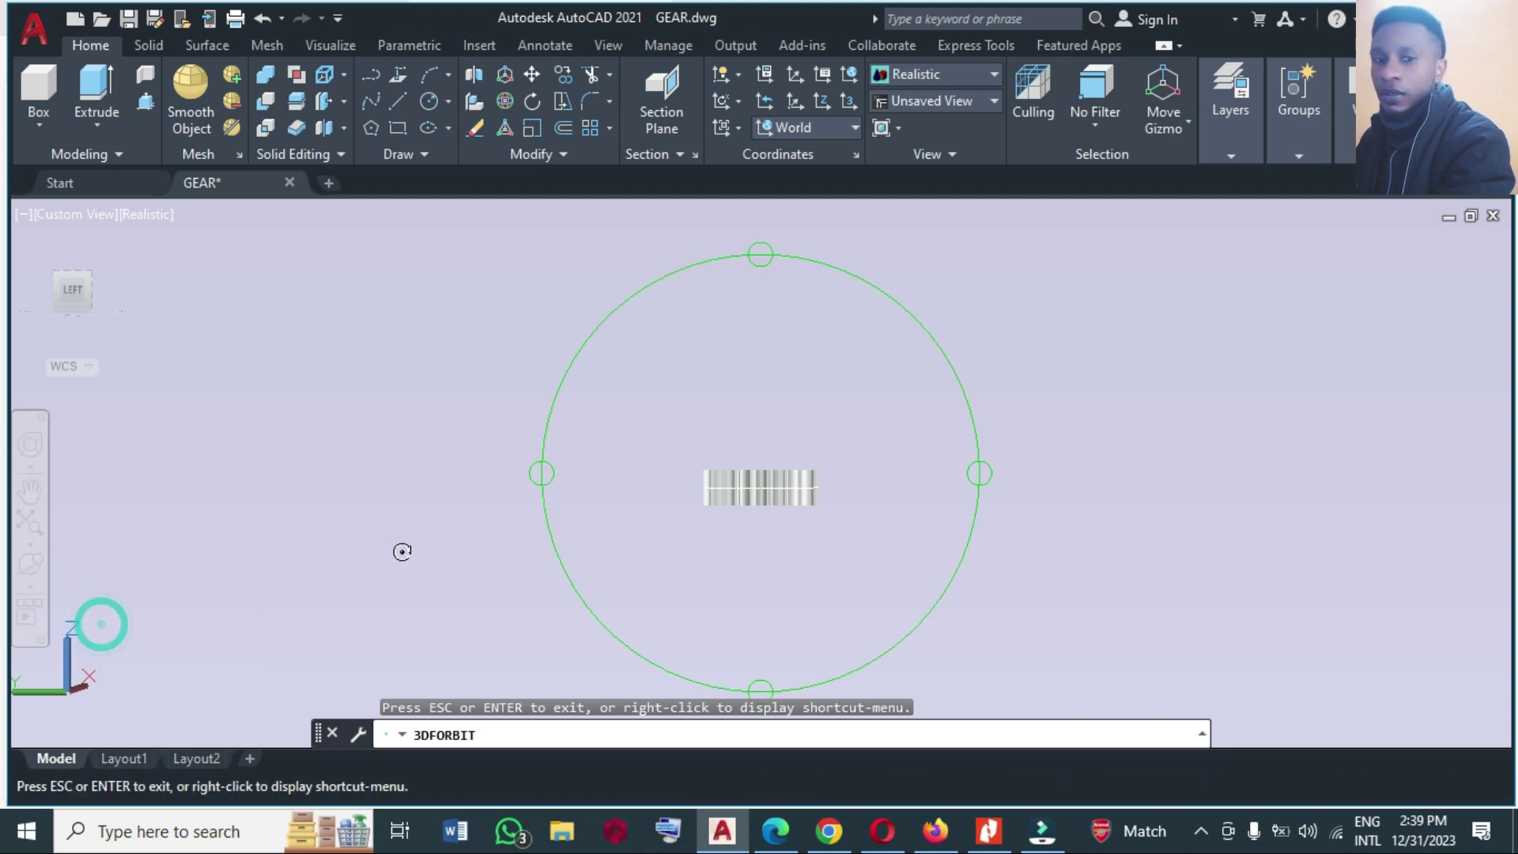
left_click_drag(766, 420, 767, 364)
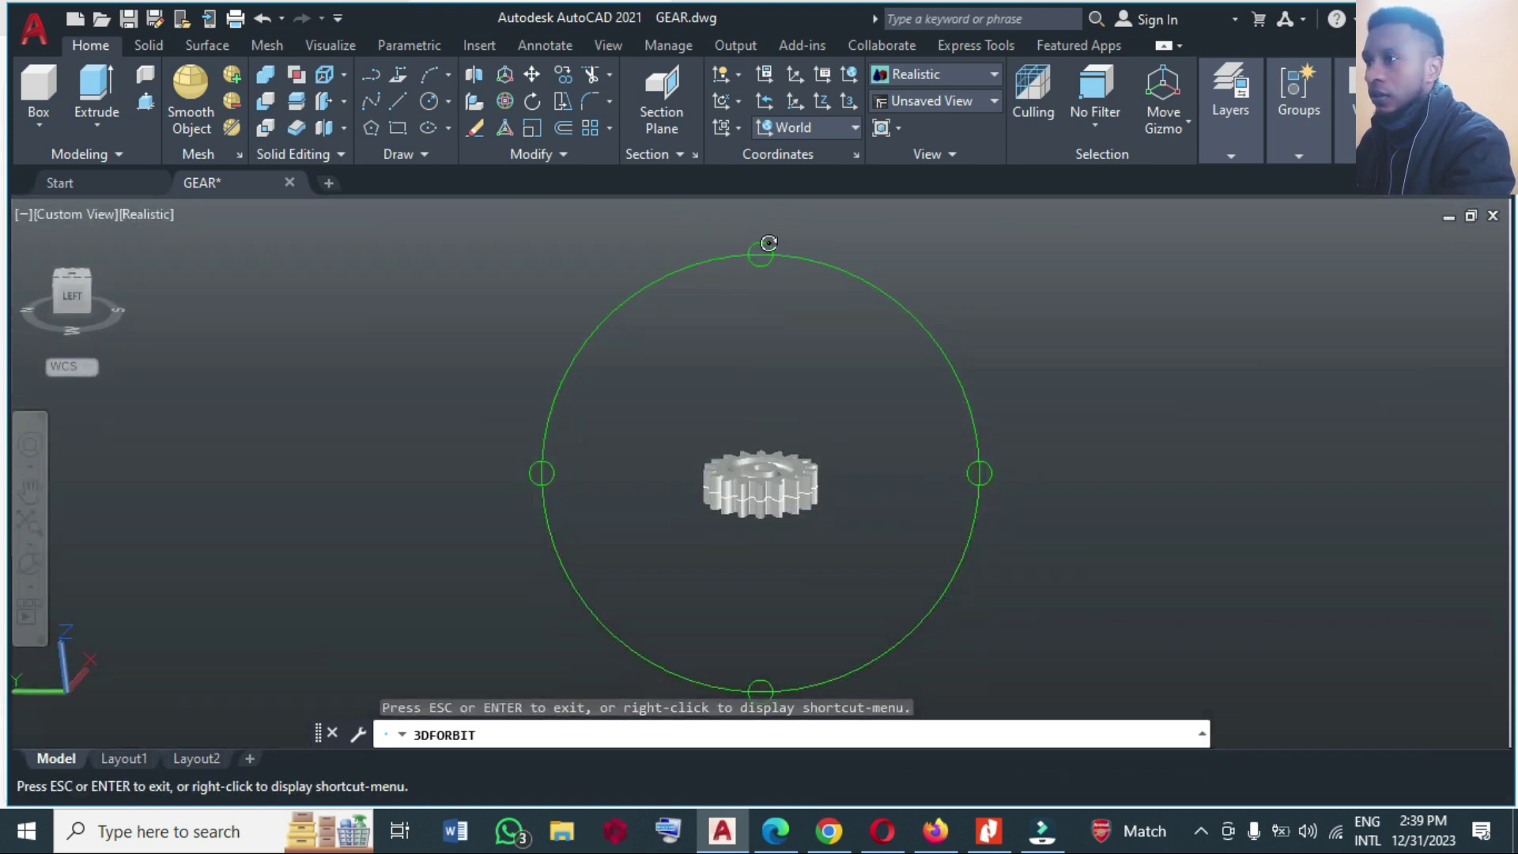
left_click_drag(768, 244, 769, 389)
left_click_drag(980, 473, 600, 390)
right_click(63, 285)
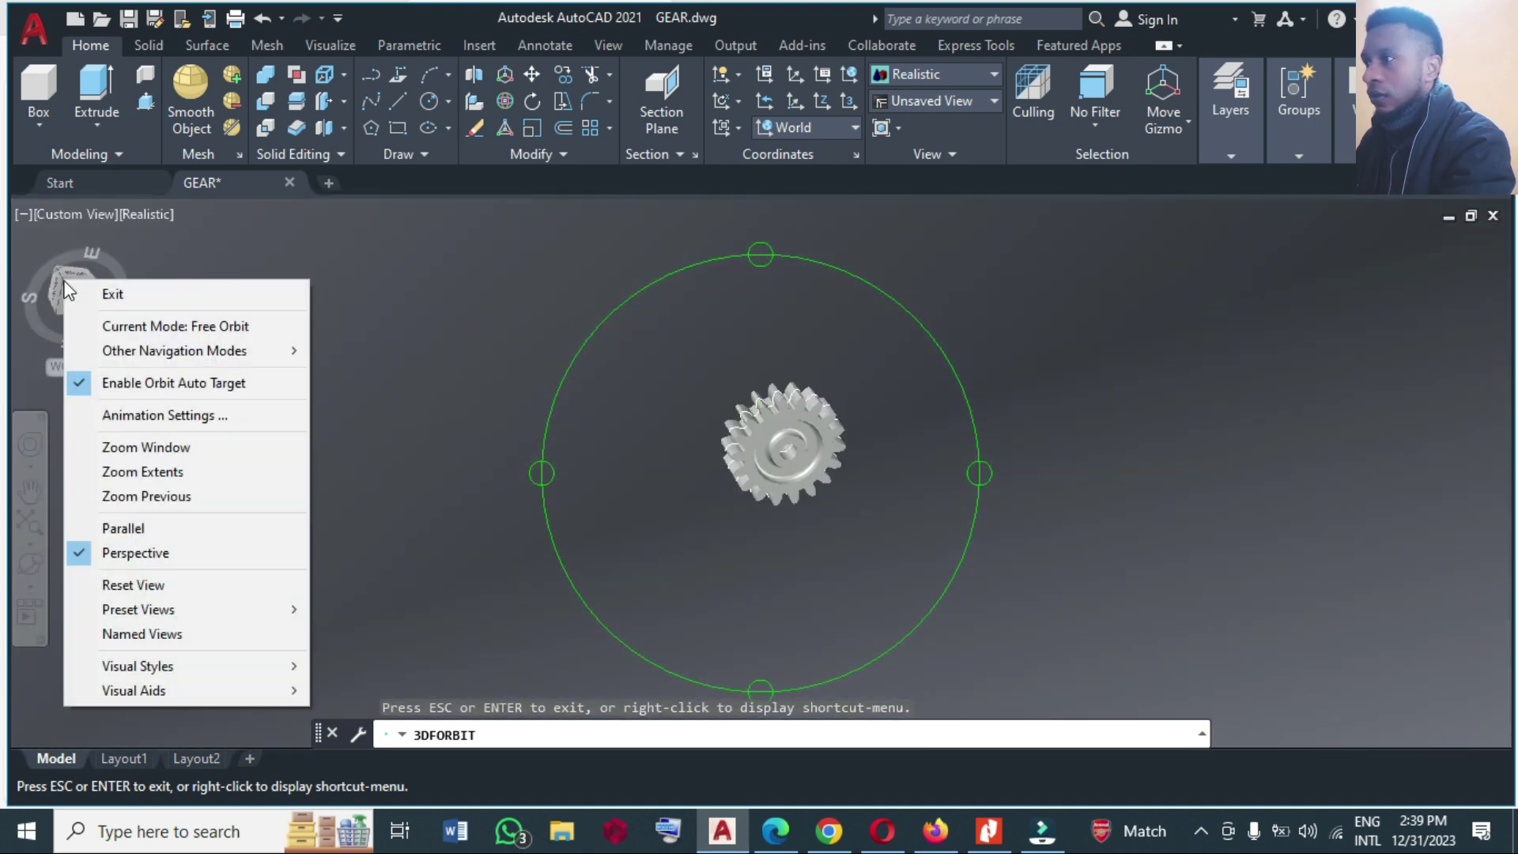
left_click(110, 293)
Switch the view to Parallel projection and free-orbit the gear to an angled view showing both halves.
right_click(71, 294)
left_click(117, 340)
left_click(30, 564)
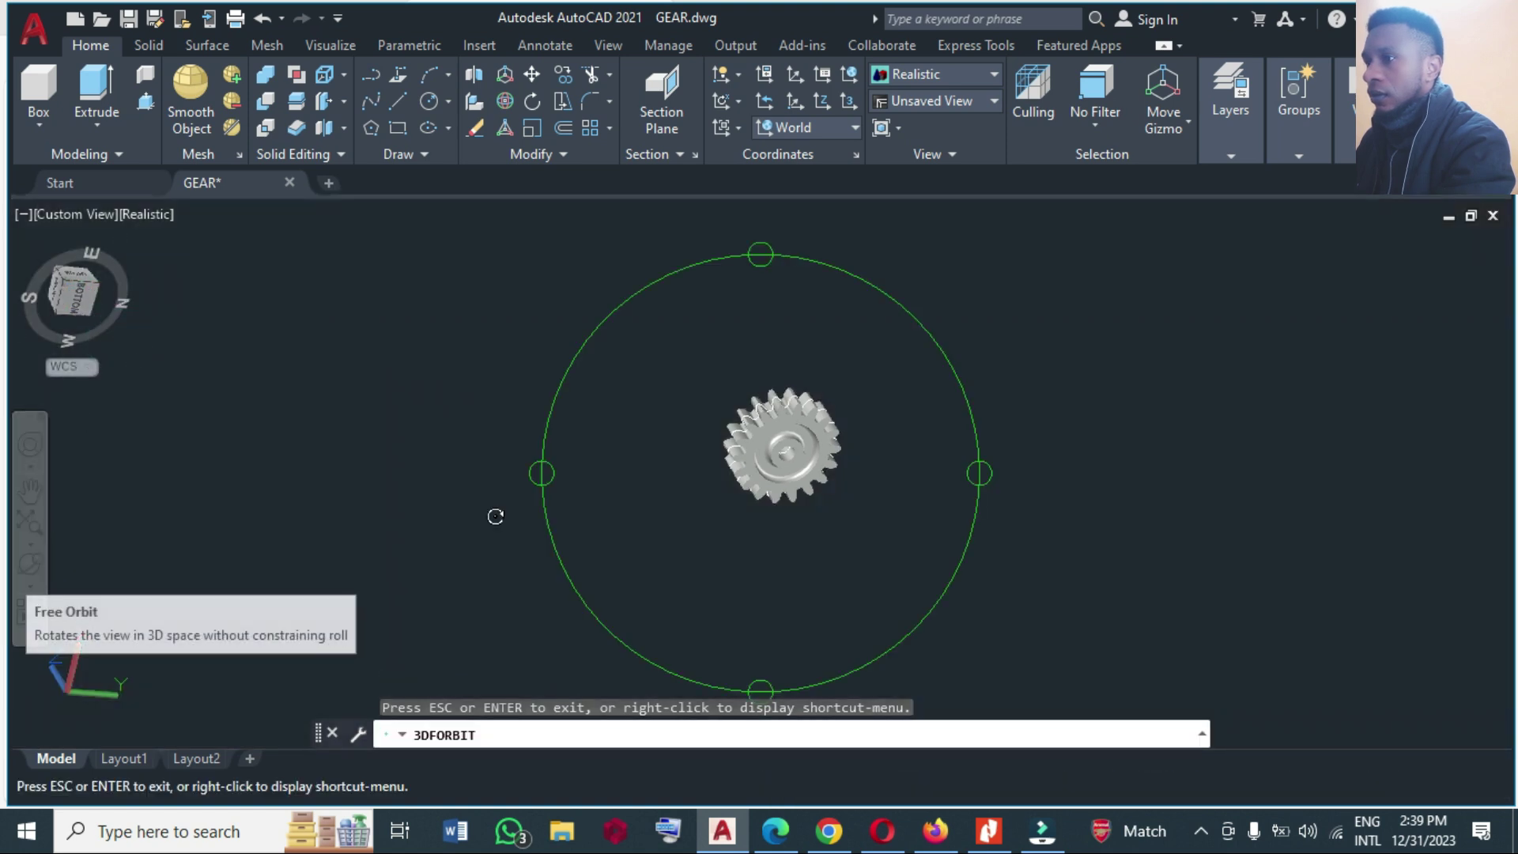
left_click_drag(762, 258, 834, 529)
scroll(828, 462, "up", 3)
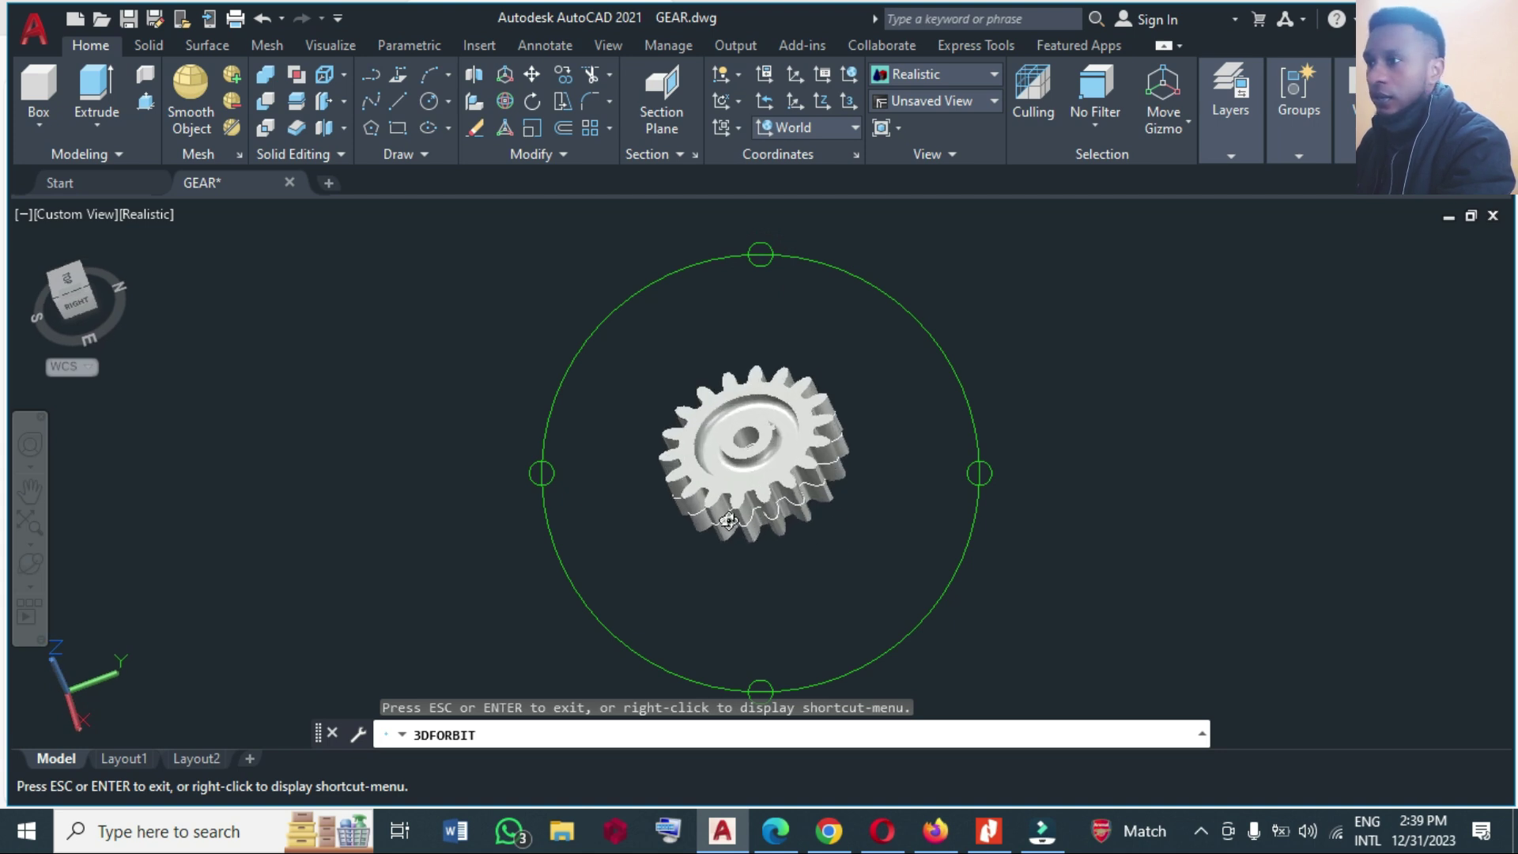
left_click_drag(537, 476, 614, 498)
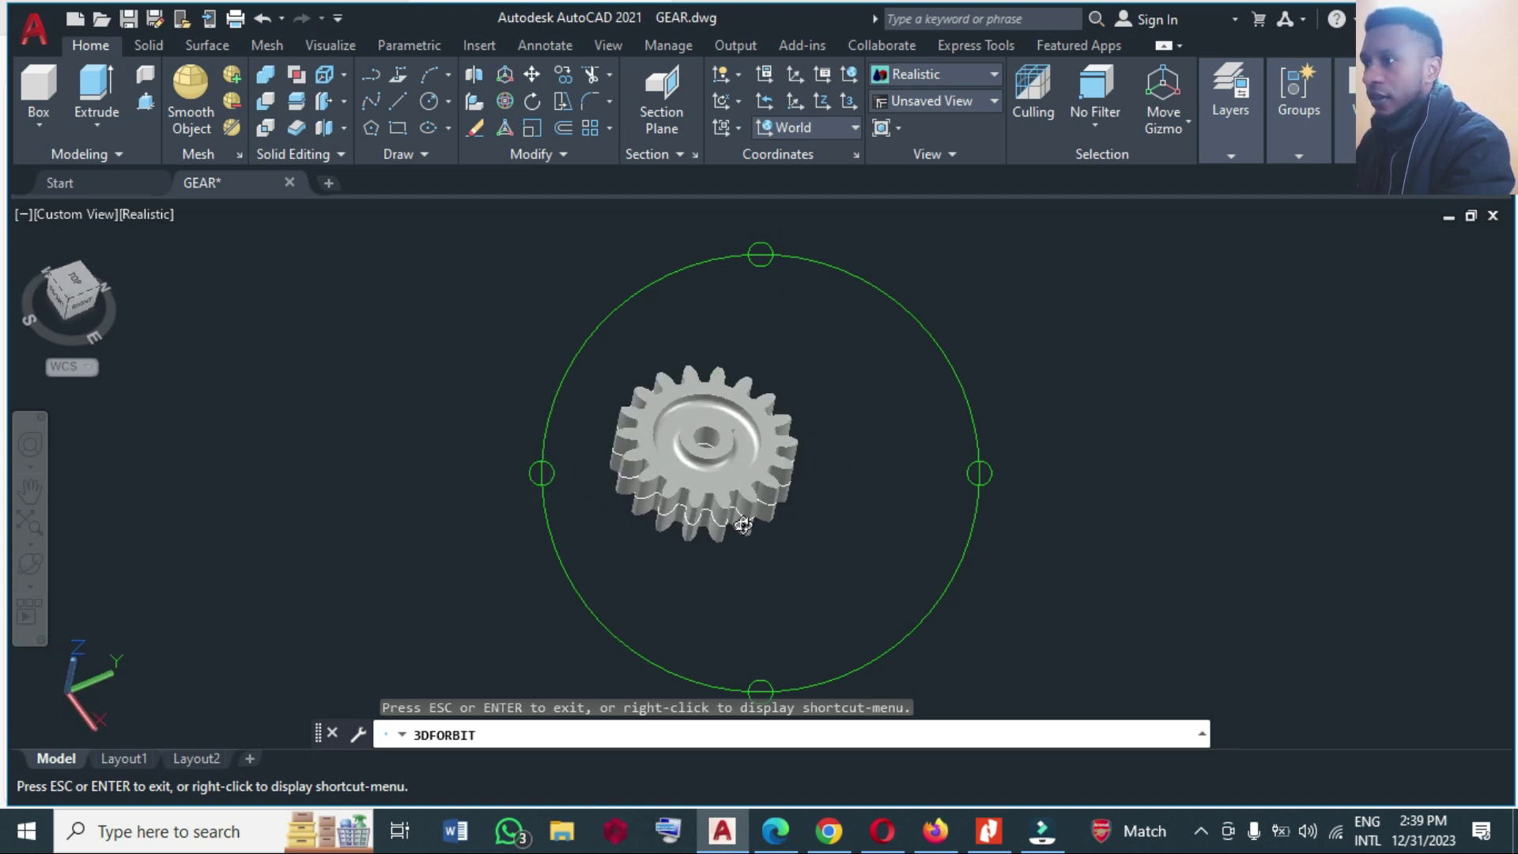
key("Escape")
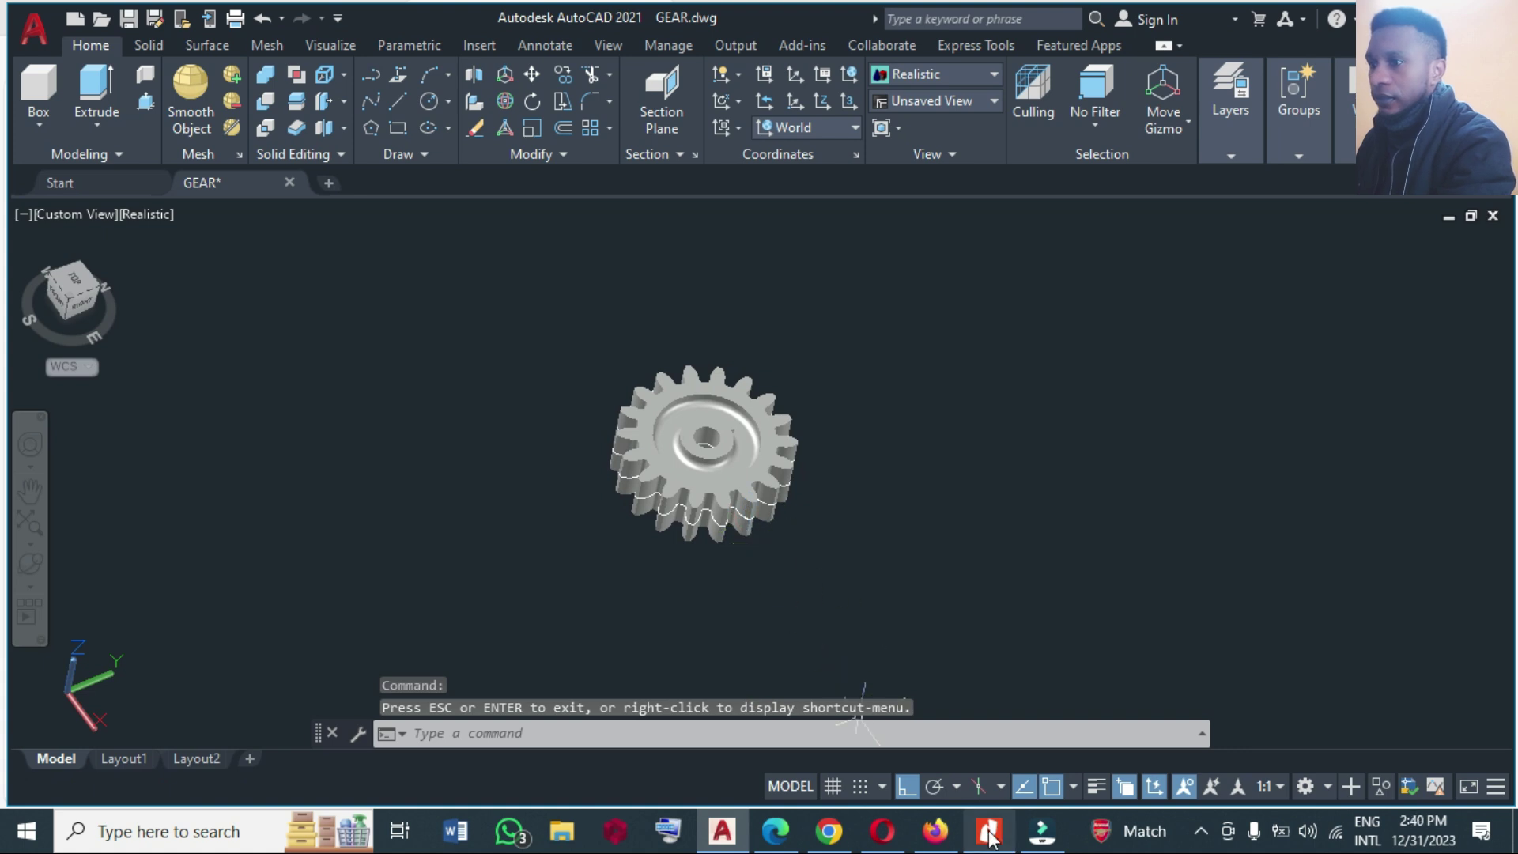
Minimize the gear PDF in Nitro Pro to return to the AutoCAD model.
left_click(992, 838)
left_click(992, 838)
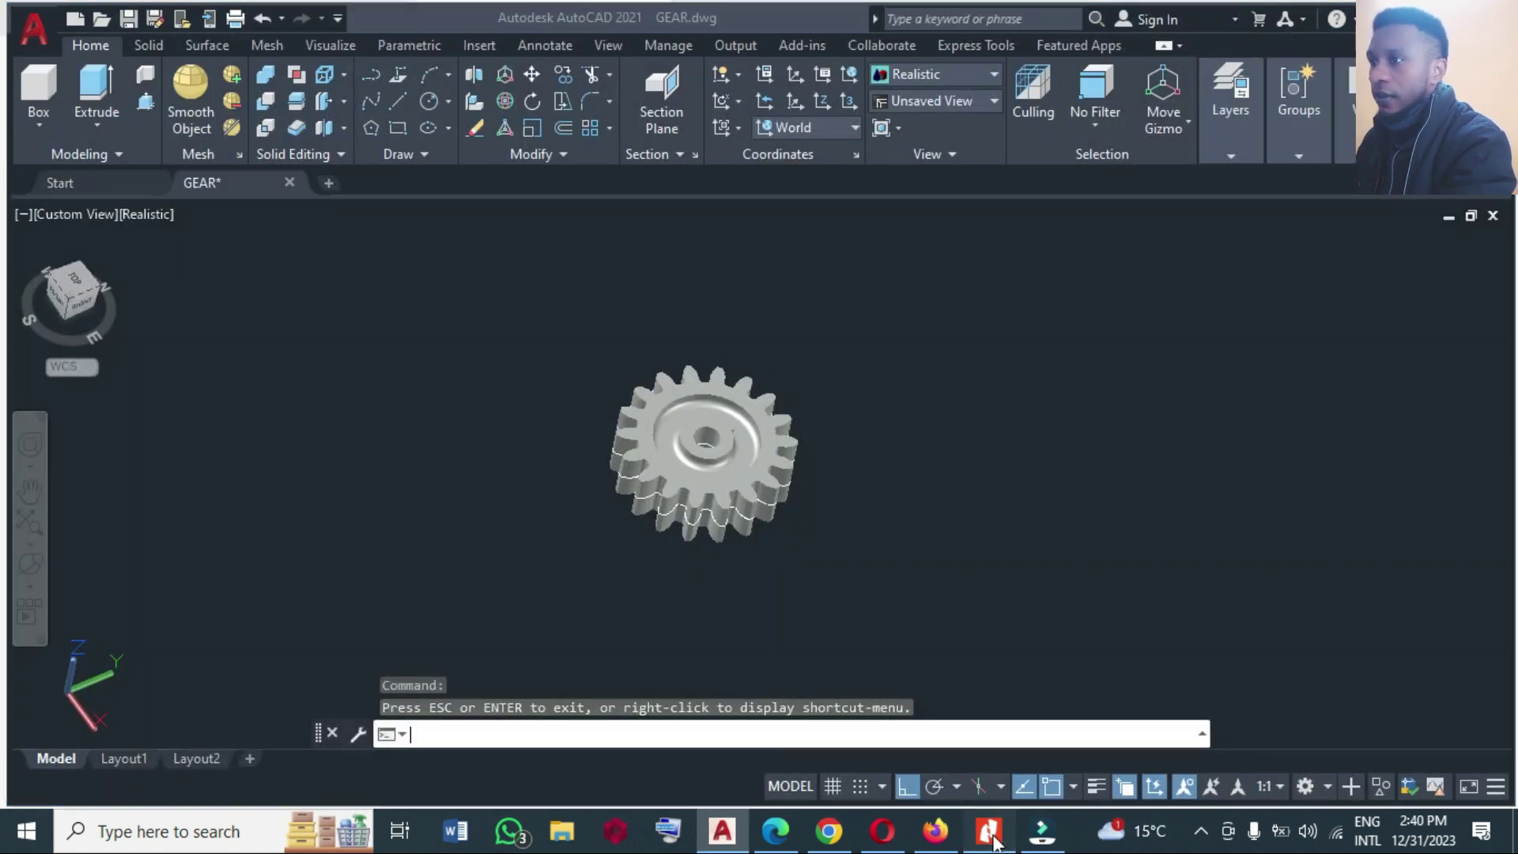
left_click(992, 839)
left_click(993, 840)
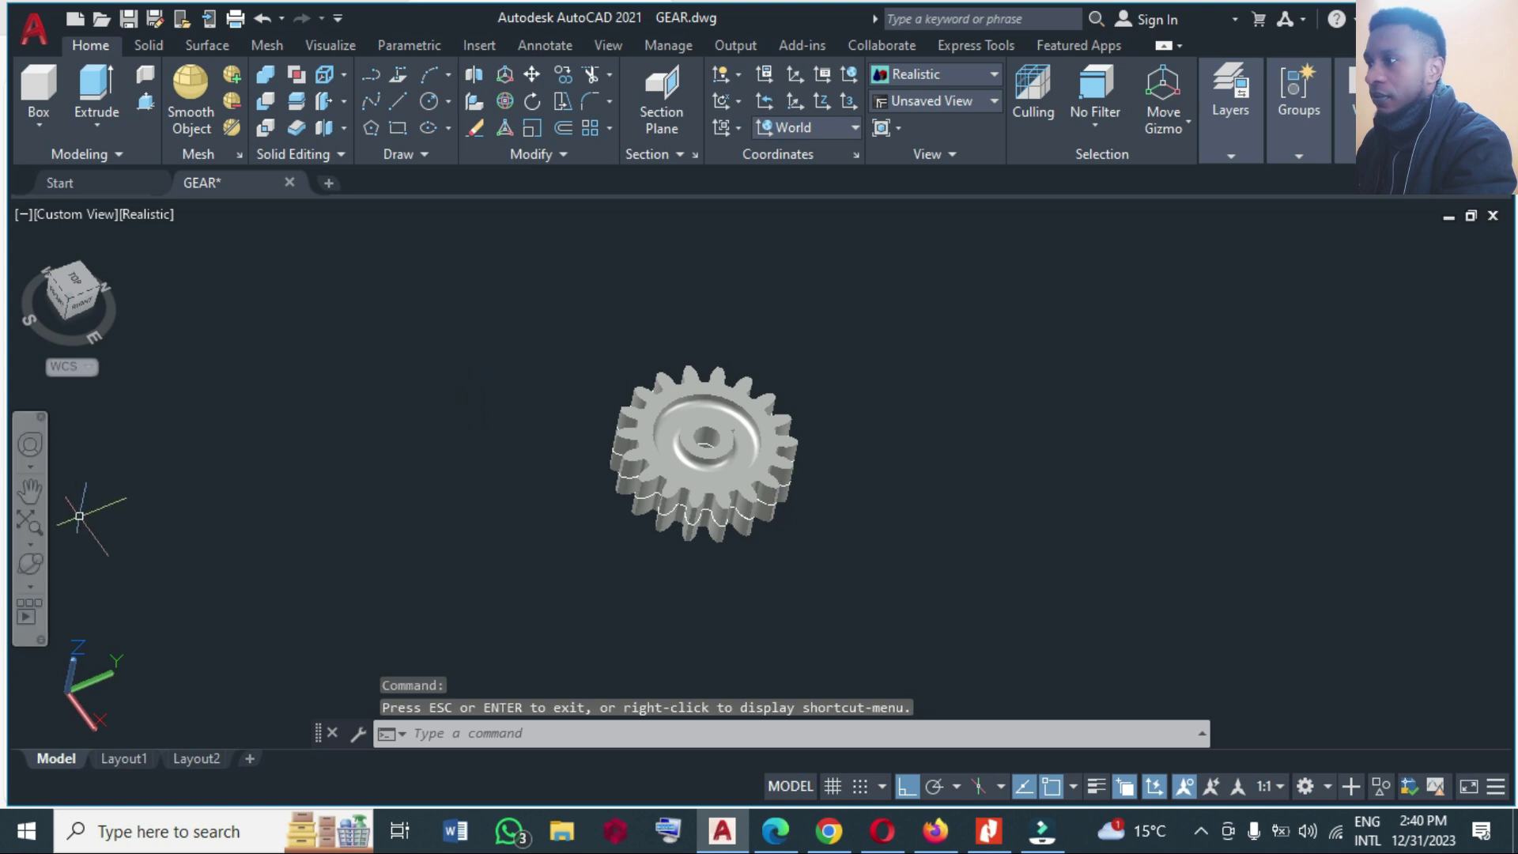
Free-orbit the double-sided gear to a tilted view from above, then zoom out slightly.
left_click(30, 563)
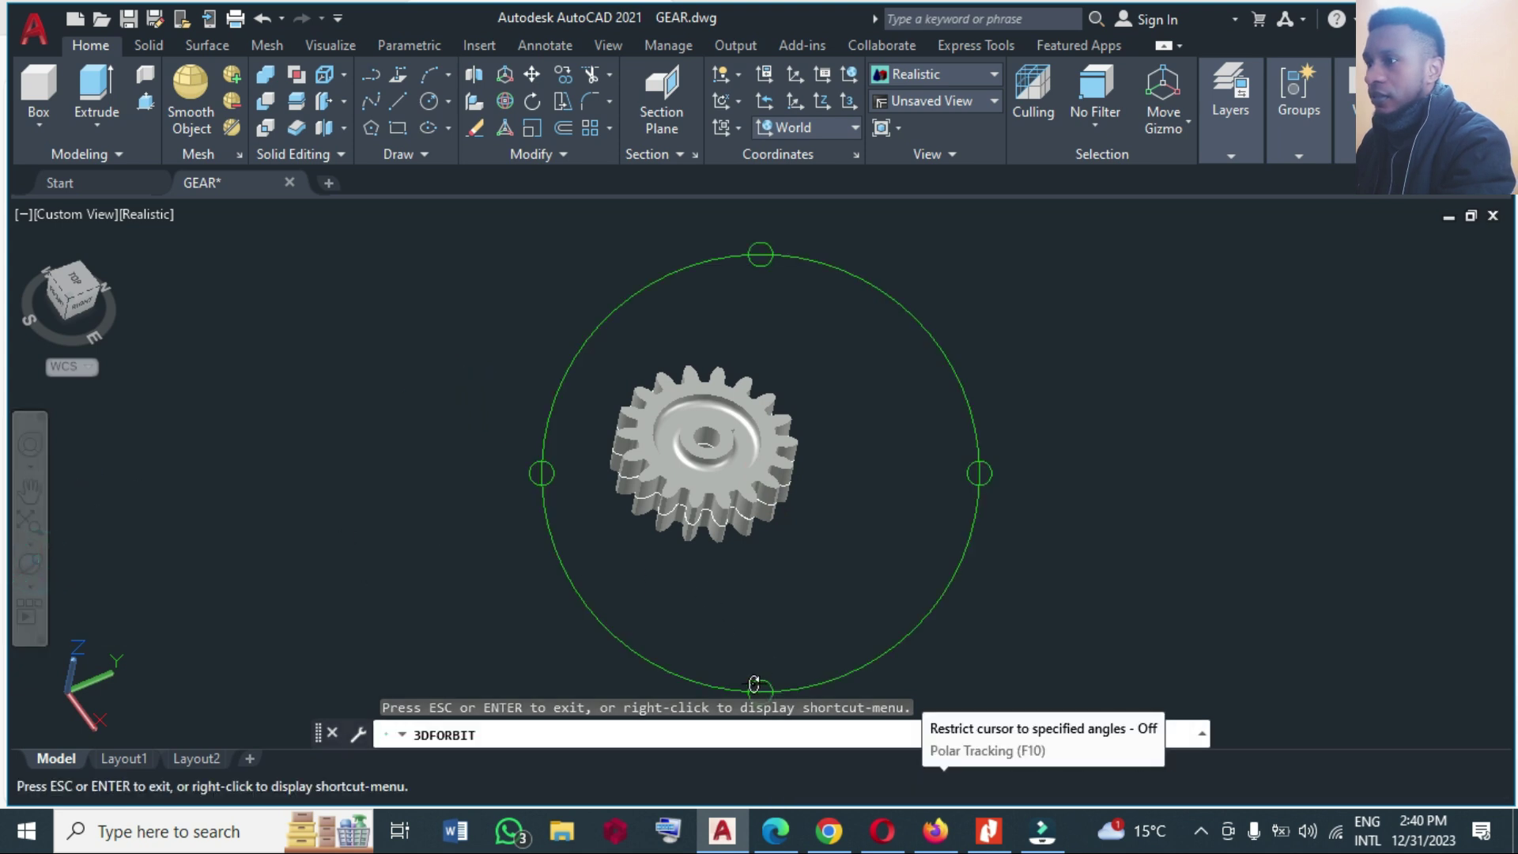
left_click_drag(747, 671, 735, 606)
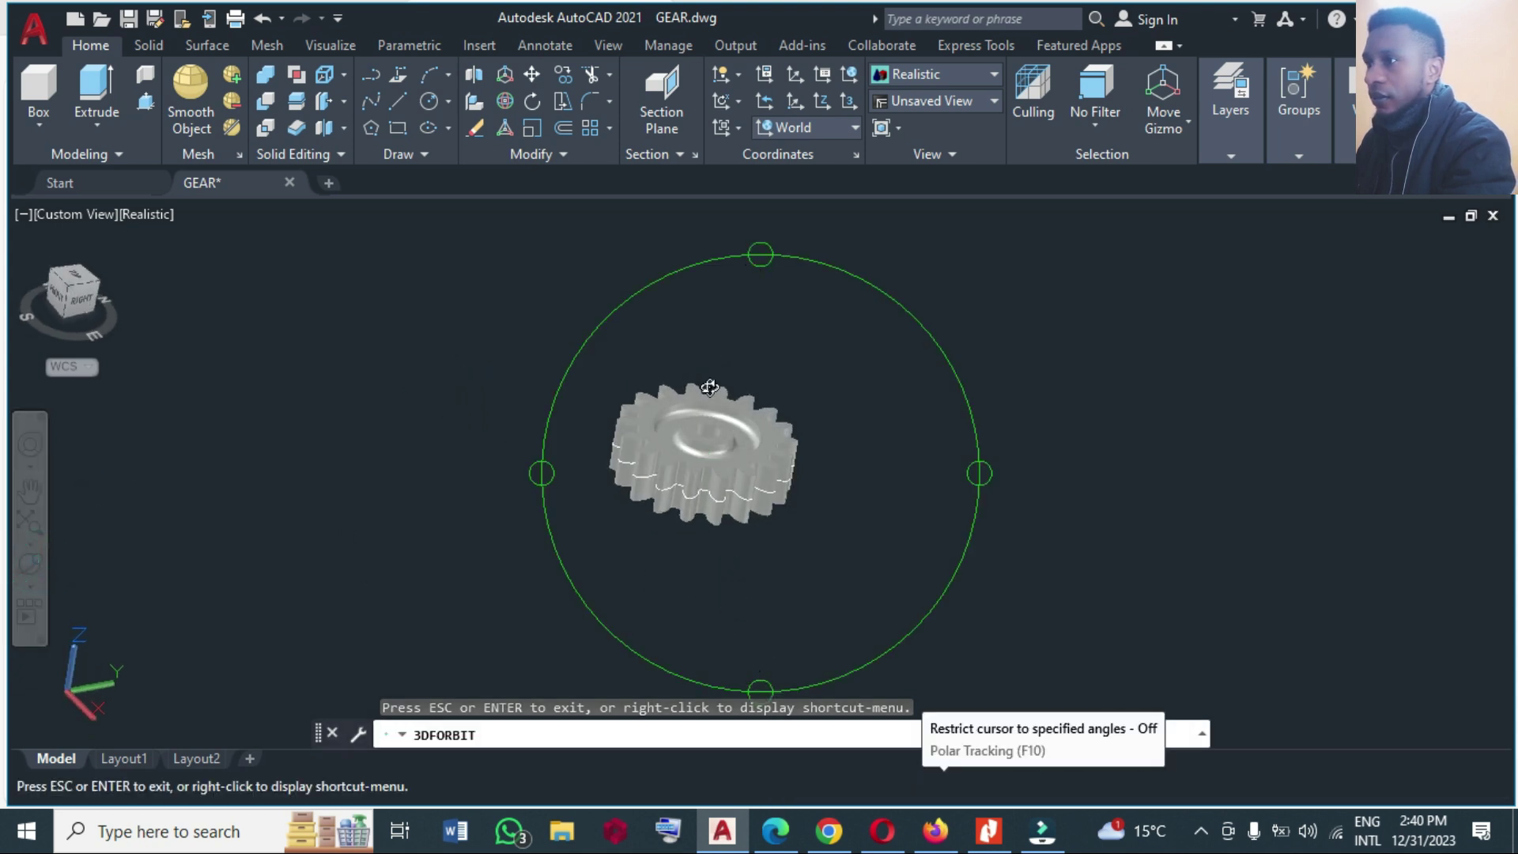
scroll(702, 411, "up", 4)
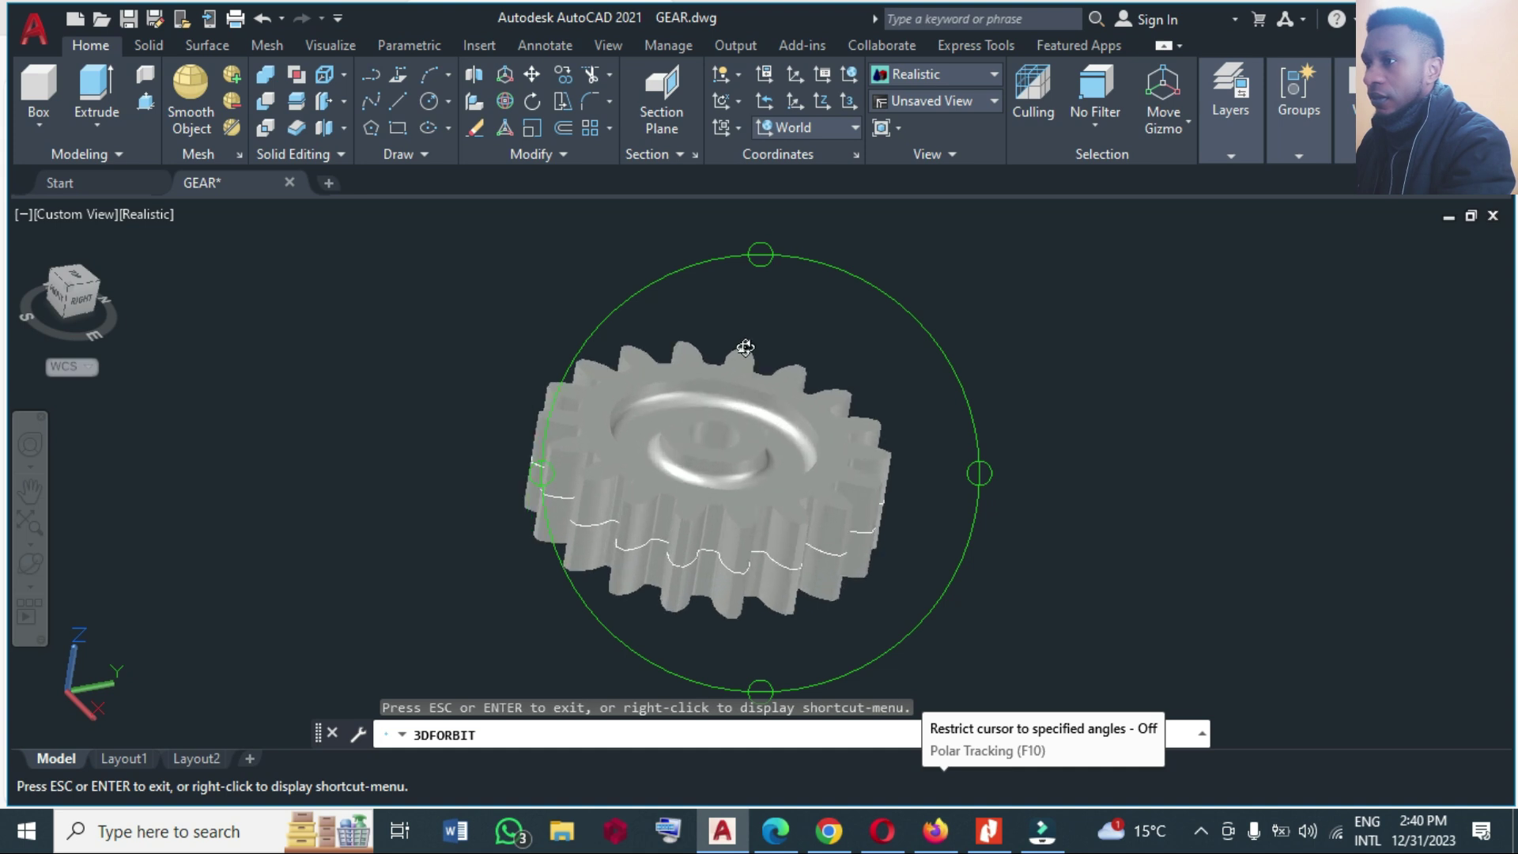
left_click_drag(765, 248, 731, 398)
left_click_drag(981, 477, 935, 471)
left_click_drag(763, 684, 788, 579)
key("Escape")
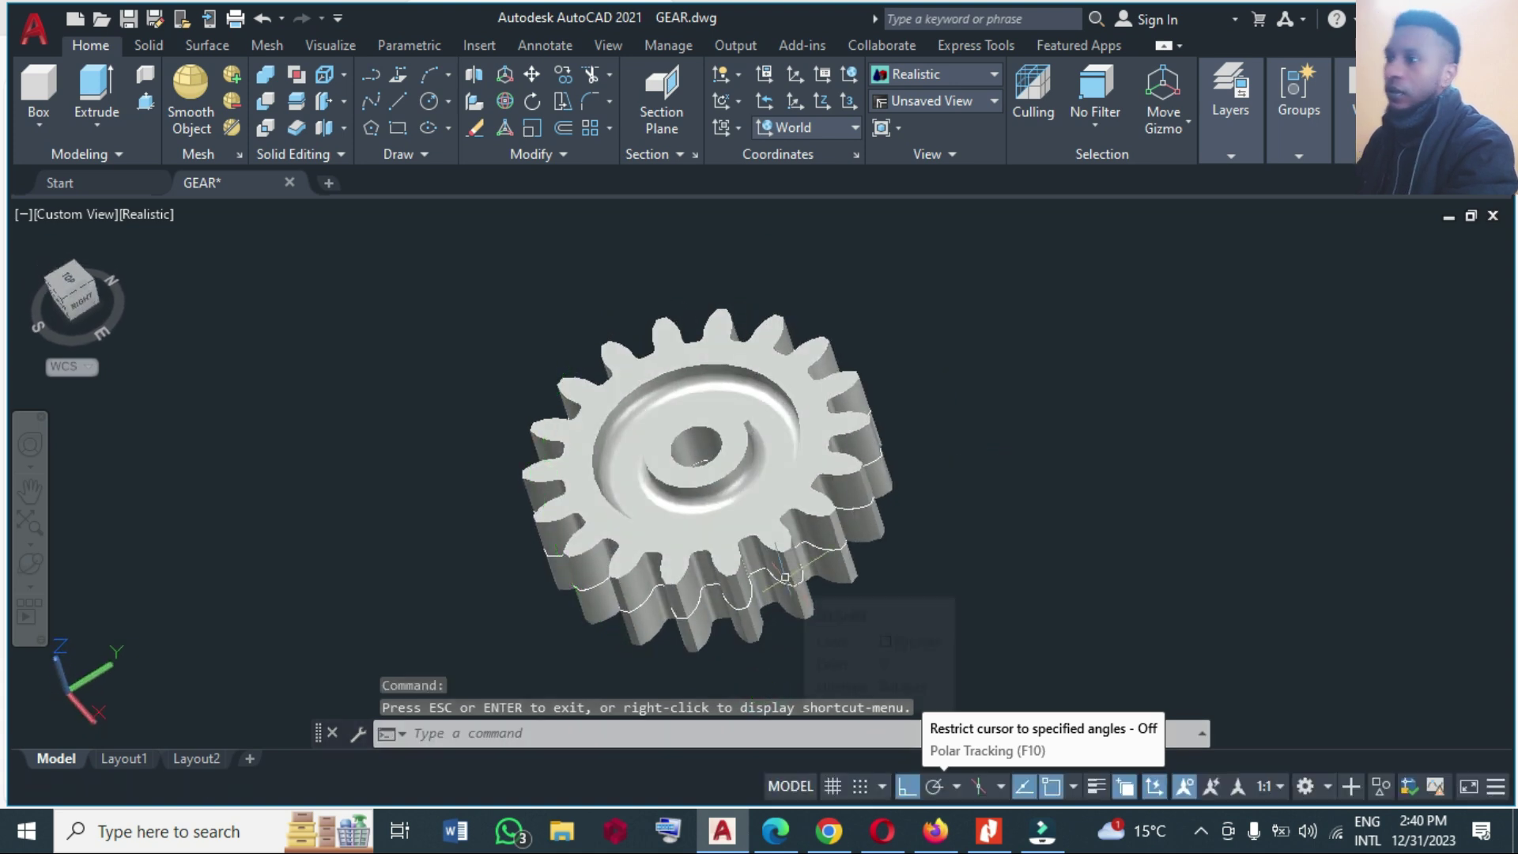
scroll(995, 470, "down", 2)
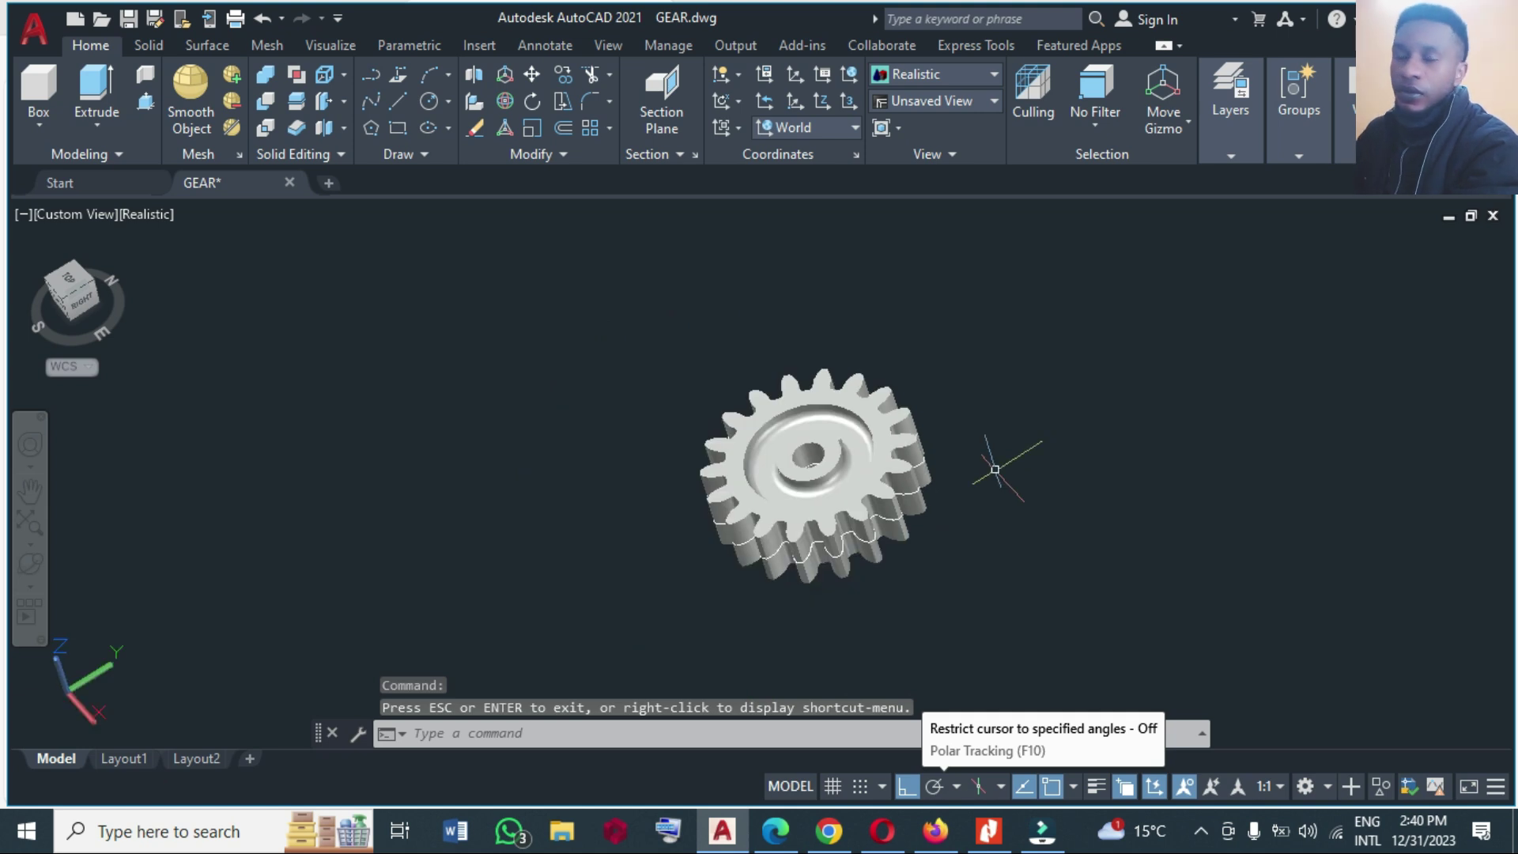